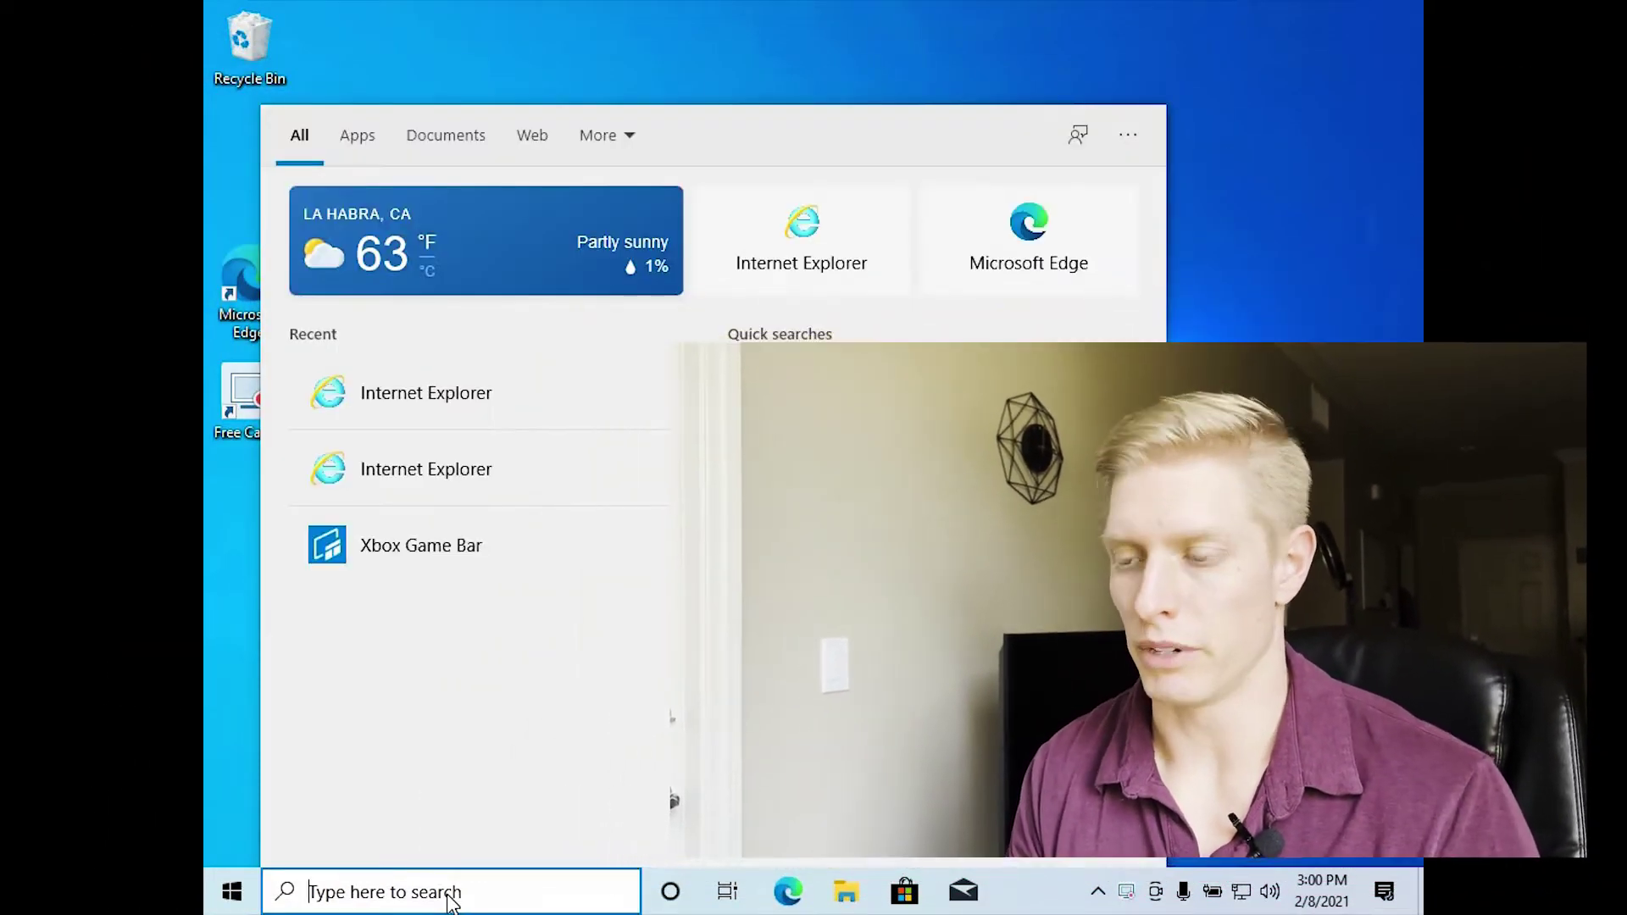
# Launch the browser from the taskbar search for 'inter' and load google.com.
pyautogui.write('inter')
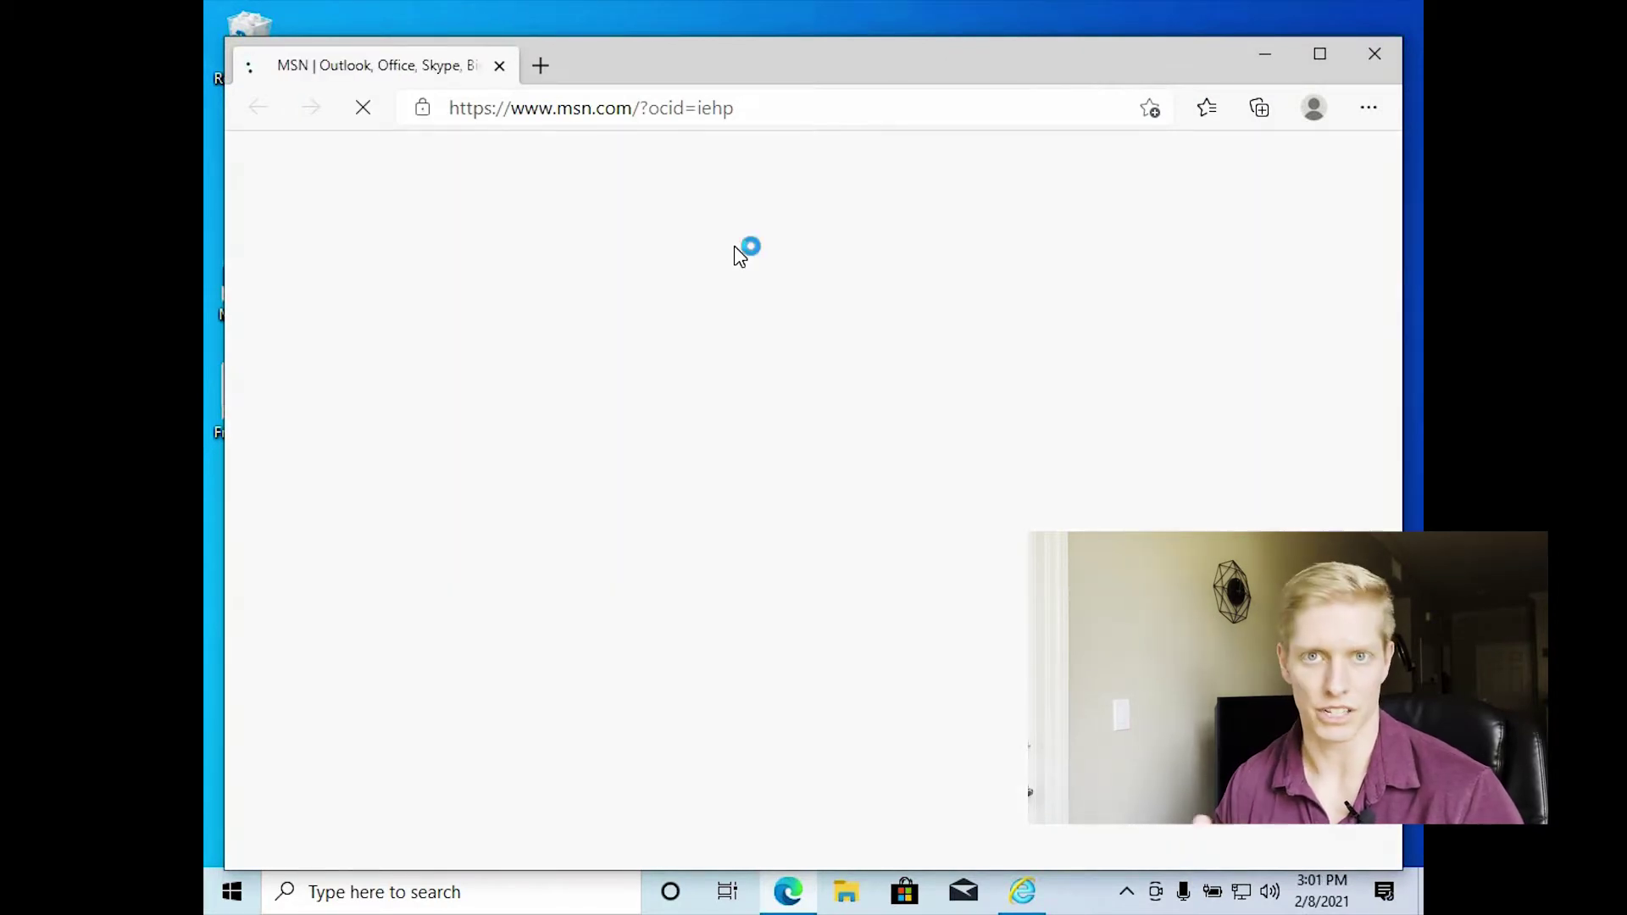
pyautogui.click(669, 106)
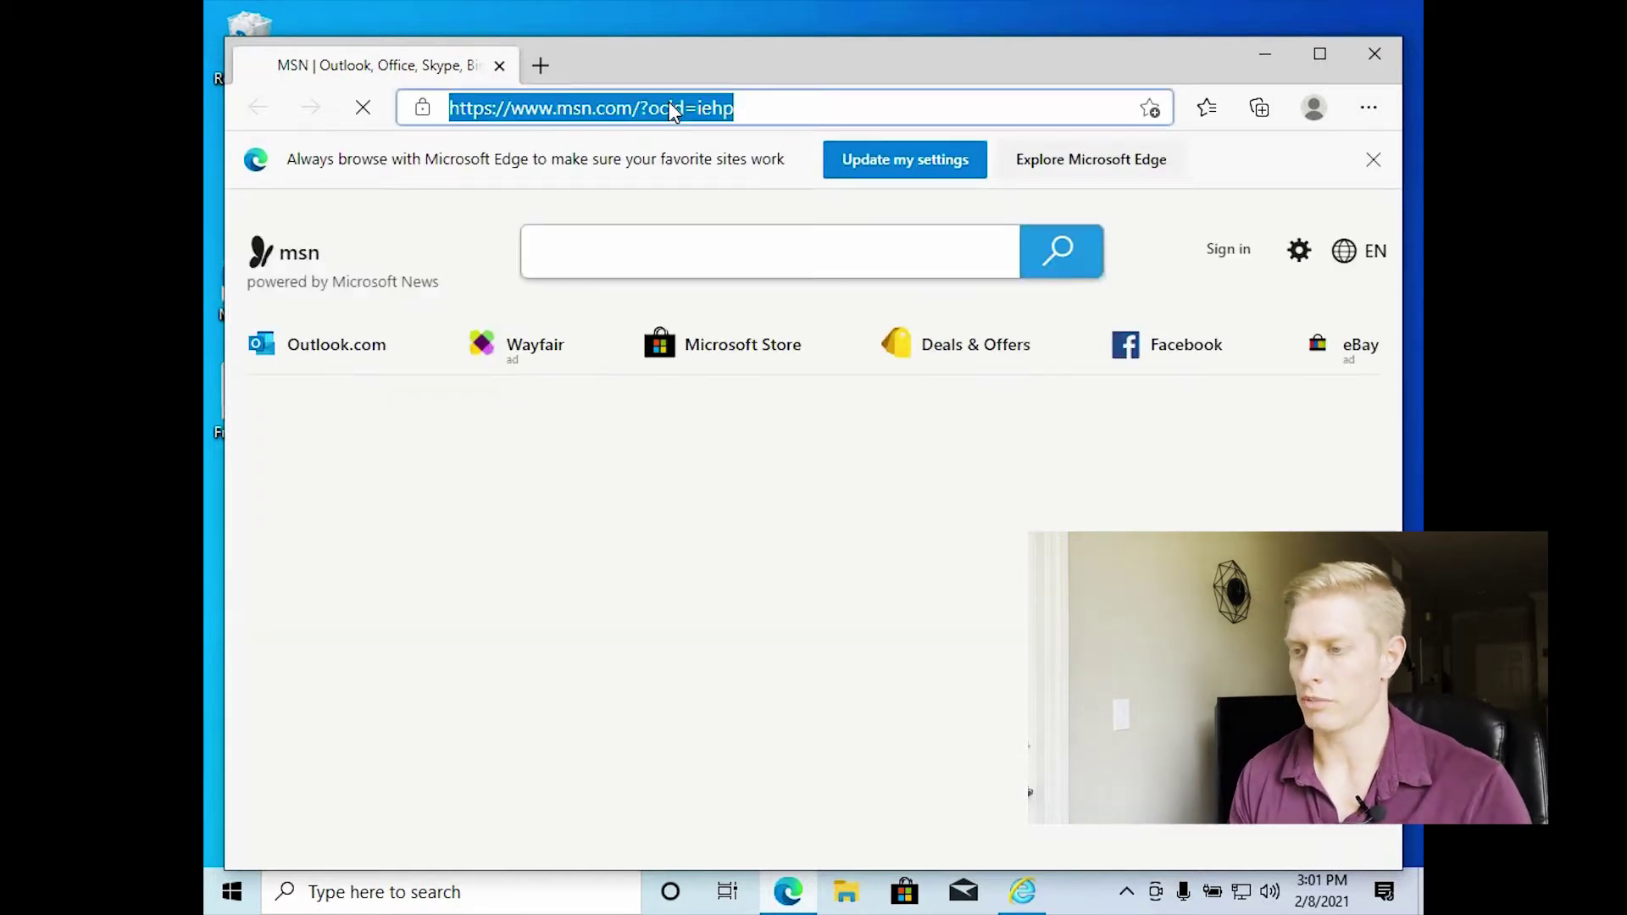
pyautogui.write('google.c')
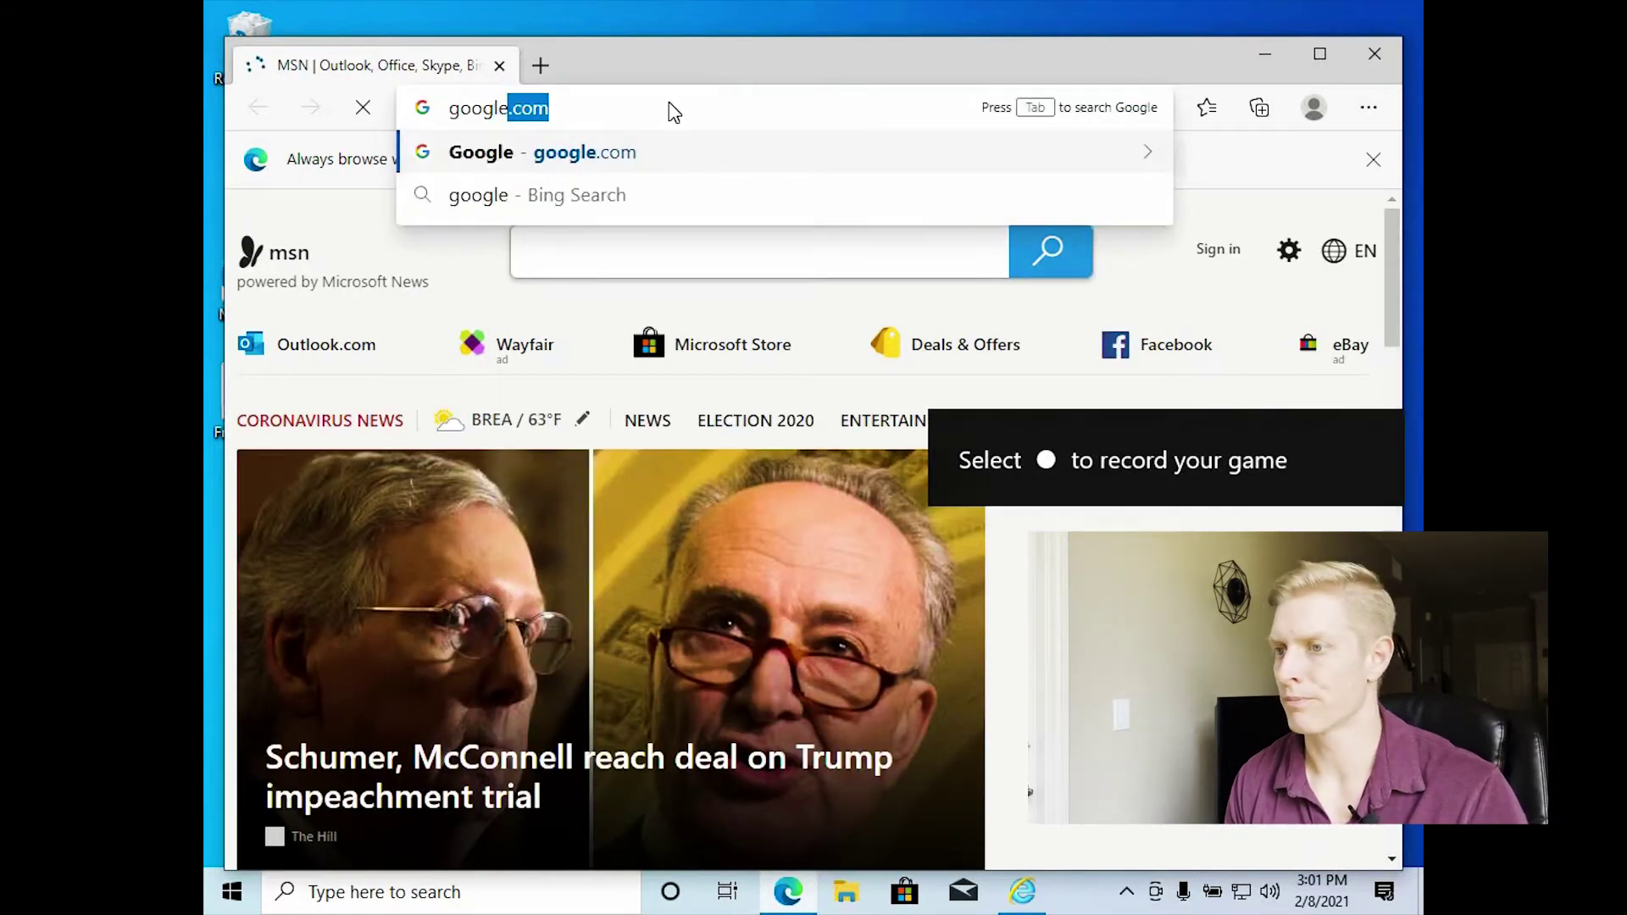
pyautogui.write('om')
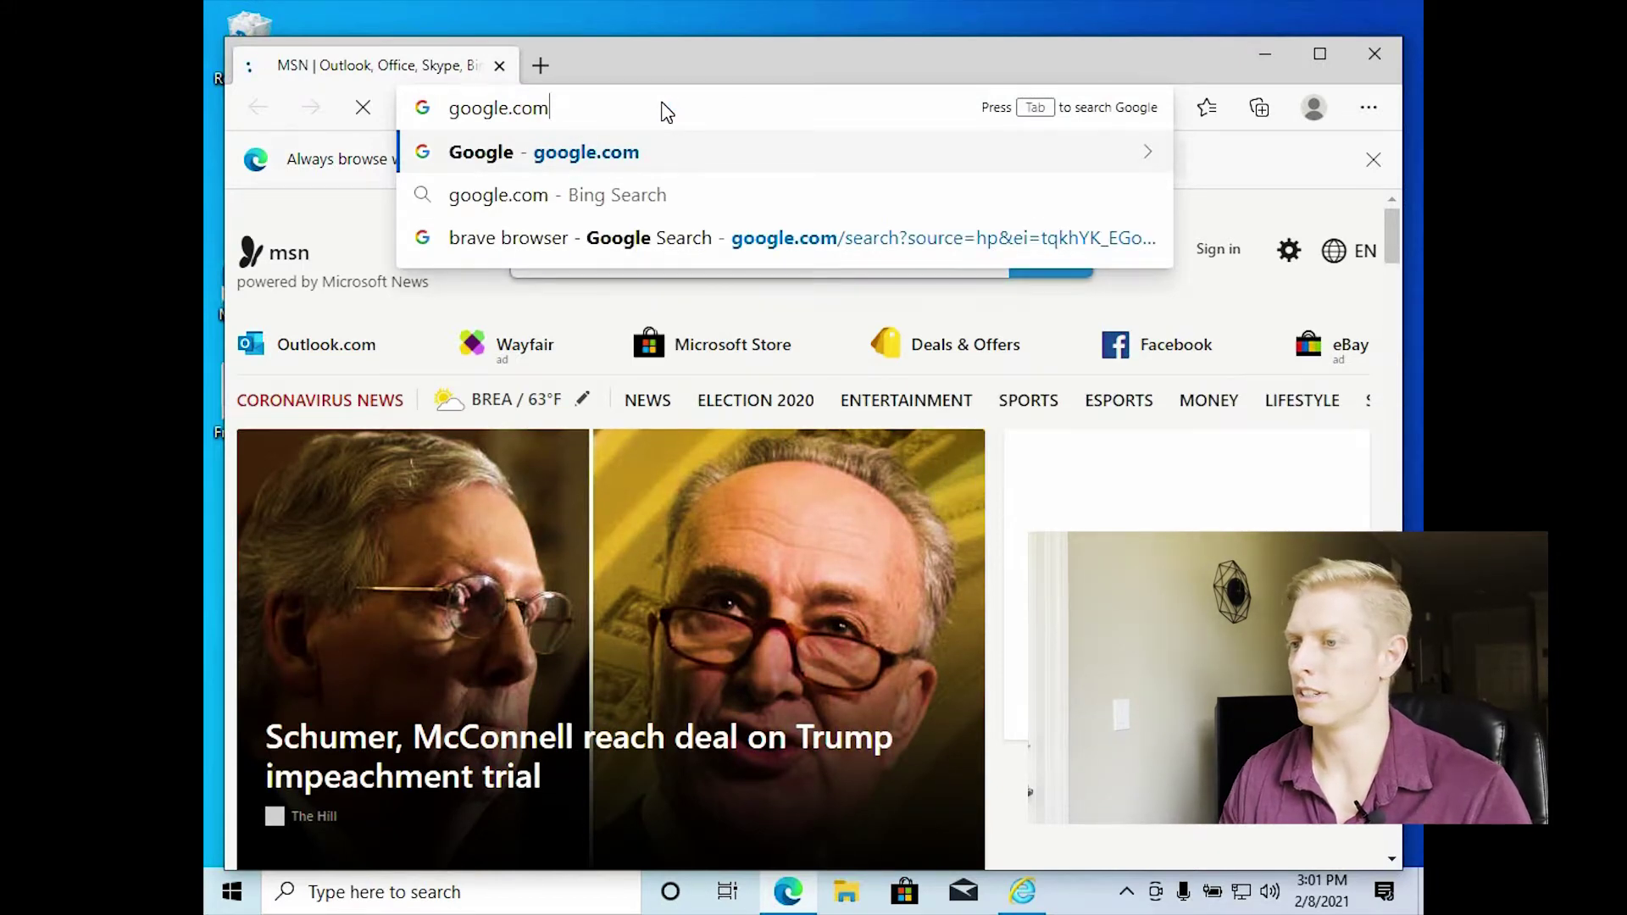
pyautogui.press('Return')
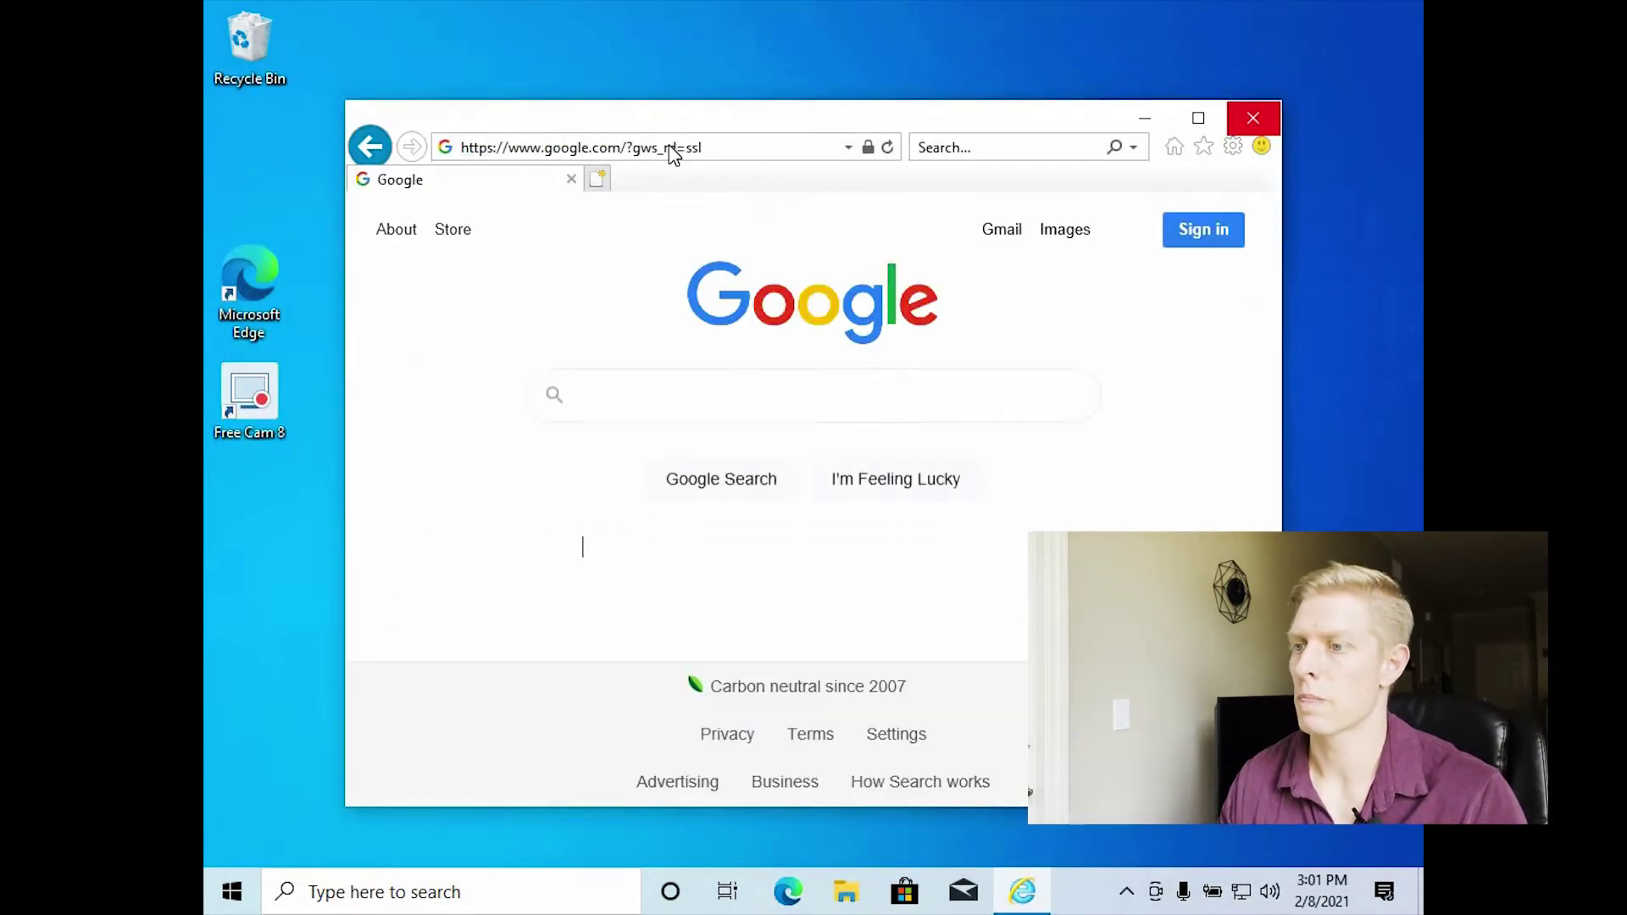
# Search Google for 'brave browser' and open the Download Brave result at brave.com/download.
pyautogui.click(706, 391)
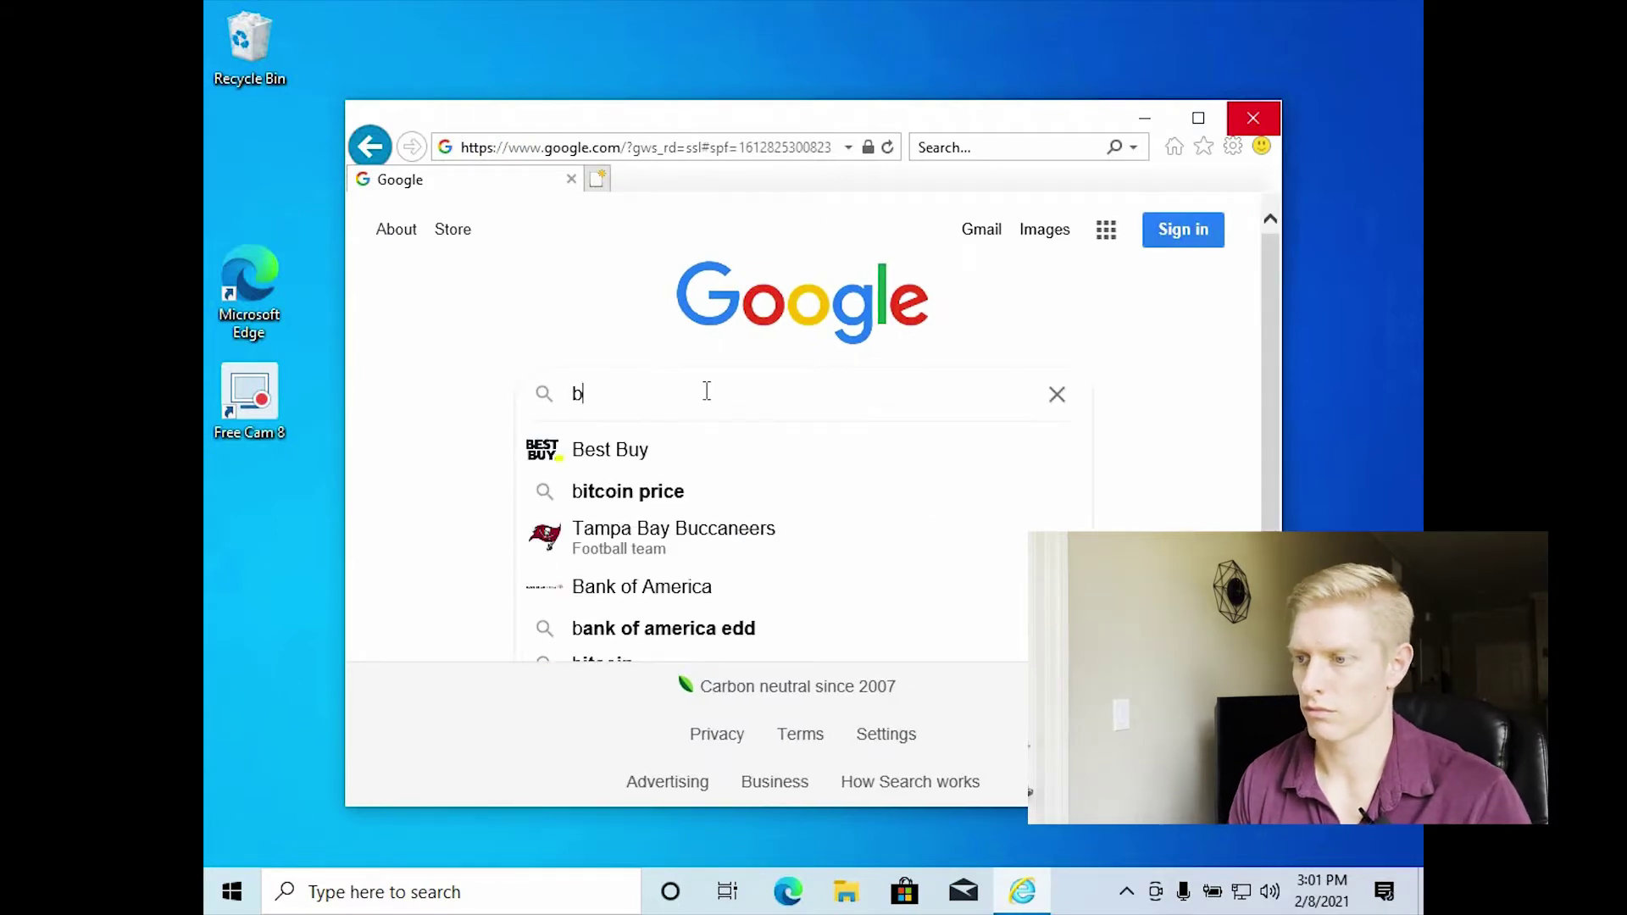
pyautogui.write('brave')
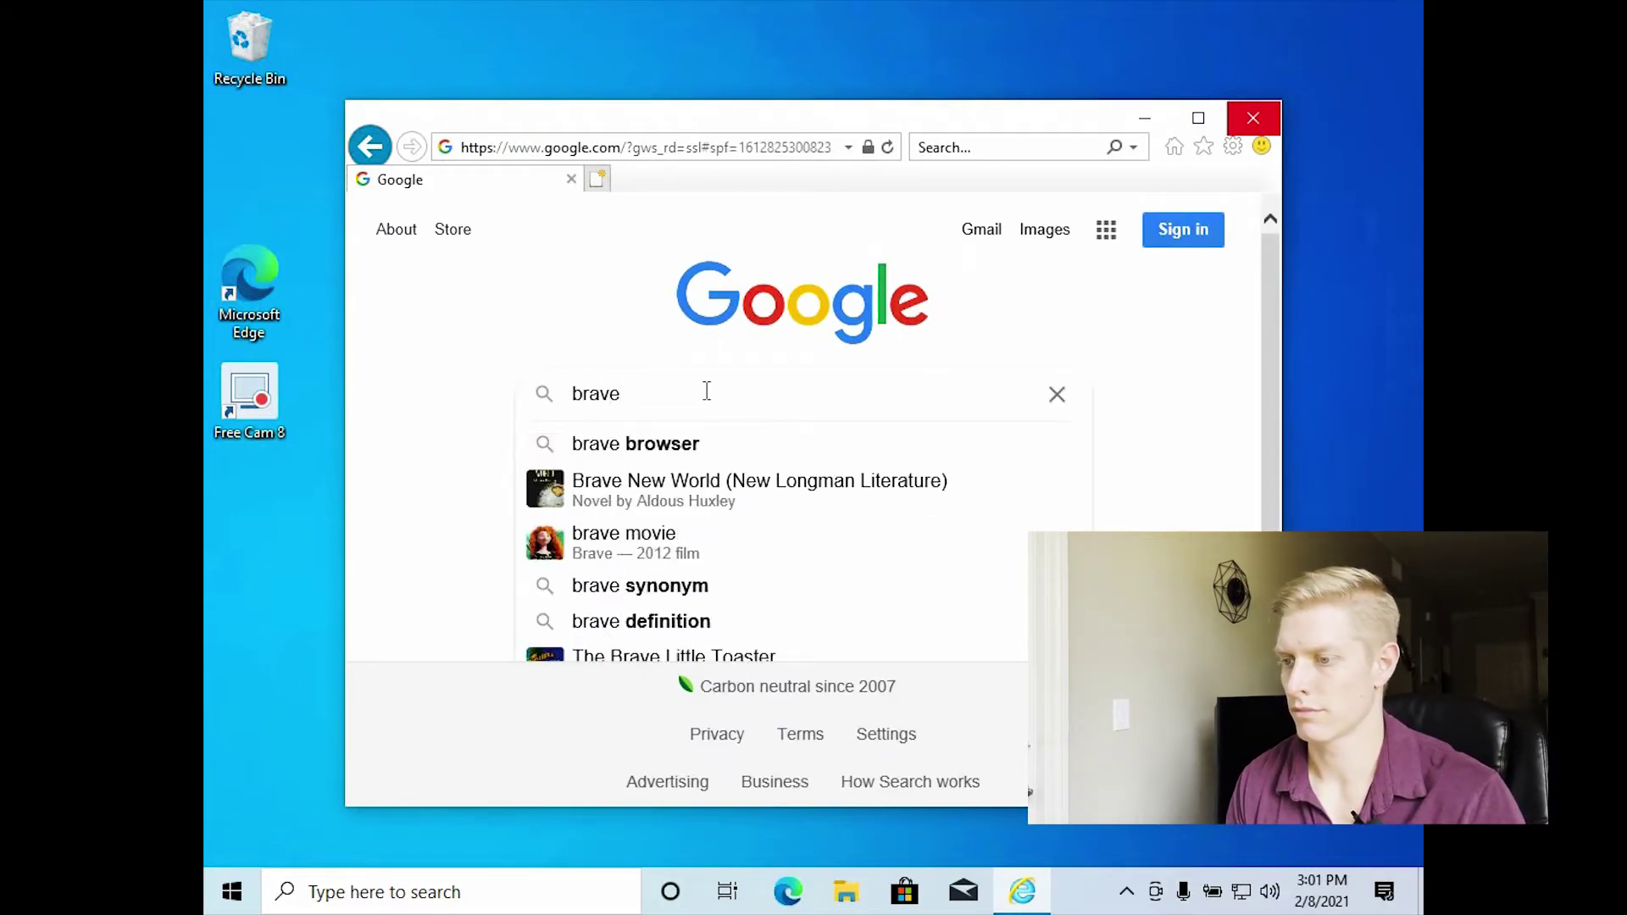
pyautogui.click(690, 445)
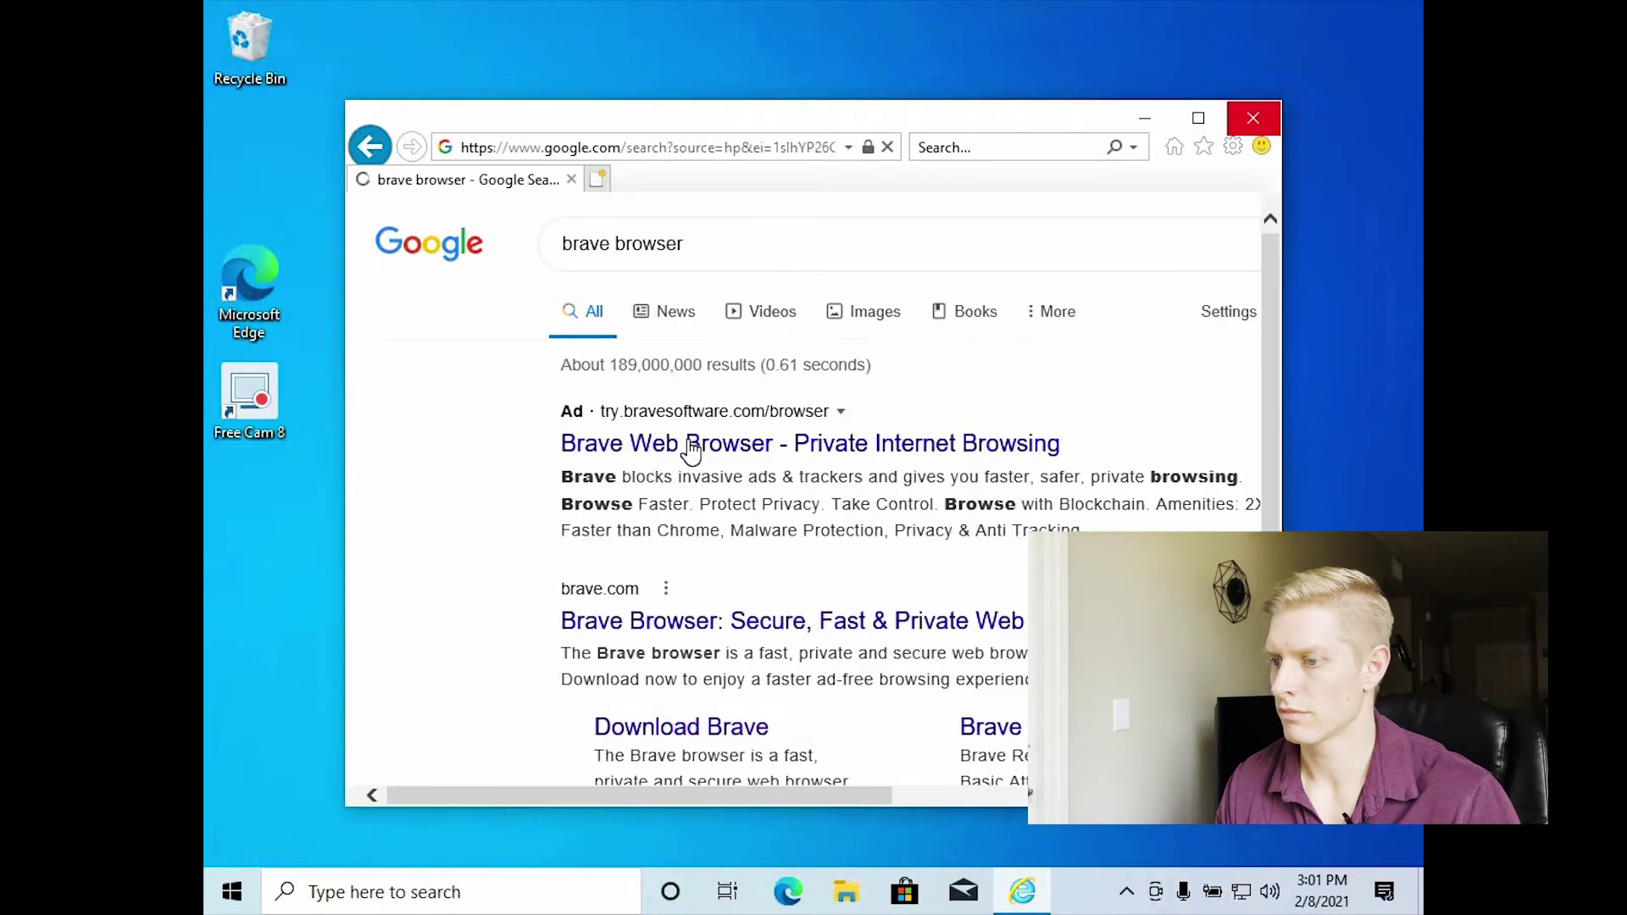
pyautogui.click(669, 739)
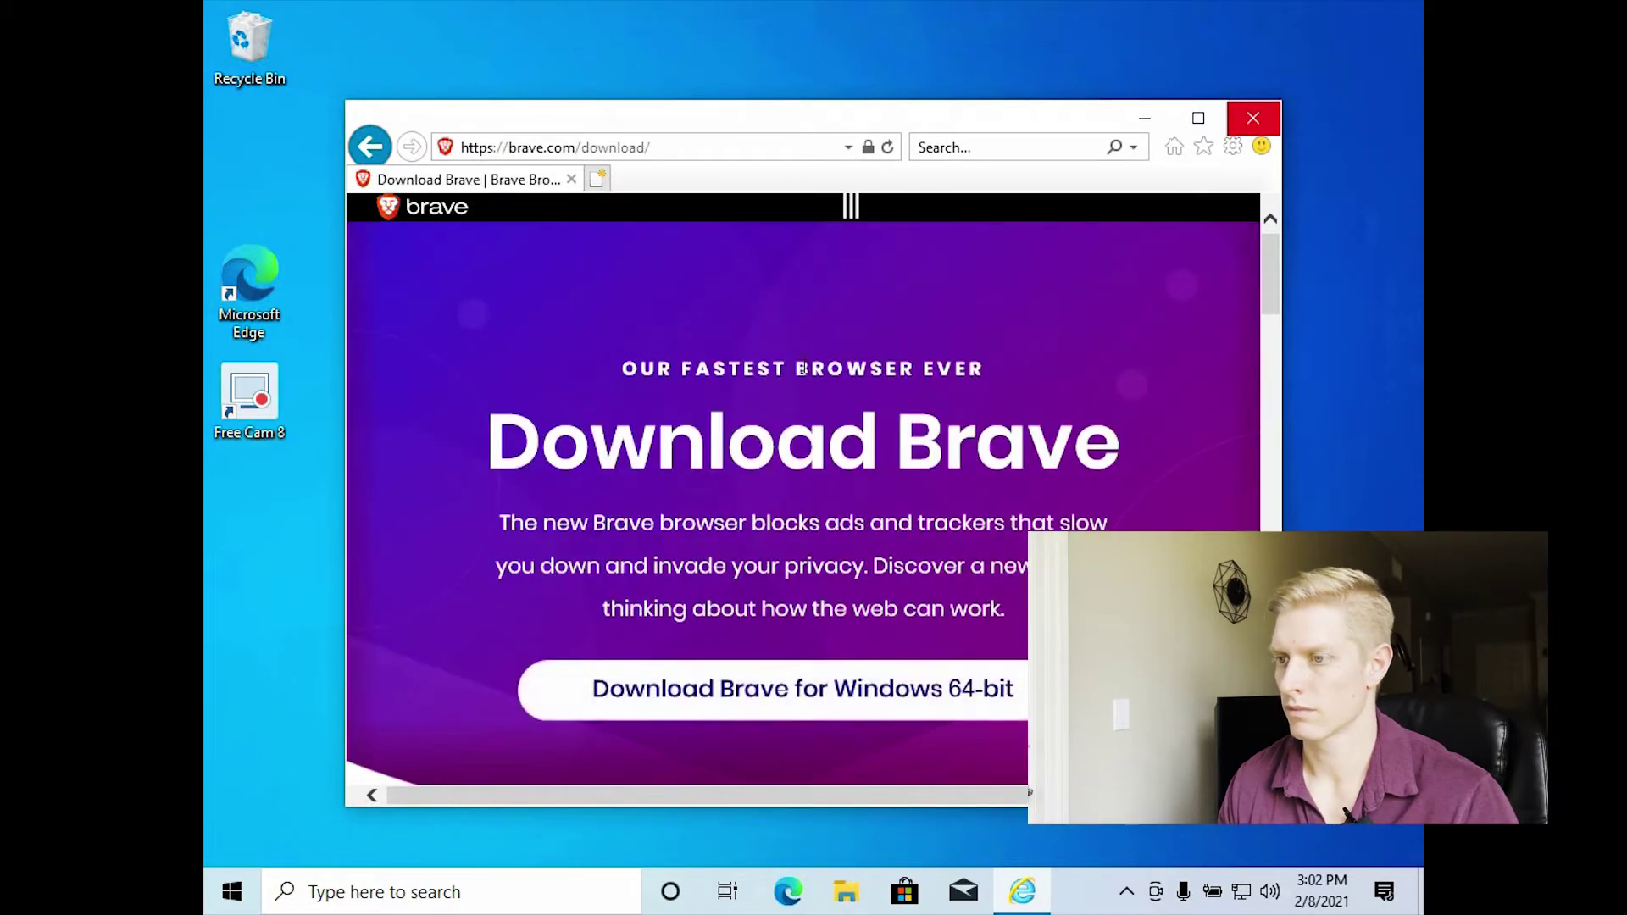
# Download, save and run the Brave for Windows 64-bit installer.
pyautogui.scroll(-1, 804, 372)
pyautogui.scroll(-1, 824, 624)
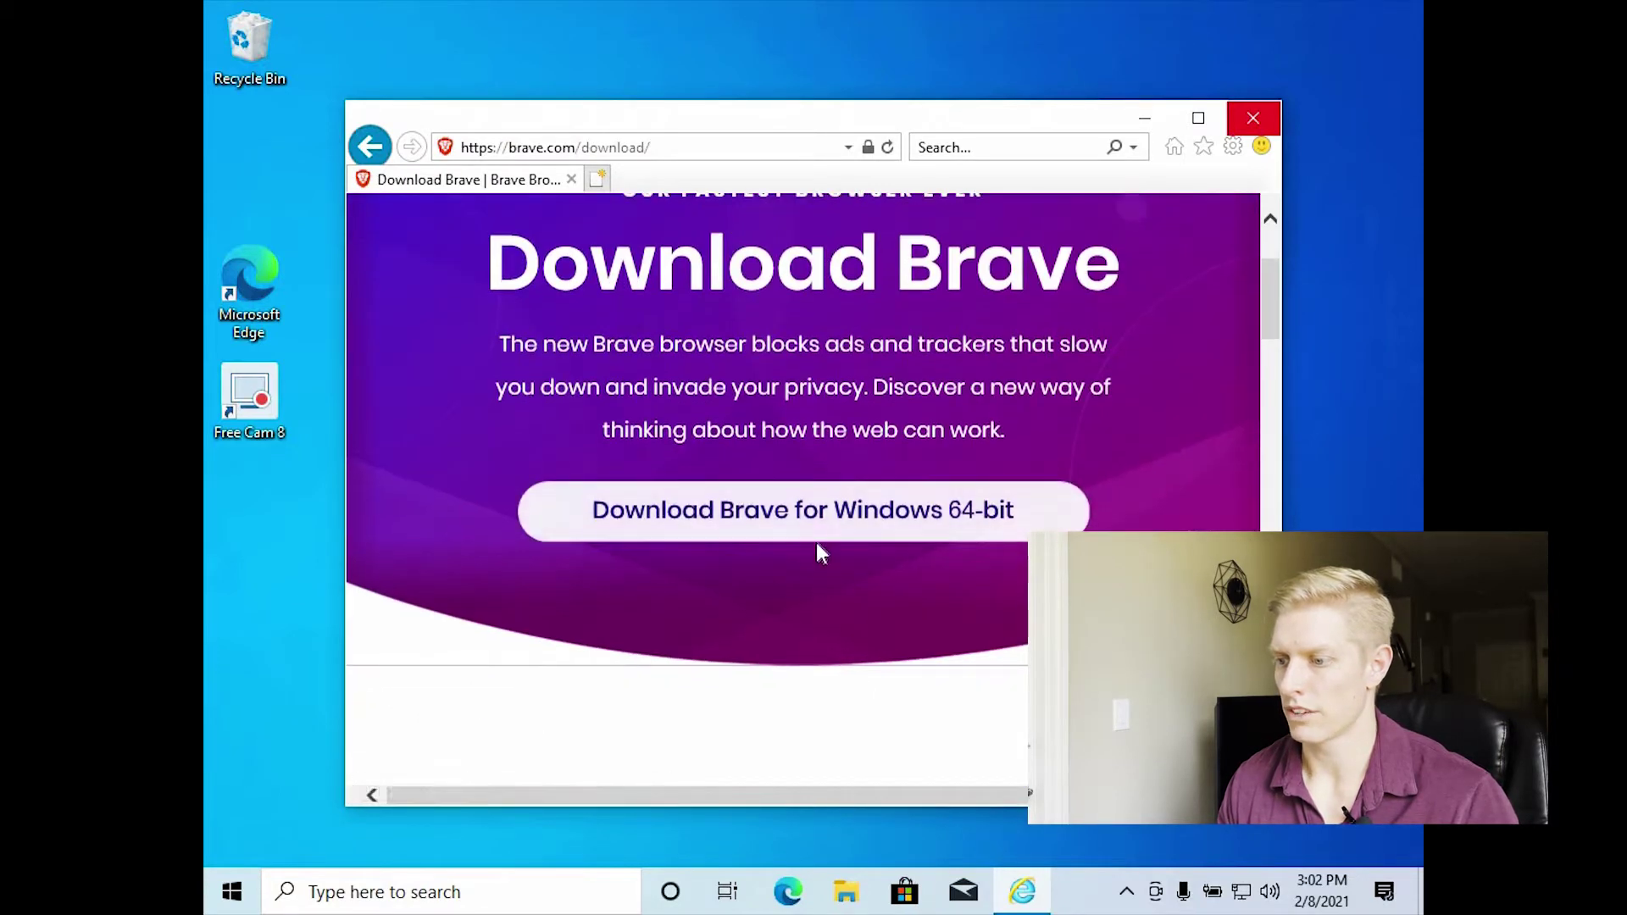
pyautogui.click(811, 515)
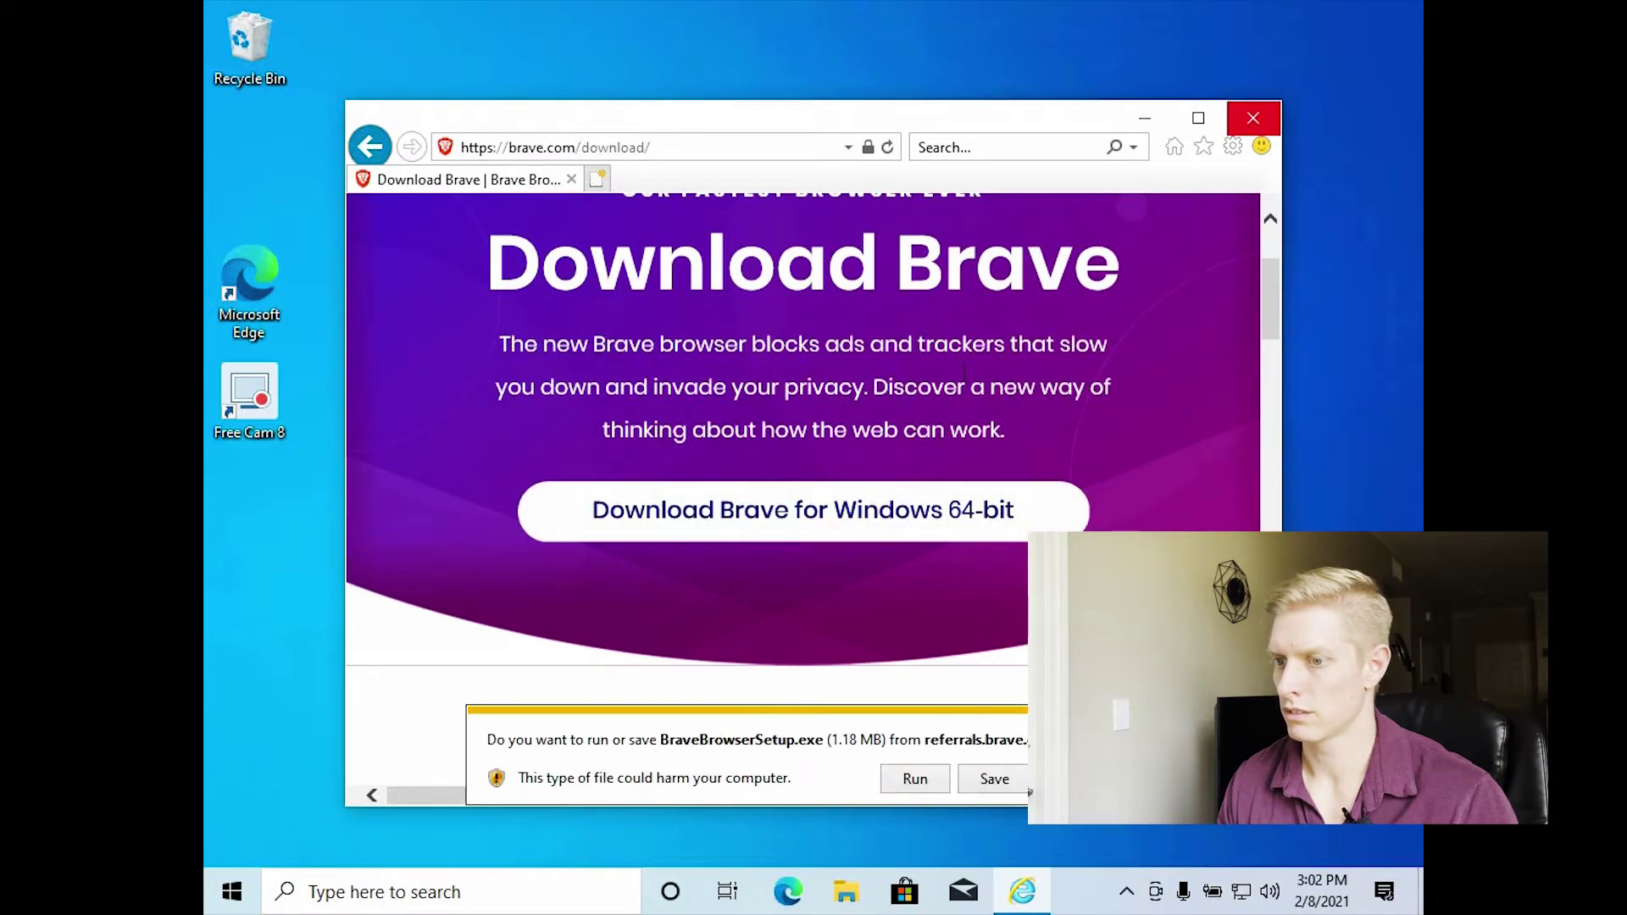
pyautogui.click(995, 779)
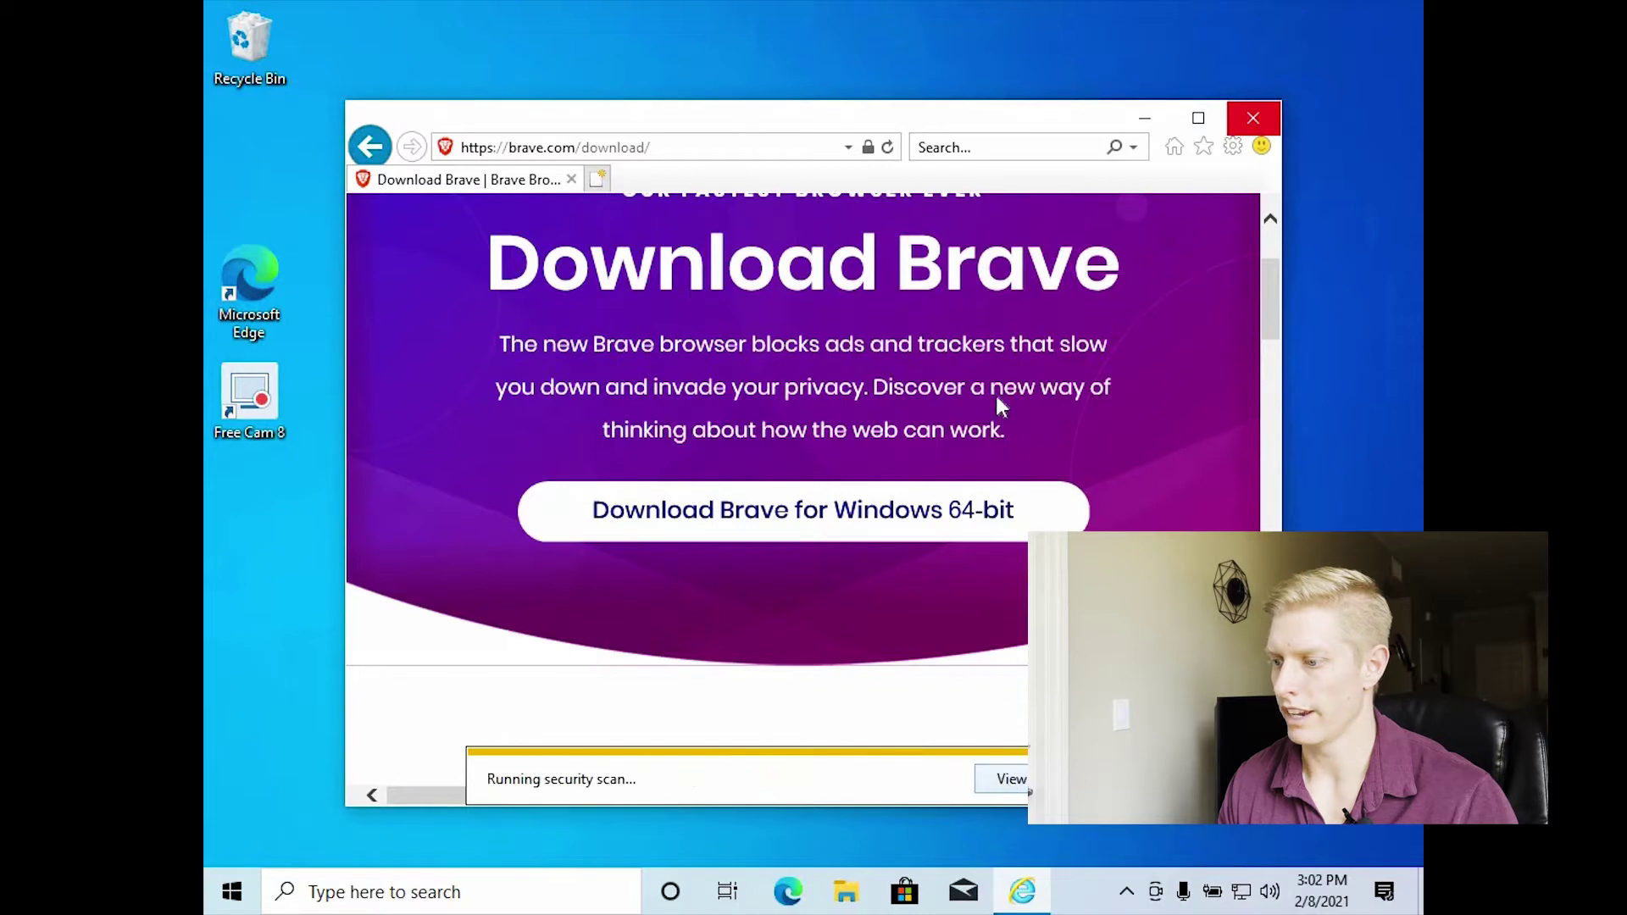
pyautogui.click(828, 780)
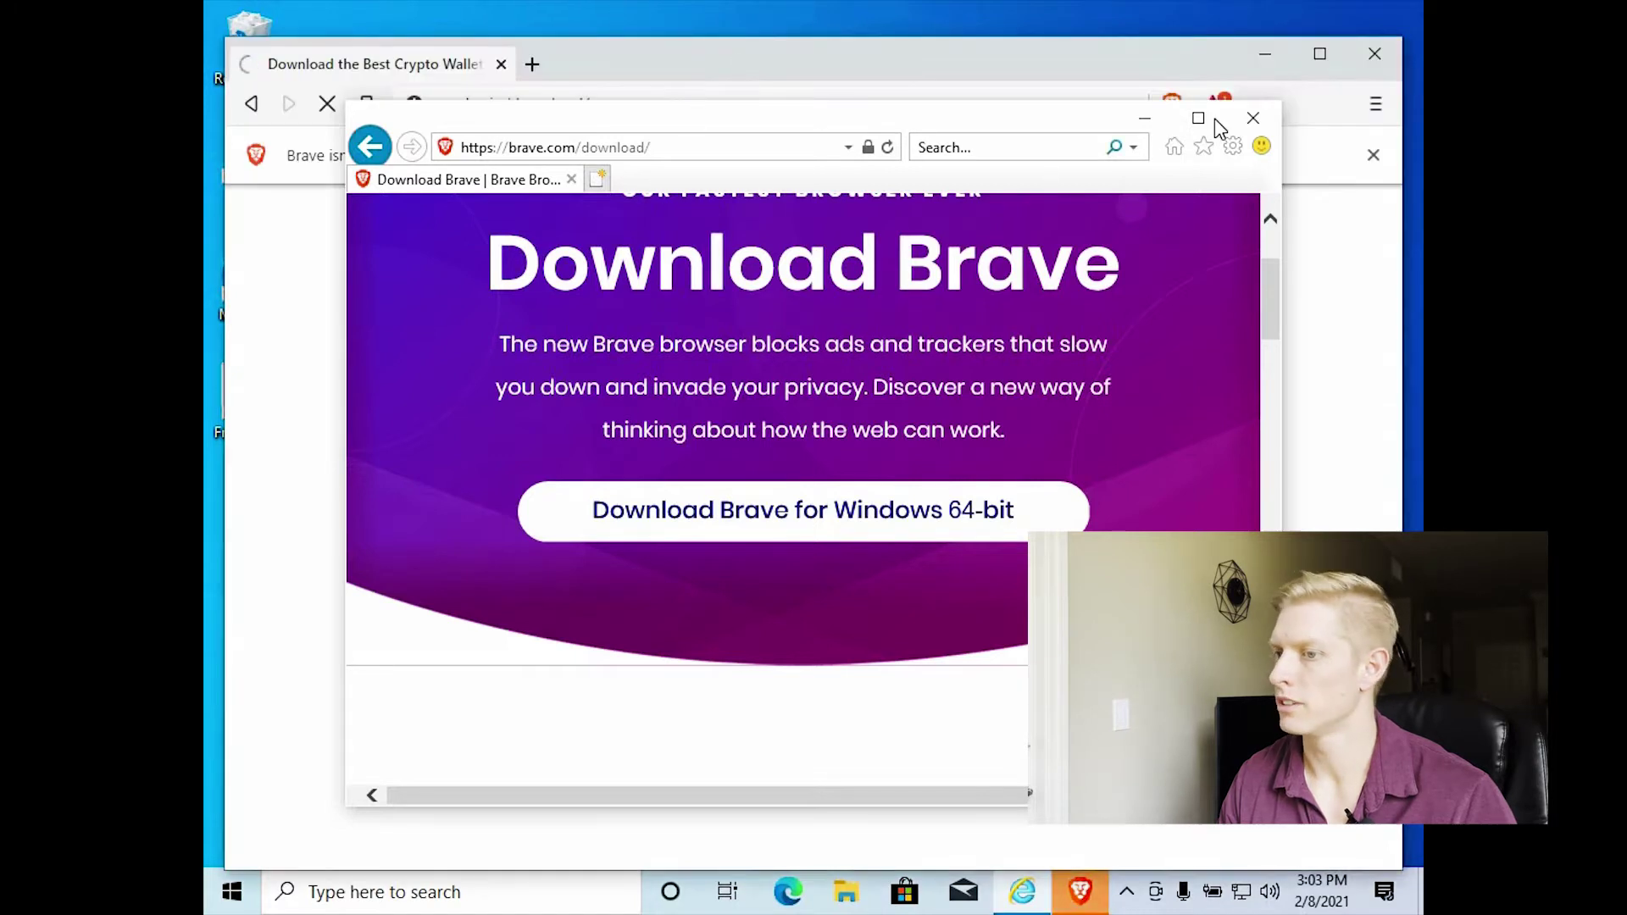
# Close Internet Explorer and load exodus.io from Brave's address bar.
pyautogui.click(1251, 118)
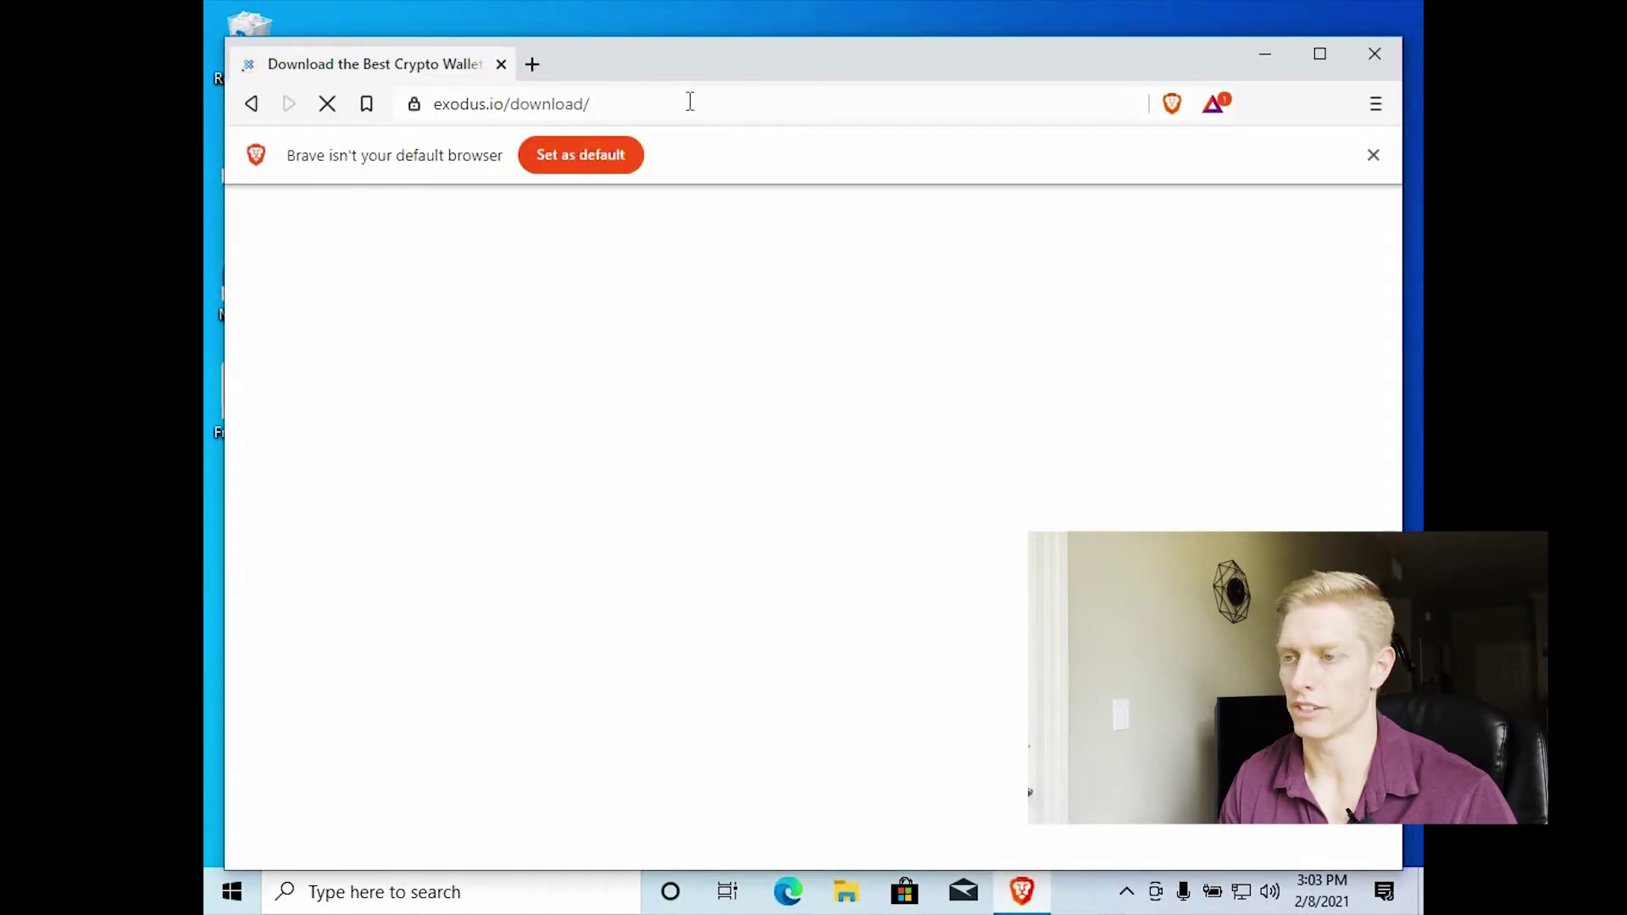
pyautogui.click(623, 97)
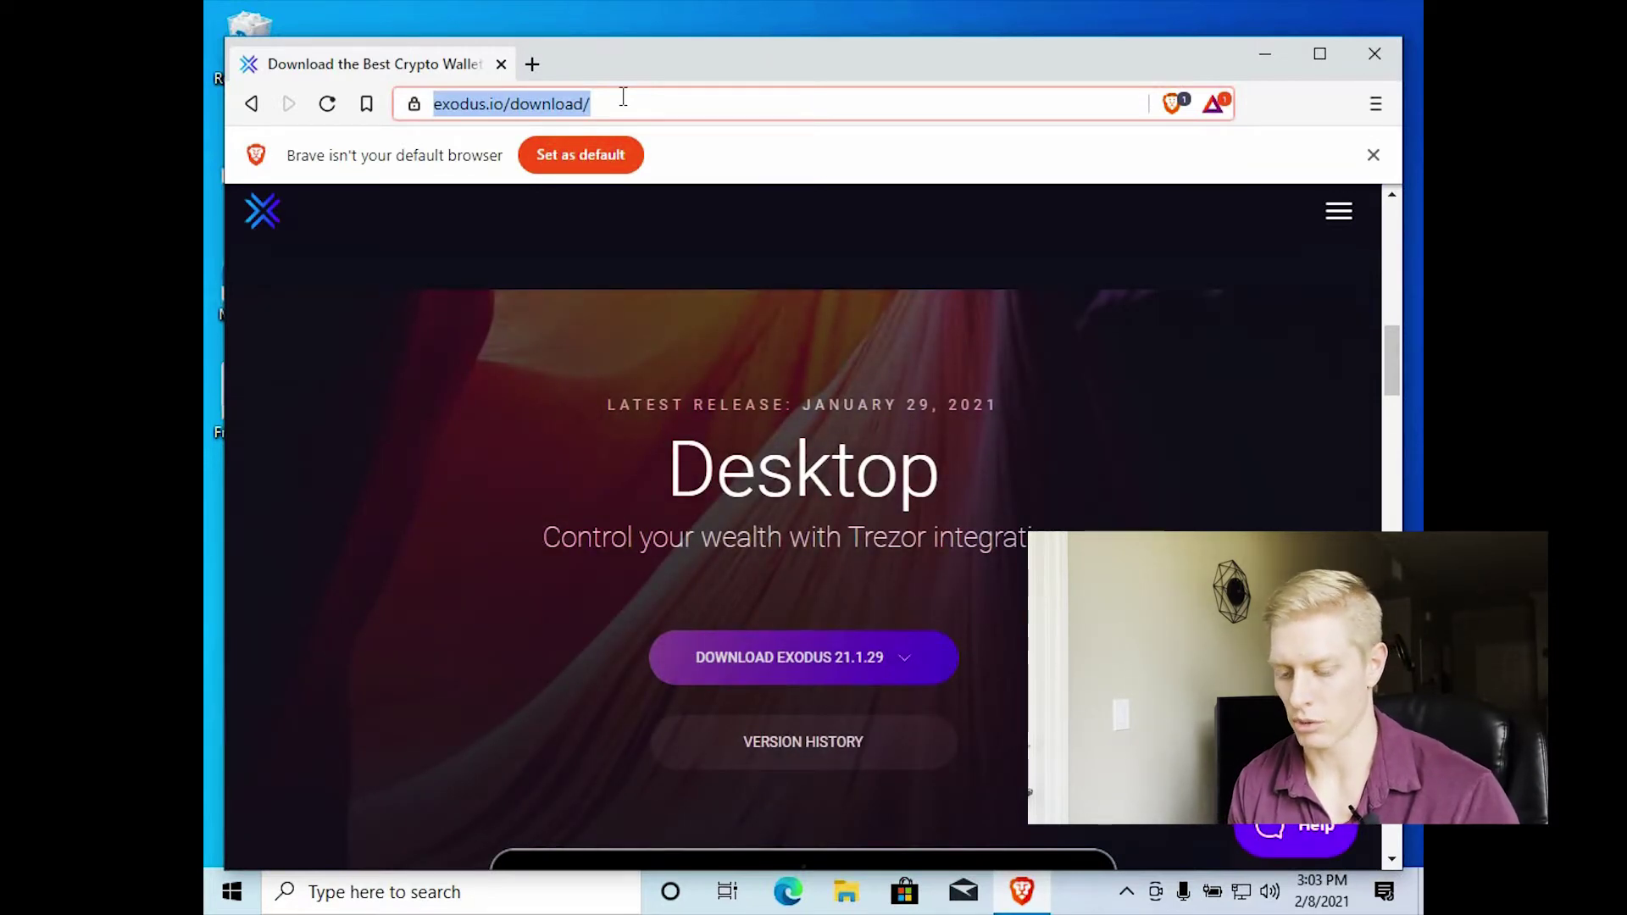
pyautogui.write('exo')
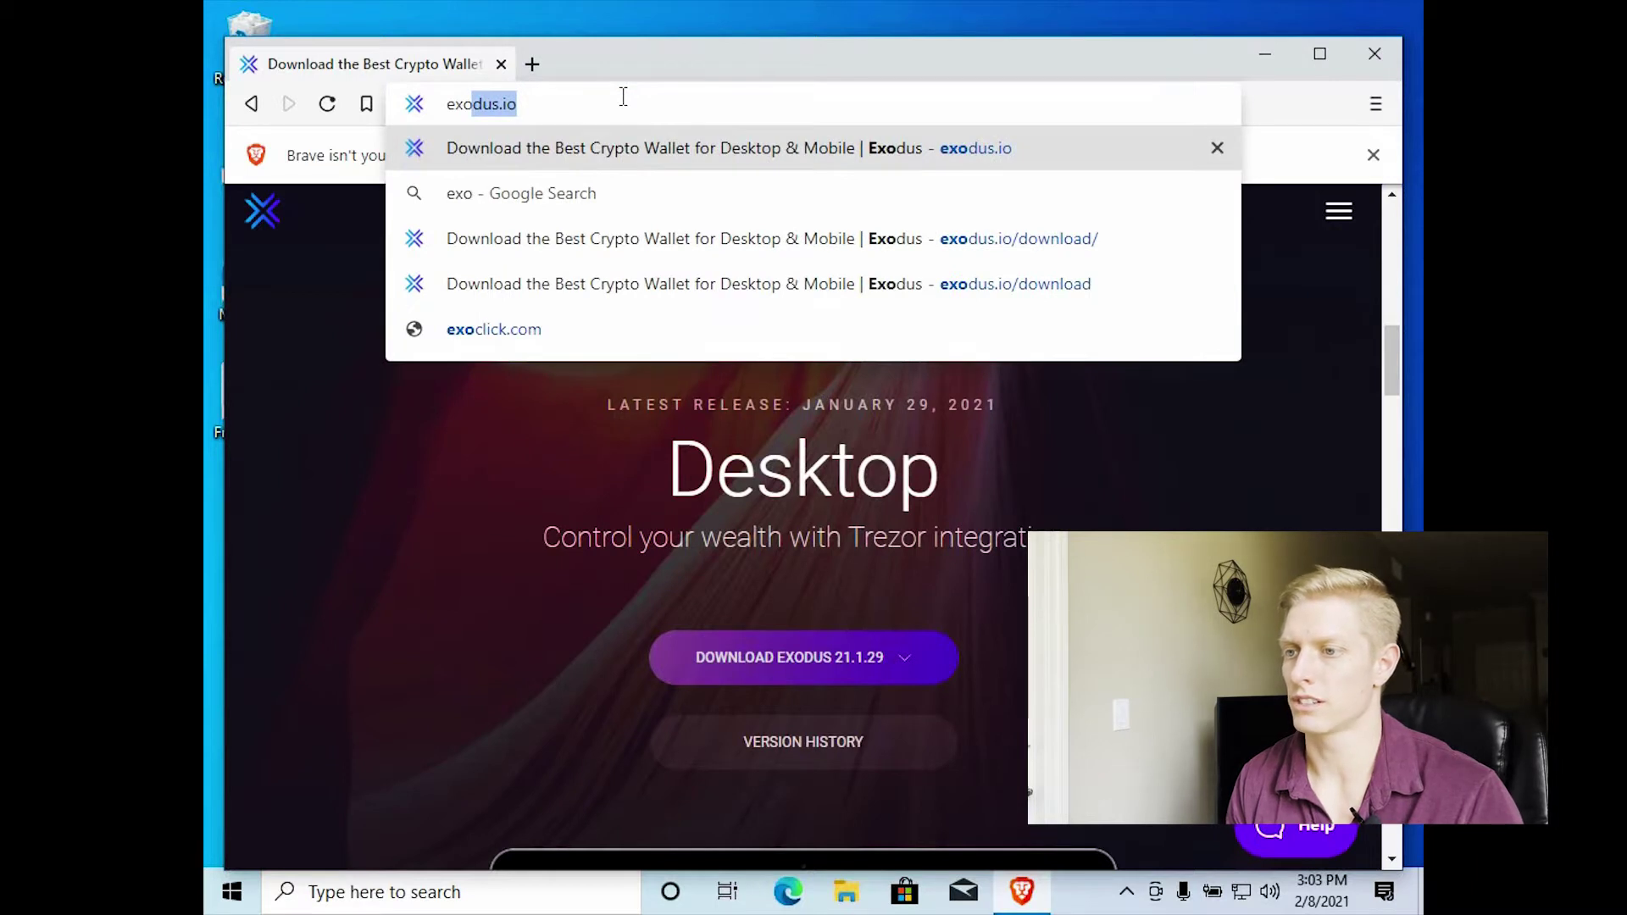
pyautogui.press('Return')
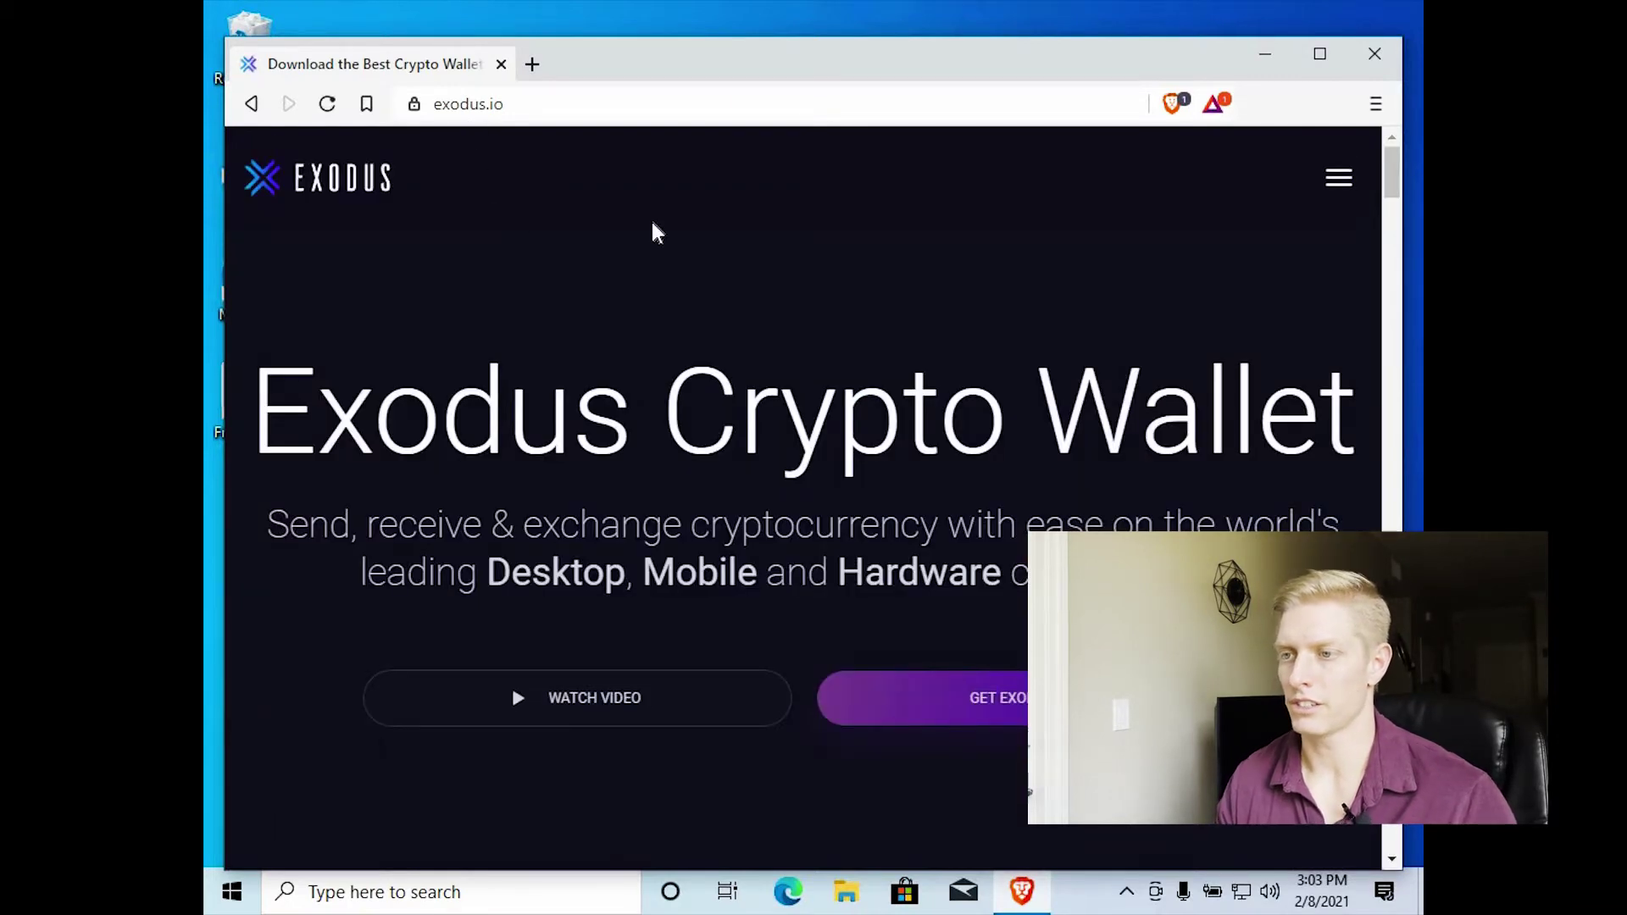
# Open the Exodus download page from the exodus.io homepage.
pyautogui.scroll(-3, 949, 265)
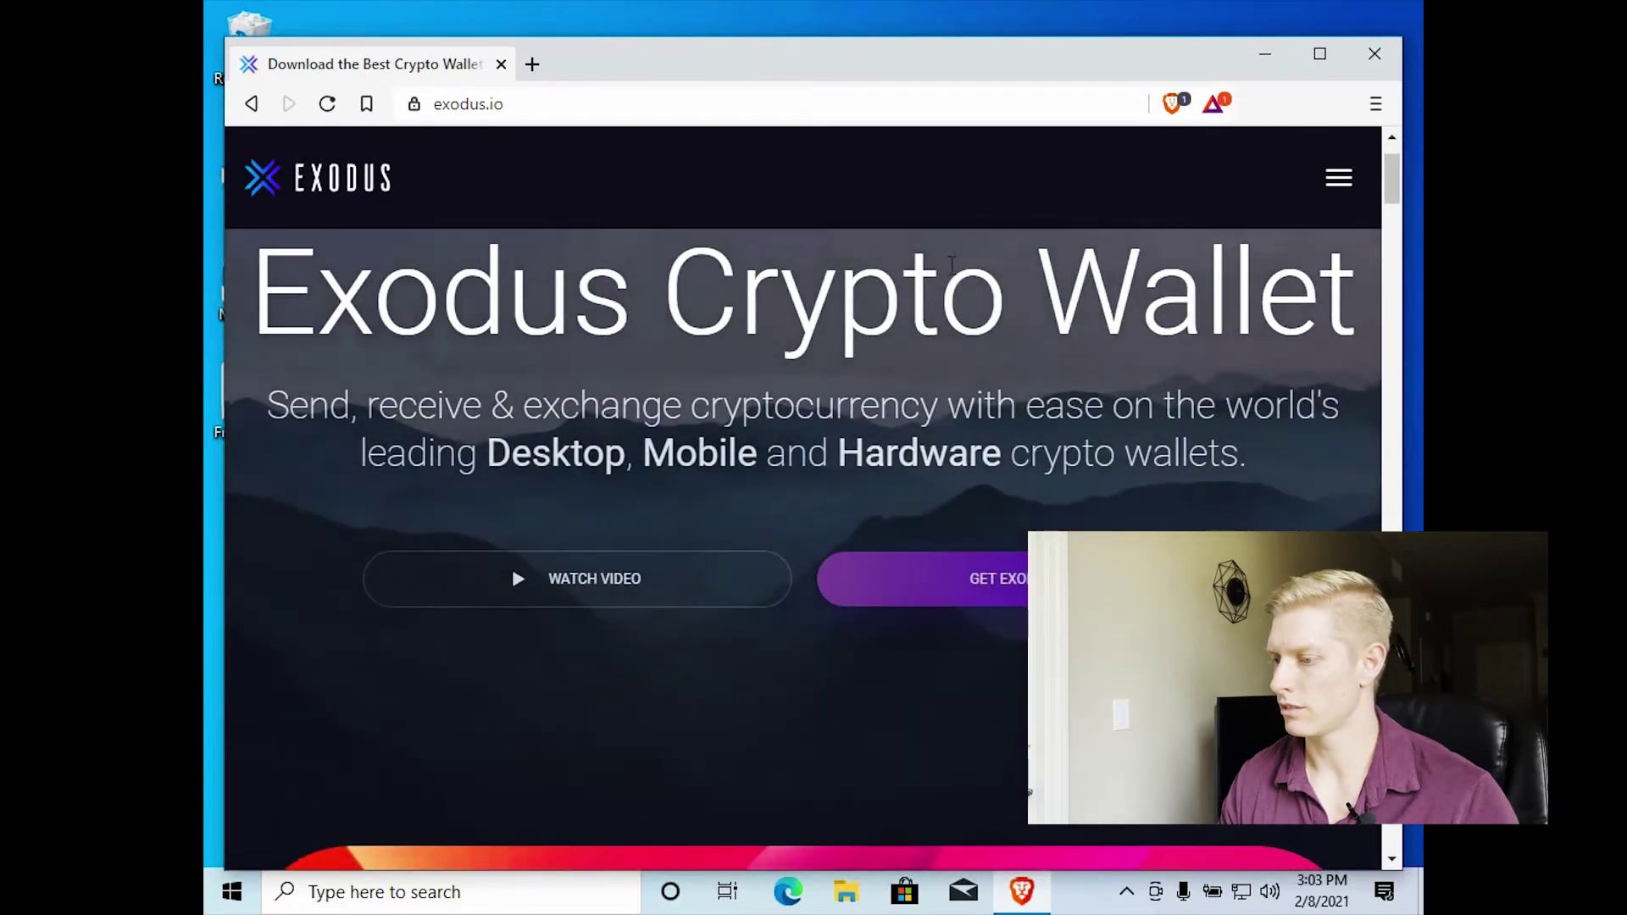
pyautogui.scroll(-2, 951, 265)
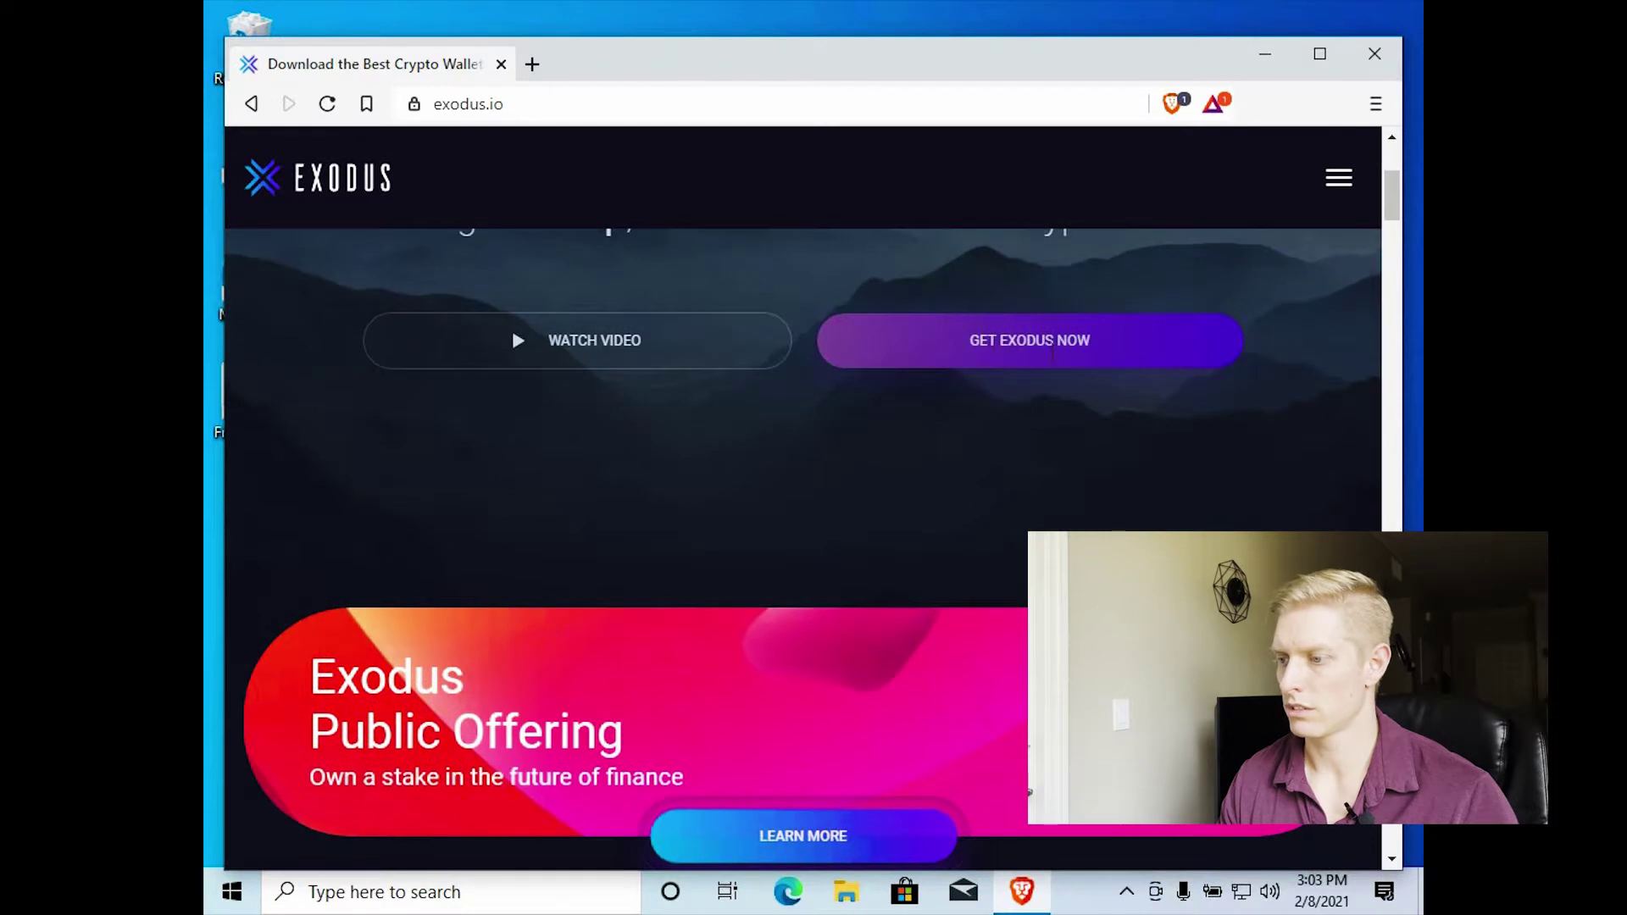
pyautogui.click(1030, 340)
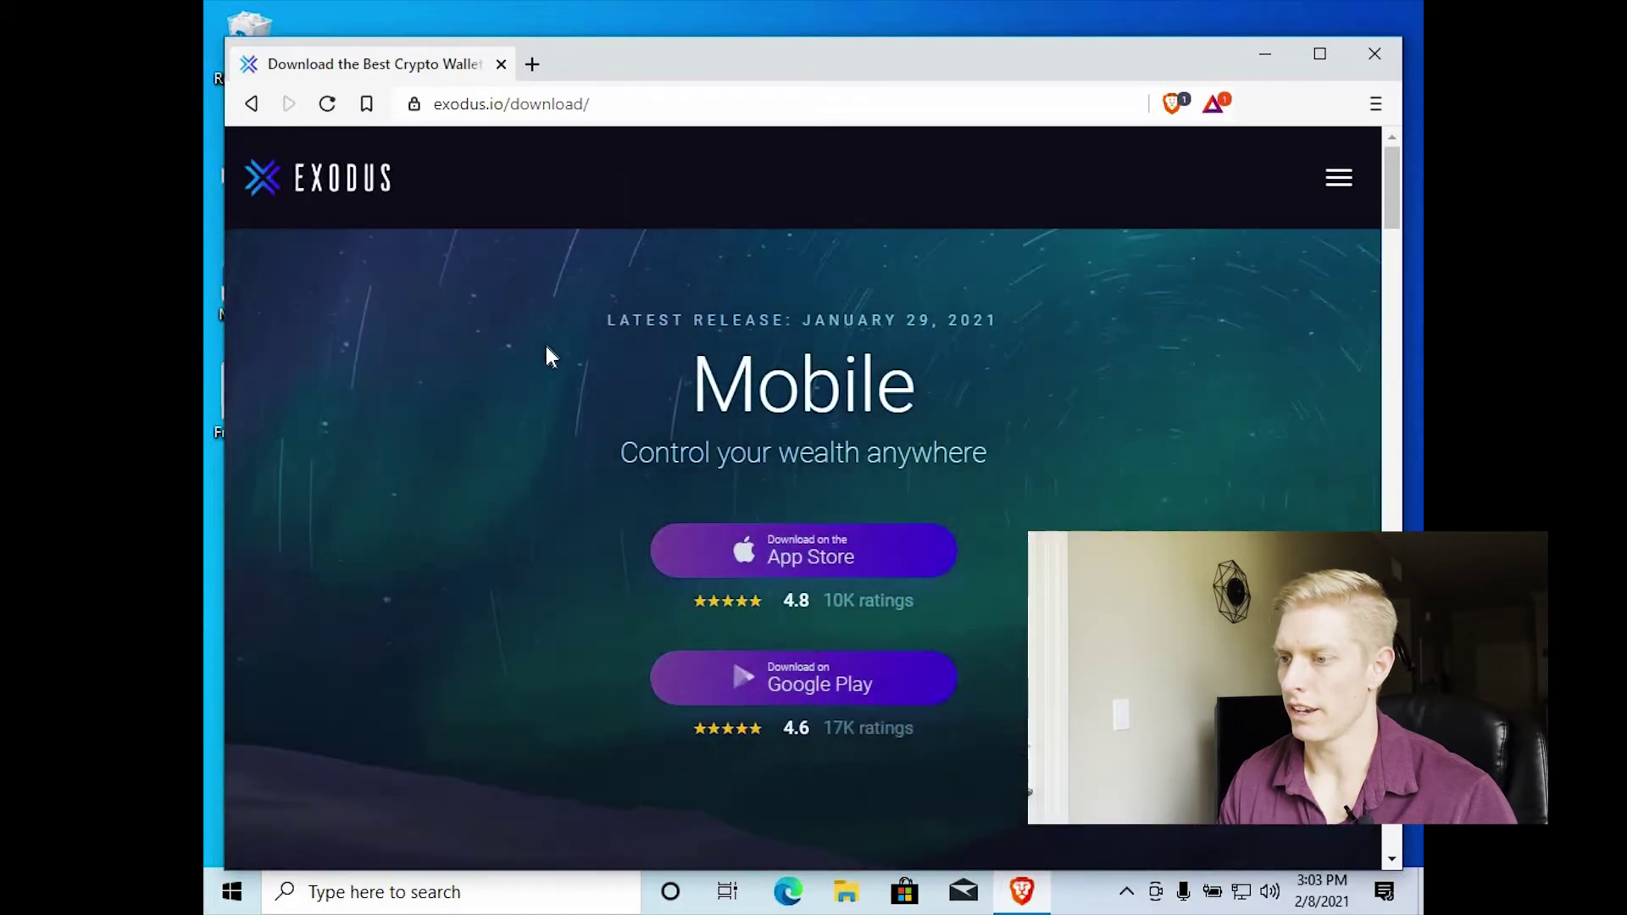
# Download and save the Exodus 21.1.29 Windows app, then open the installer.
pyautogui.scroll(-2, 568, 284)
pyautogui.scroll(-10, 566, 278)
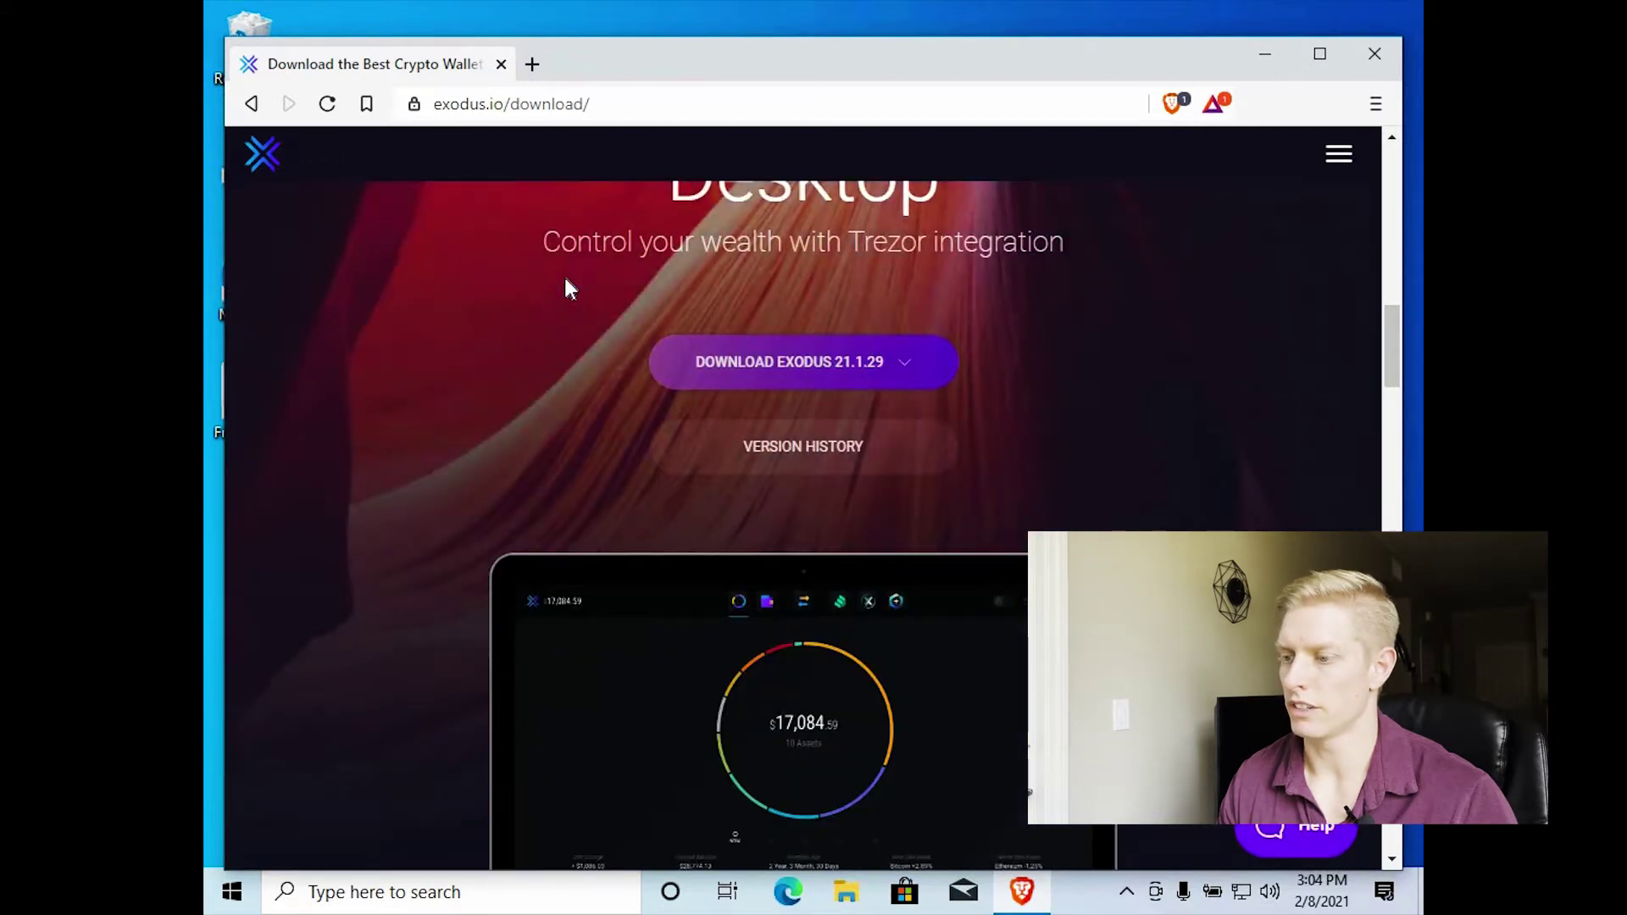
pyautogui.scroll(3, 566, 280)
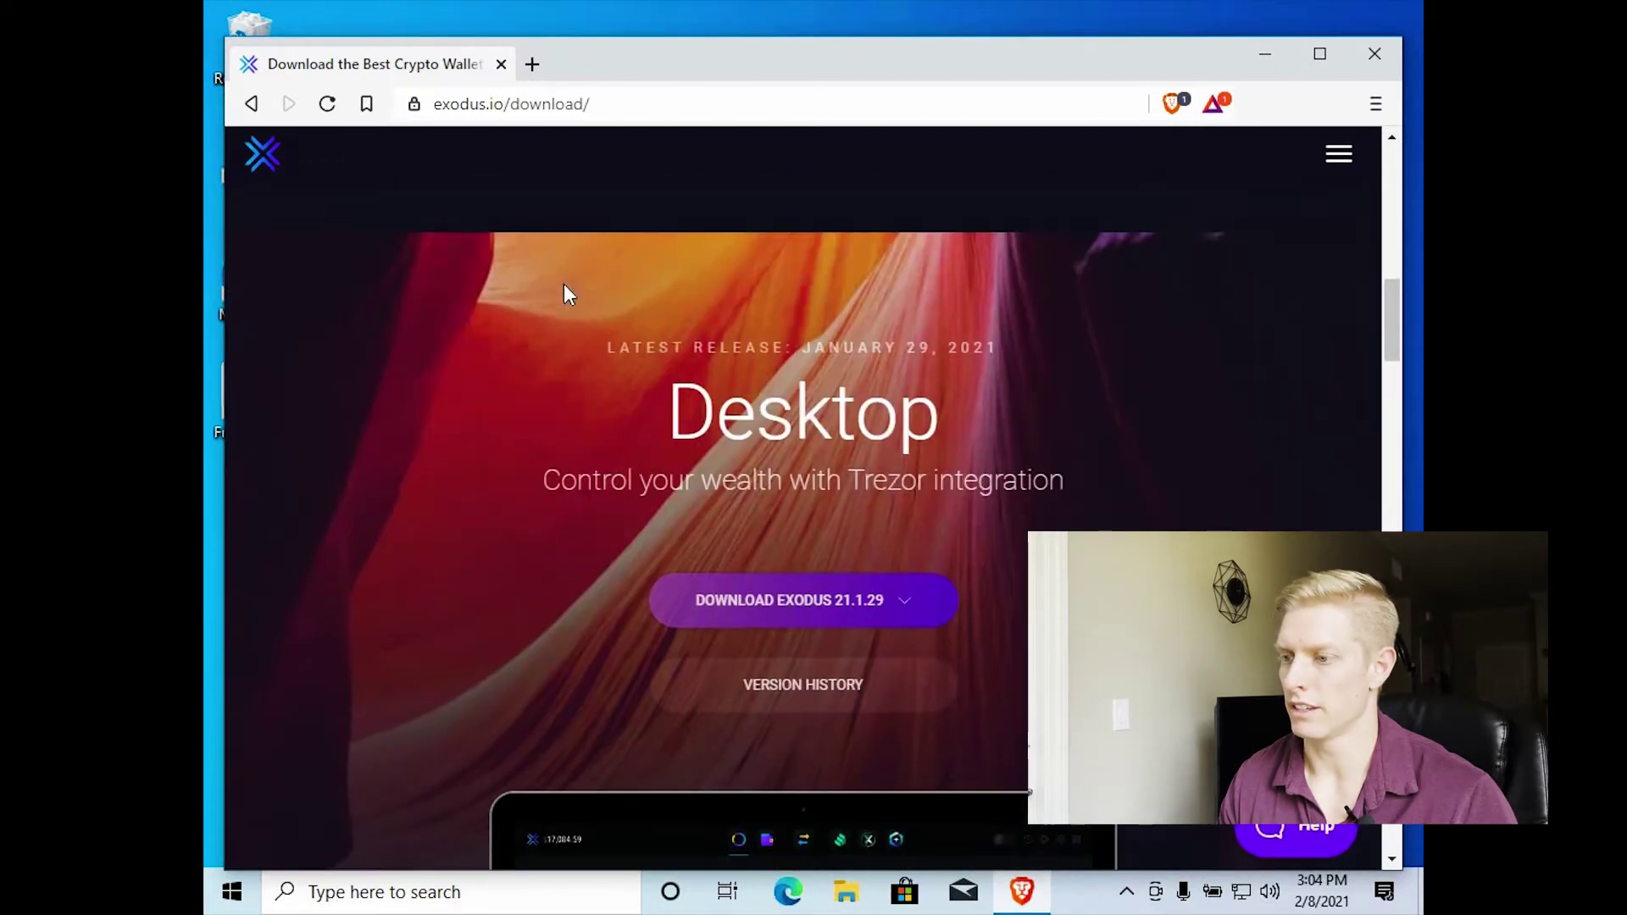
pyautogui.click(792, 603)
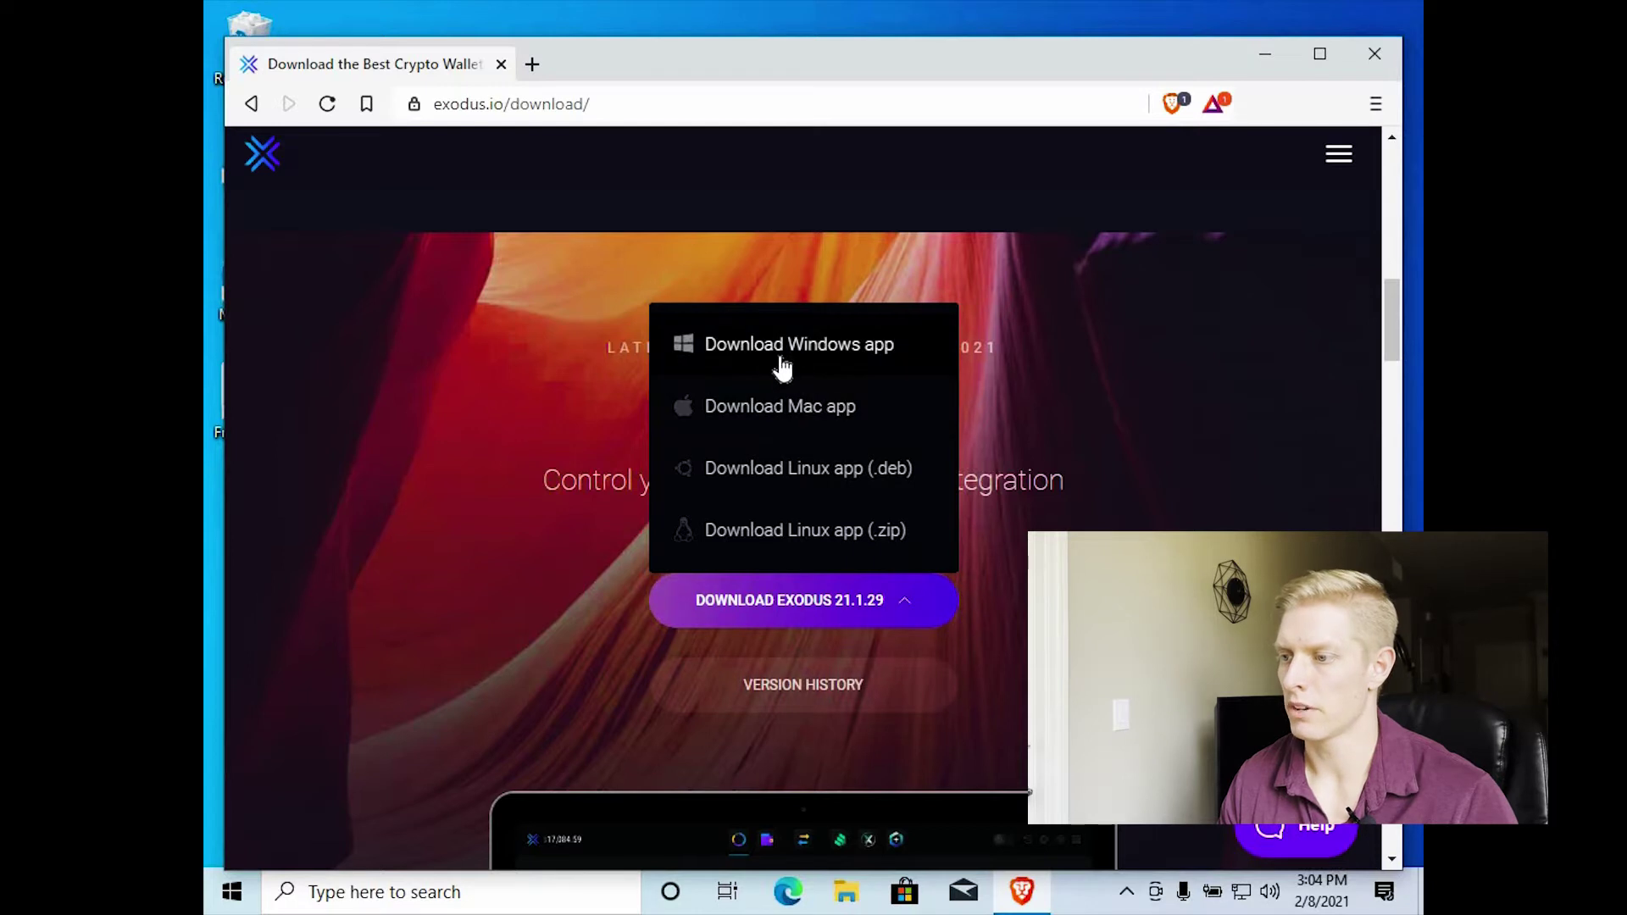
pyautogui.click(818, 348)
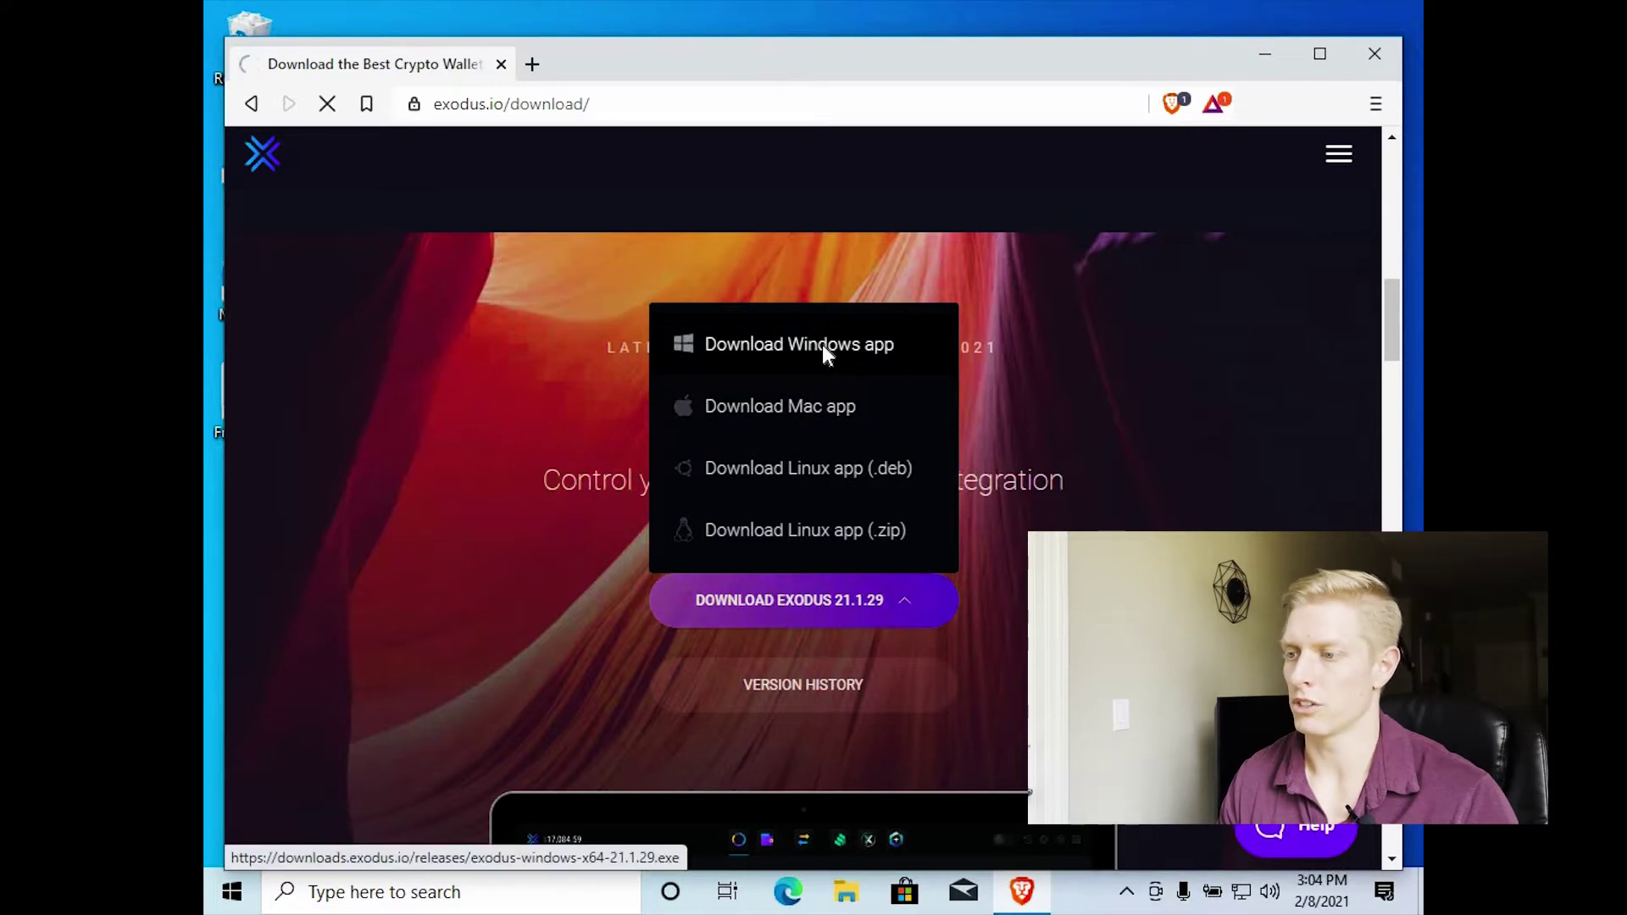
pyautogui.click(831, 315)
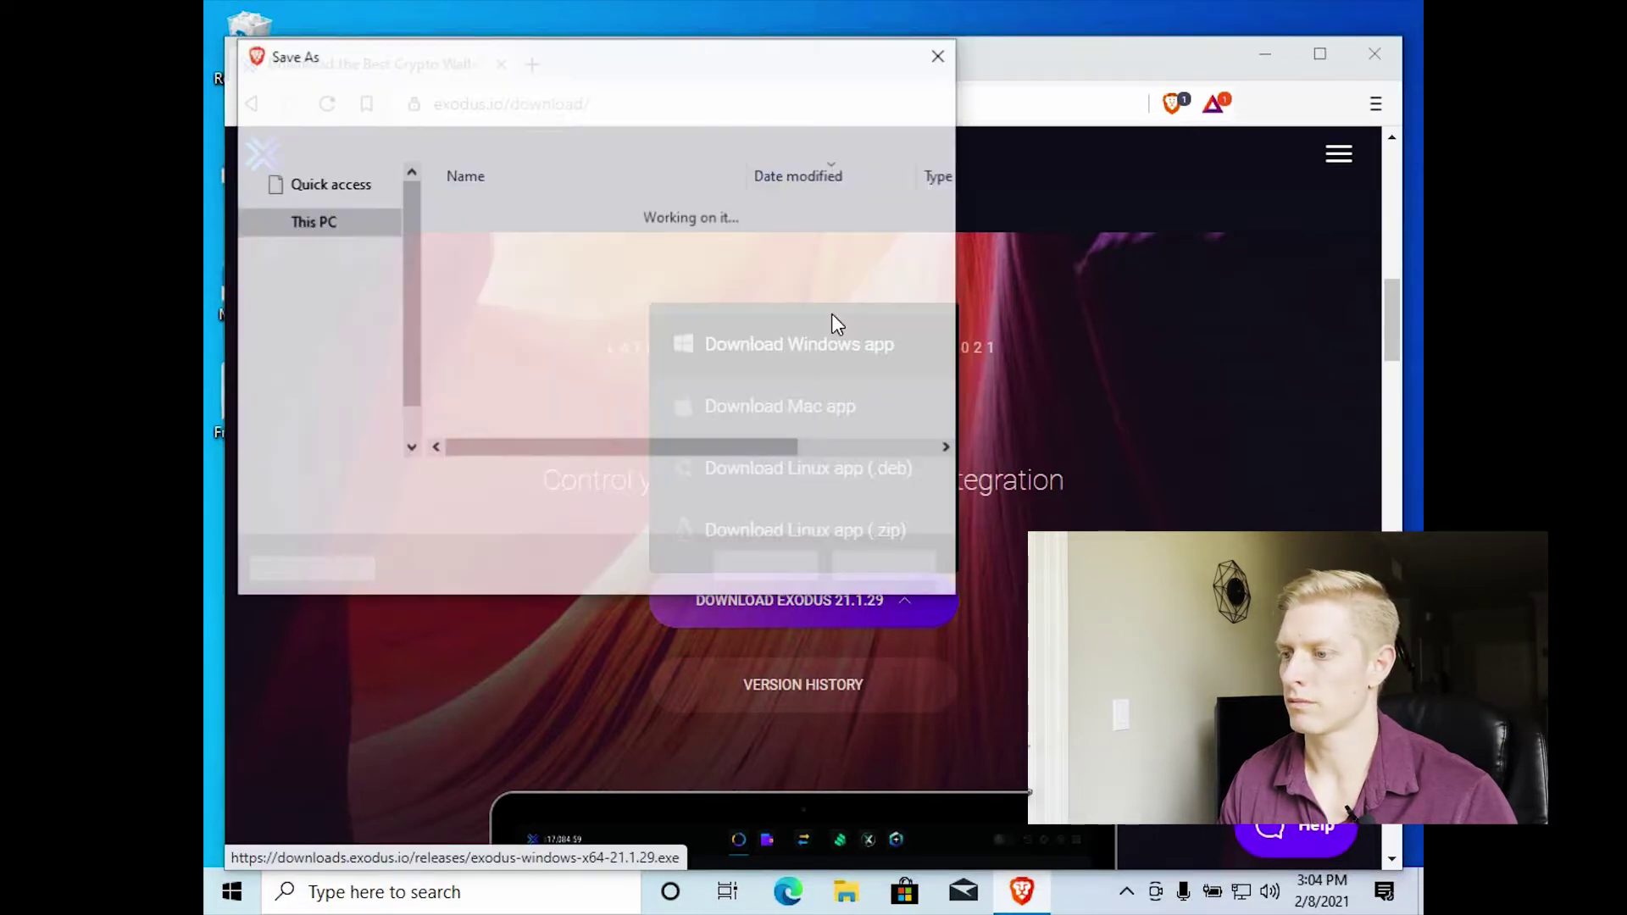
pyautogui.click(751, 574)
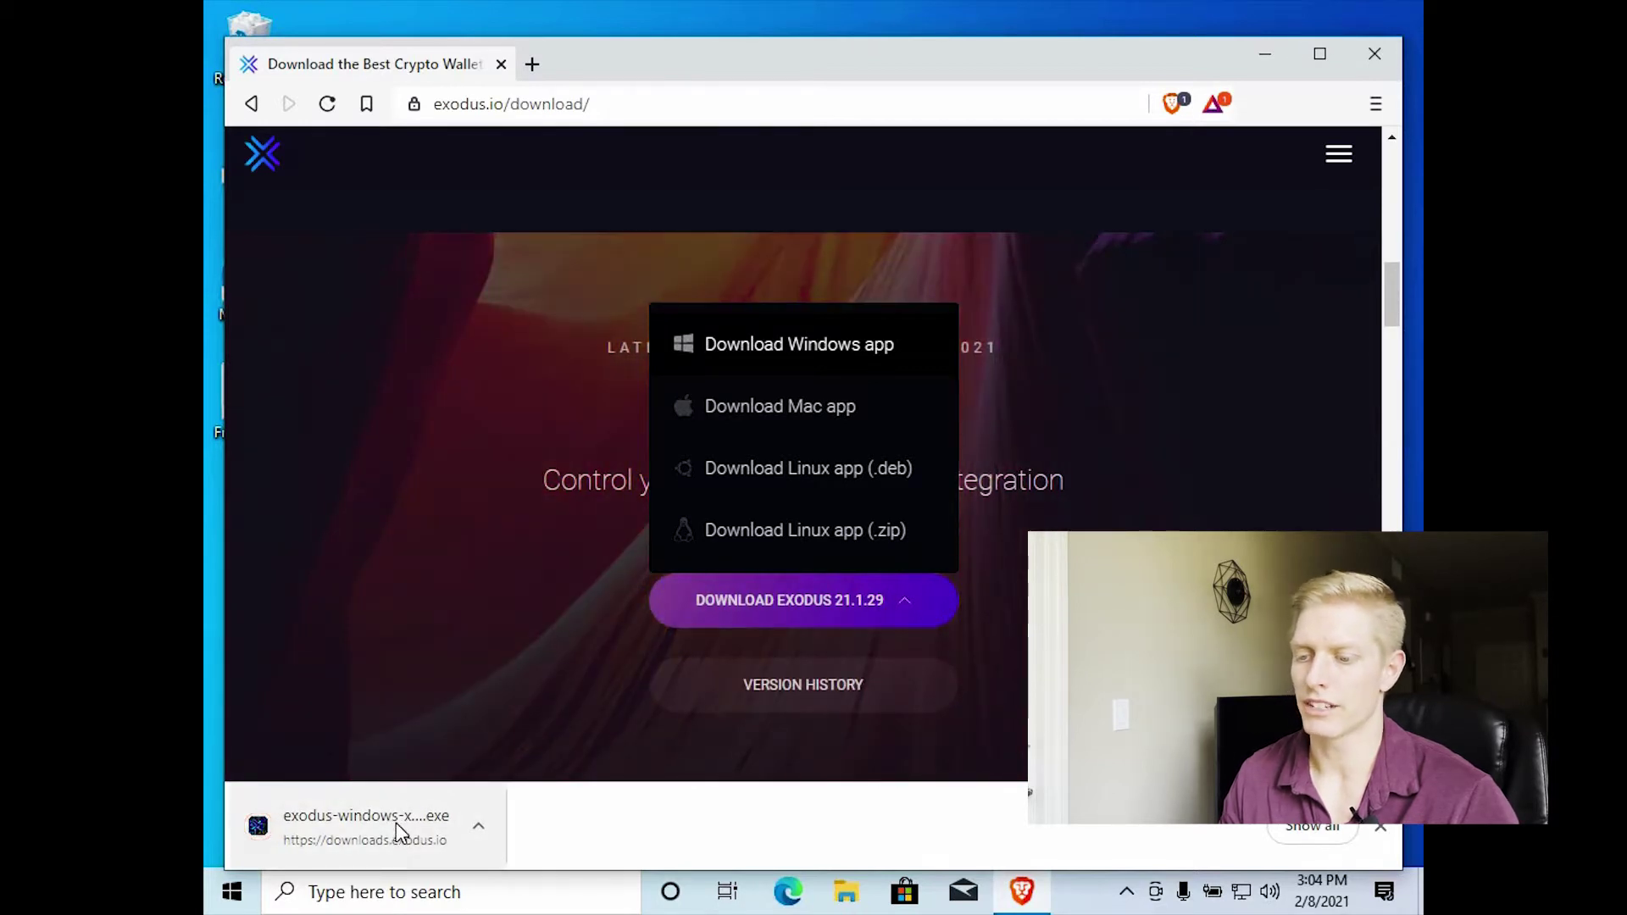
pyautogui.click(394, 825)
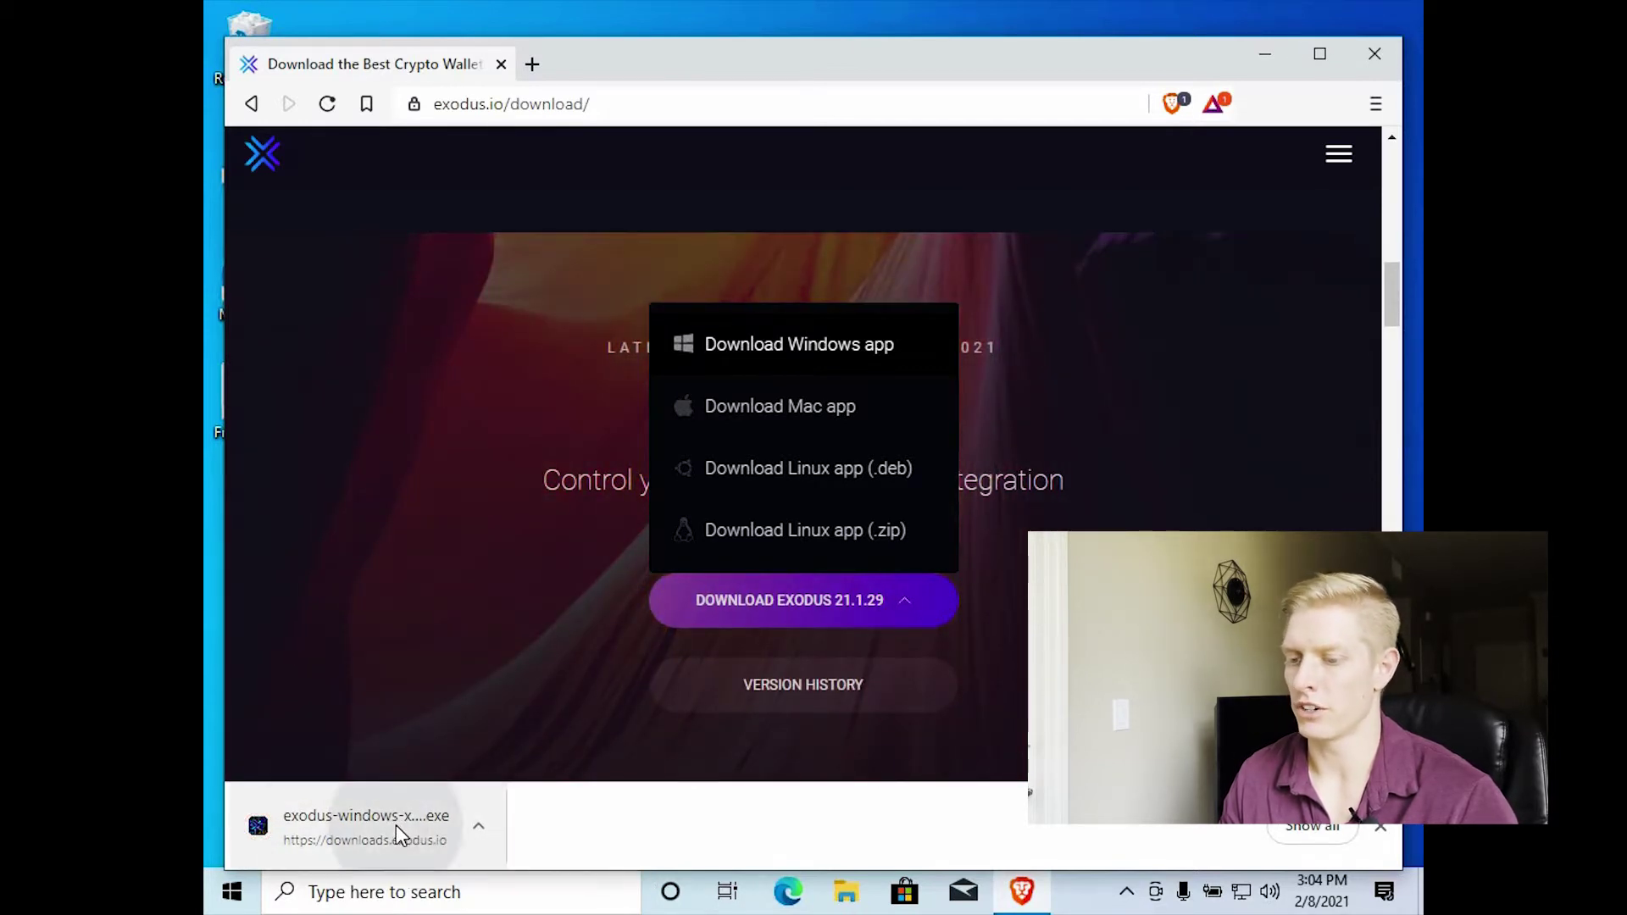
# Minimize the browser to reveal the desktop while Exodus setup finishes.
pyautogui.click(1268, 58)
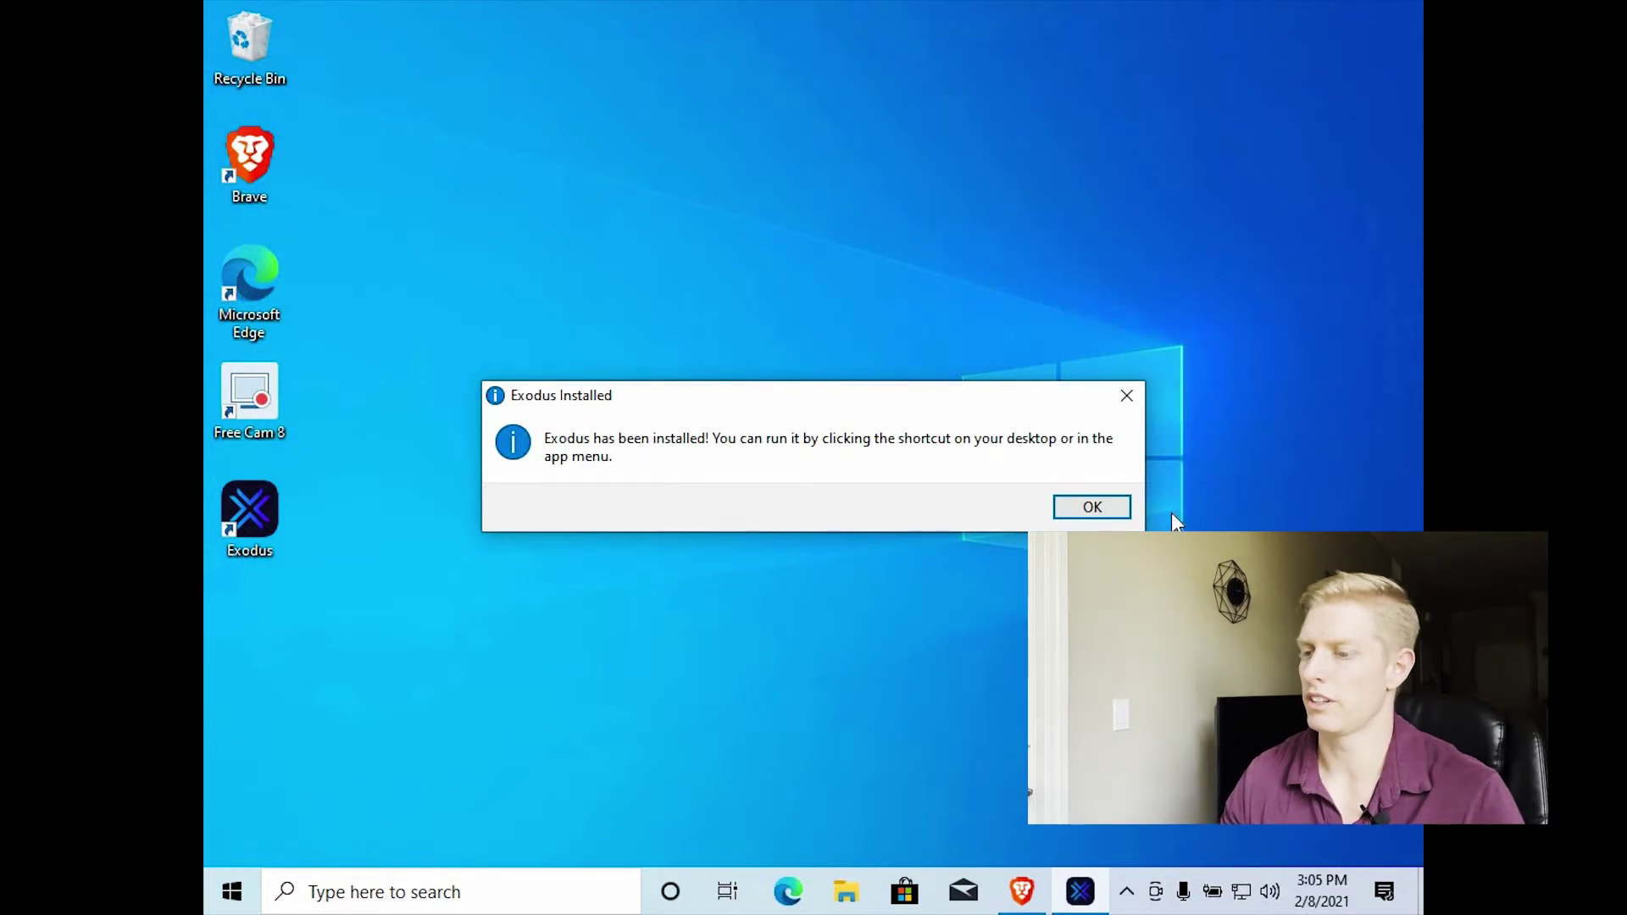
# Dismiss the Exodus Installed notice, launch Exodus from its desktop shortcut, and open the wallet.
pyautogui.click(1115, 507)
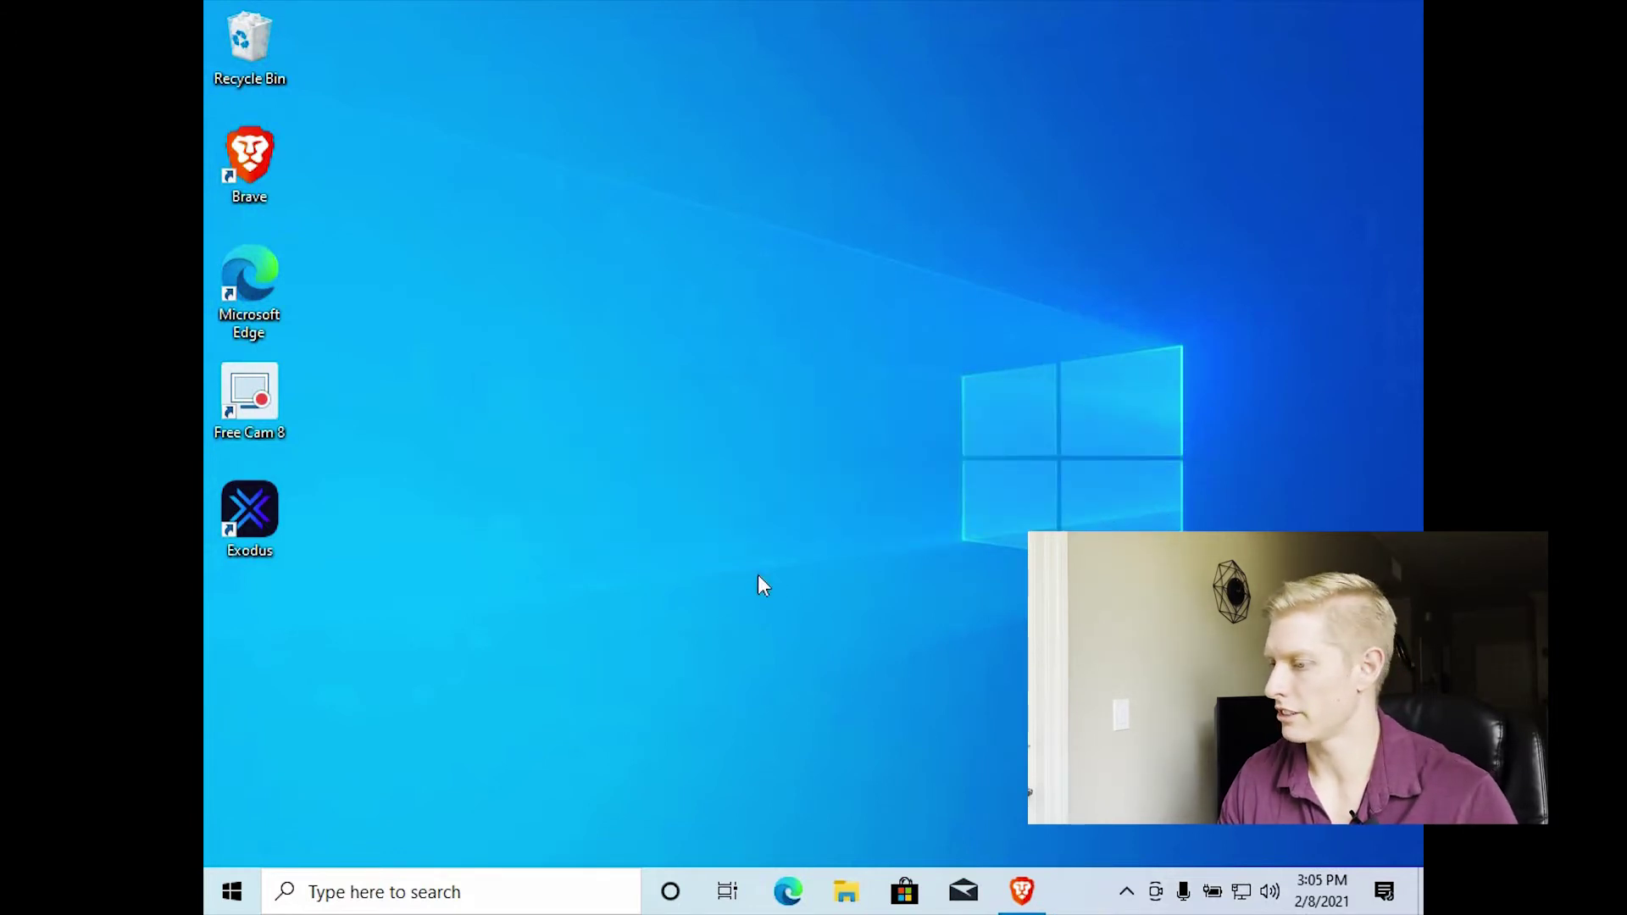
pyautogui.doubleClick(266, 510)
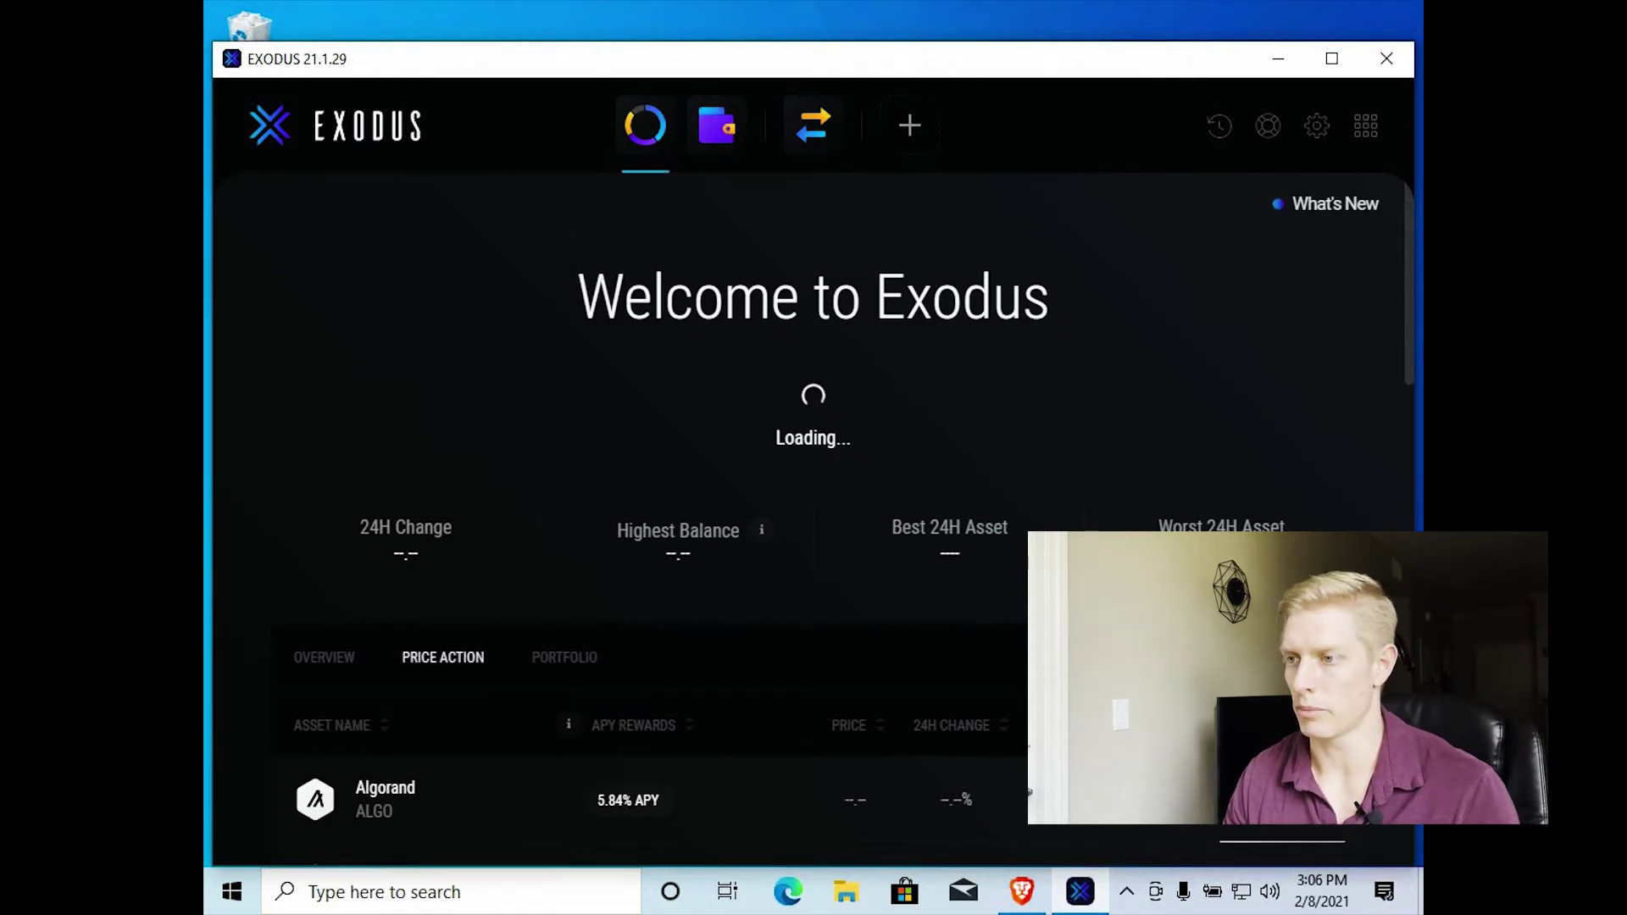
pyautogui.click(710, 139)
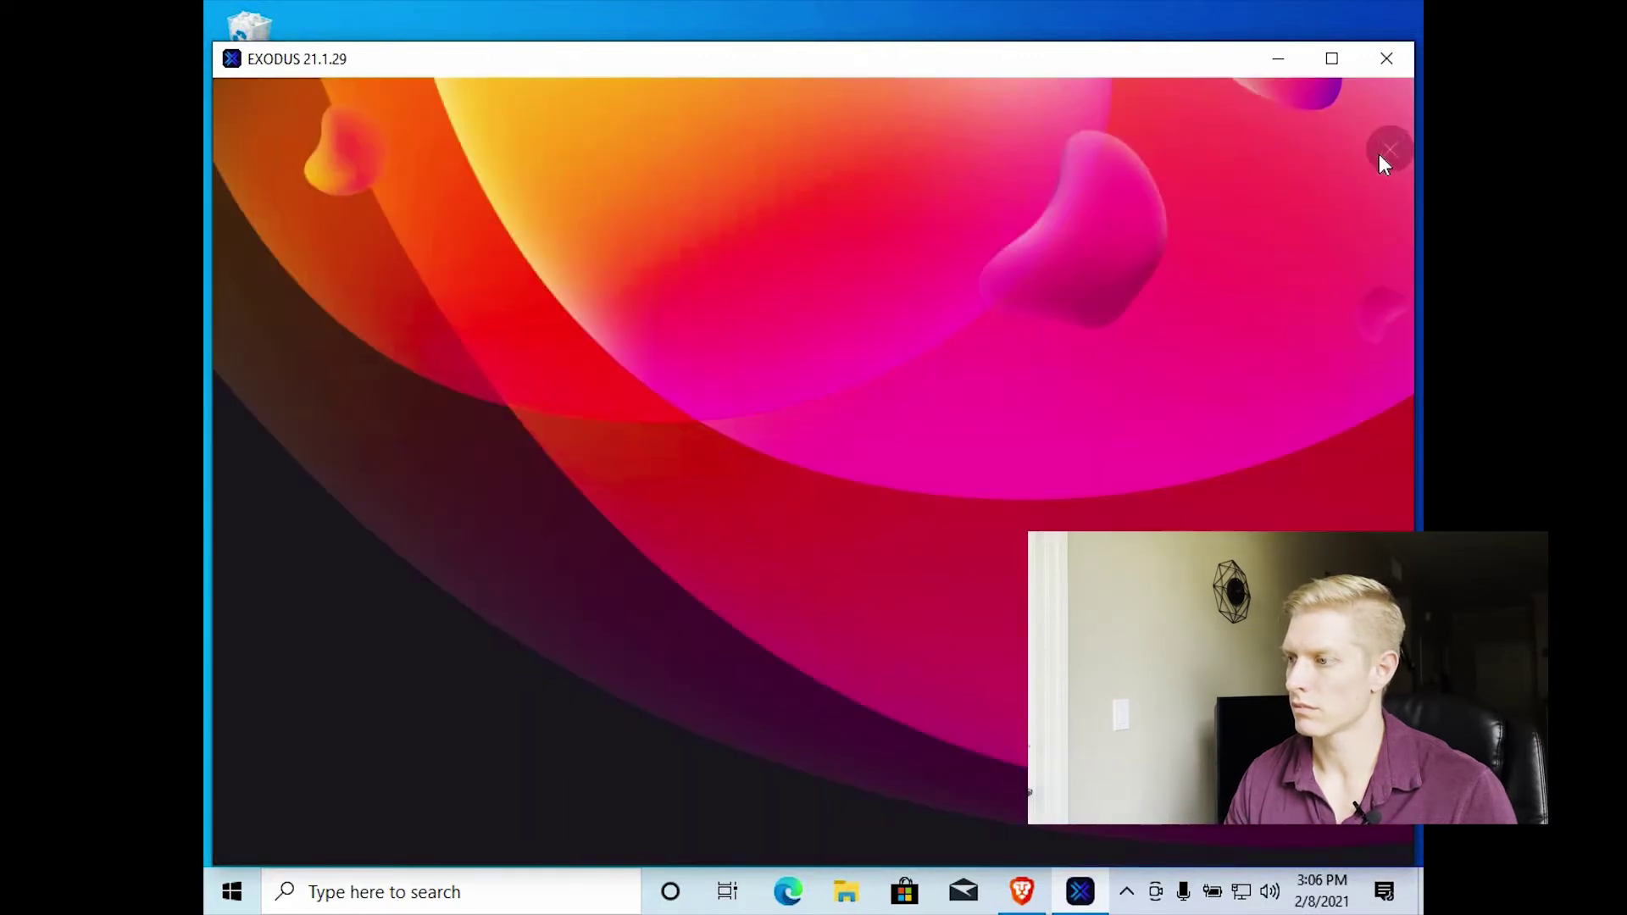
# Close the promo overlay and open the Exodus wallet settings.
pyautogui.click(1342, 156)
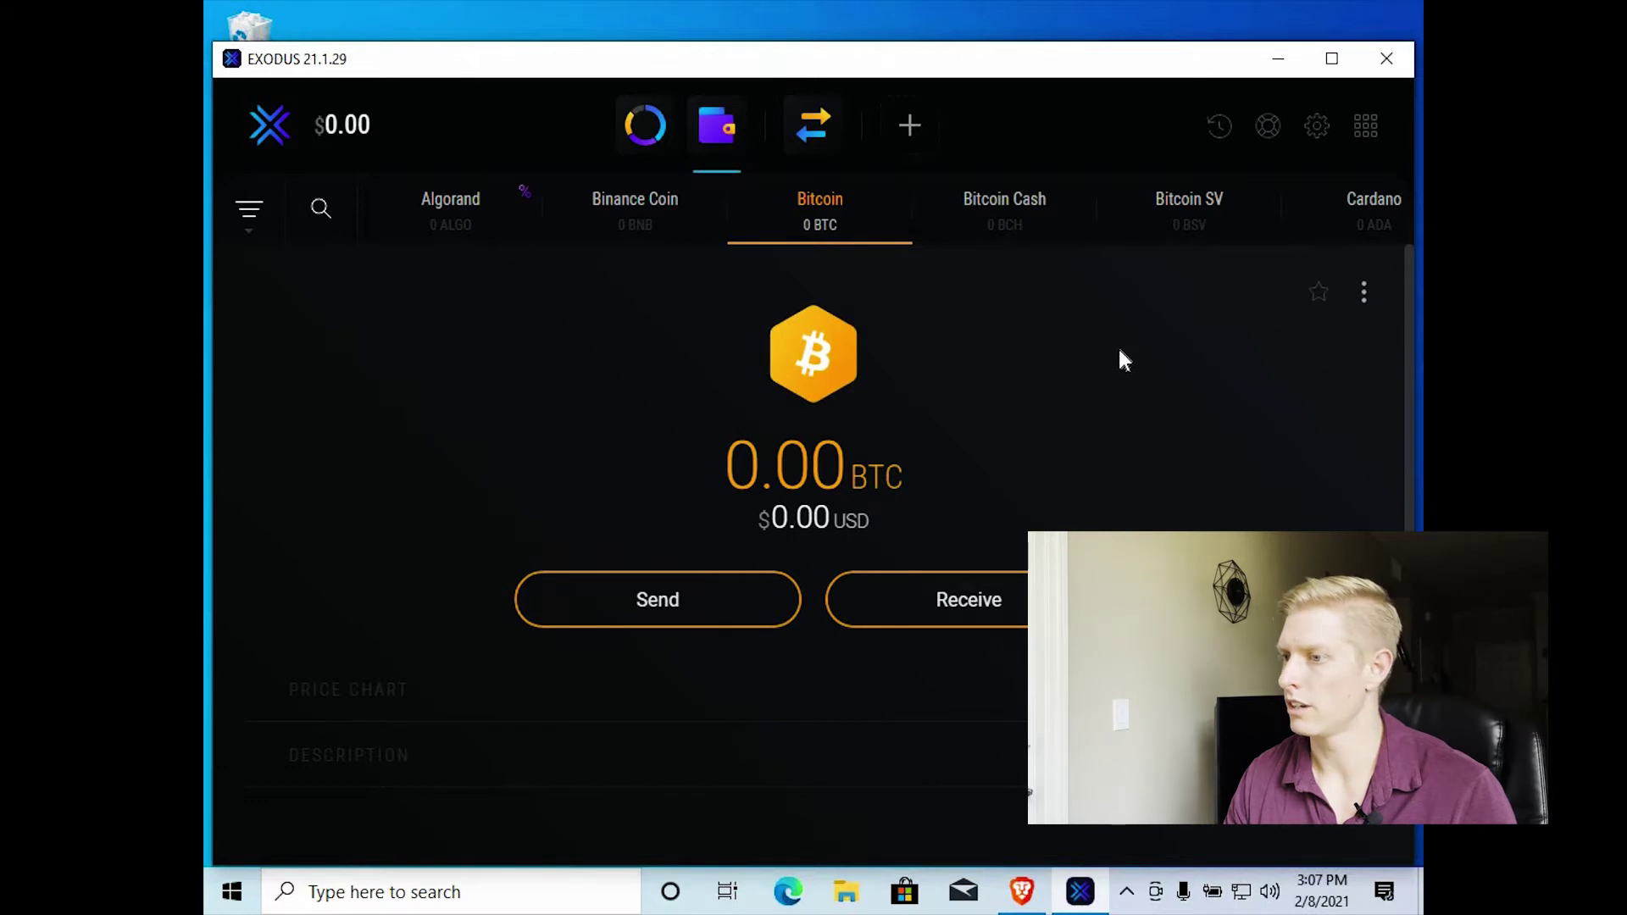
pyautogui.click(1316, 129)
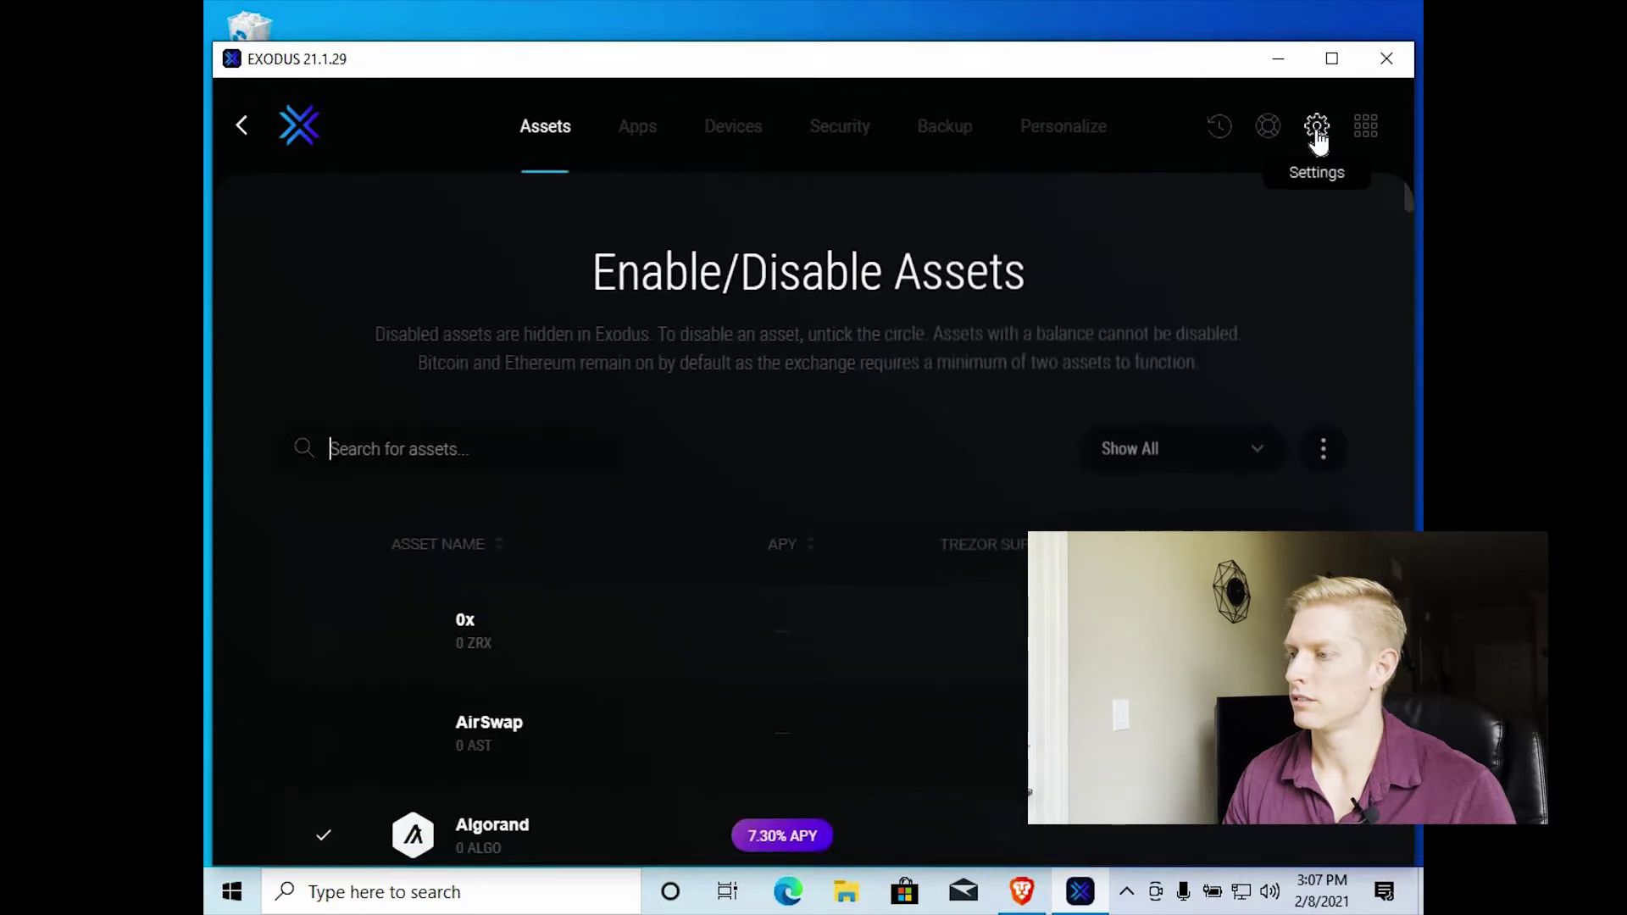
# Start the wallet backup, enter a new password and retype it to confirm.
pyautogui.click(946, 129)
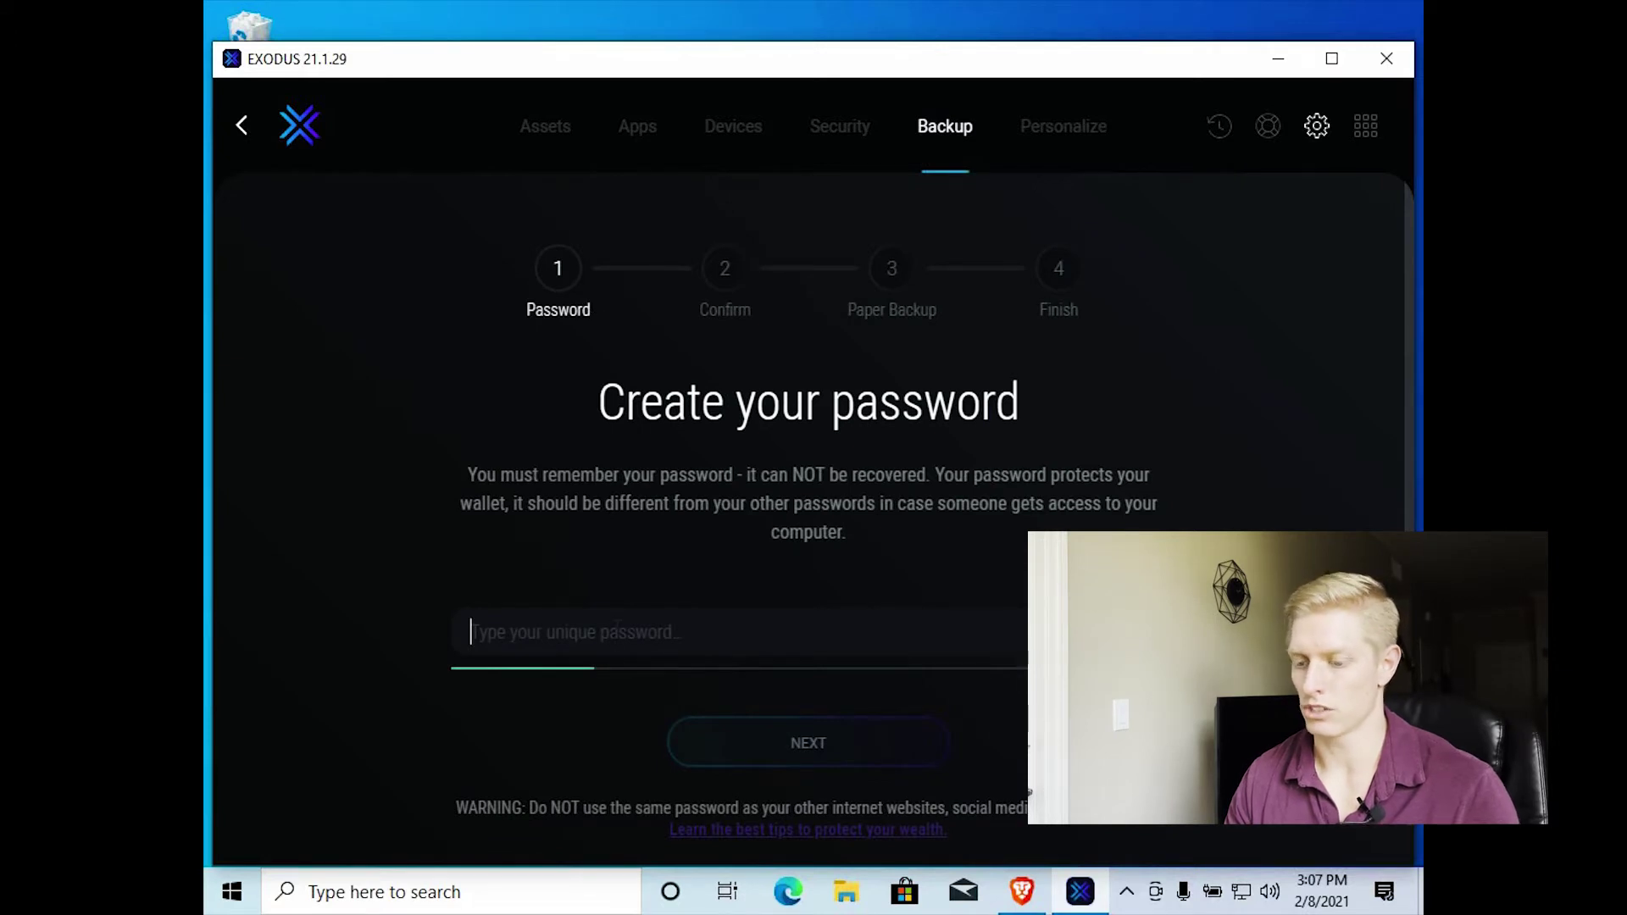
pyautogui.write('•••••••••••')
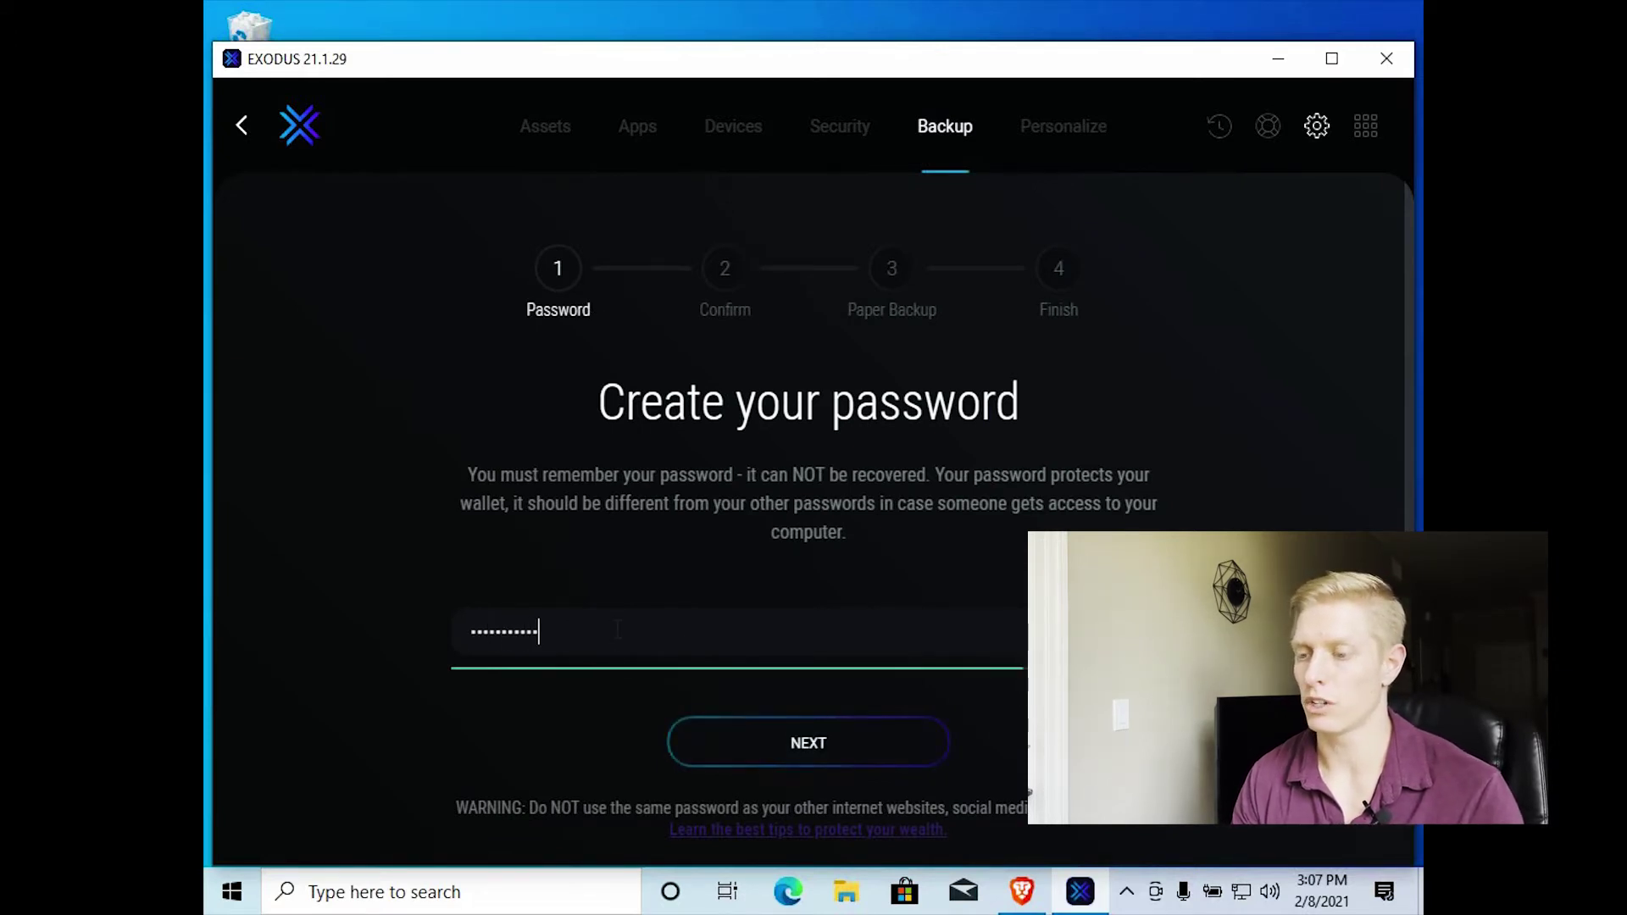
pyautogui.click(826, 744)
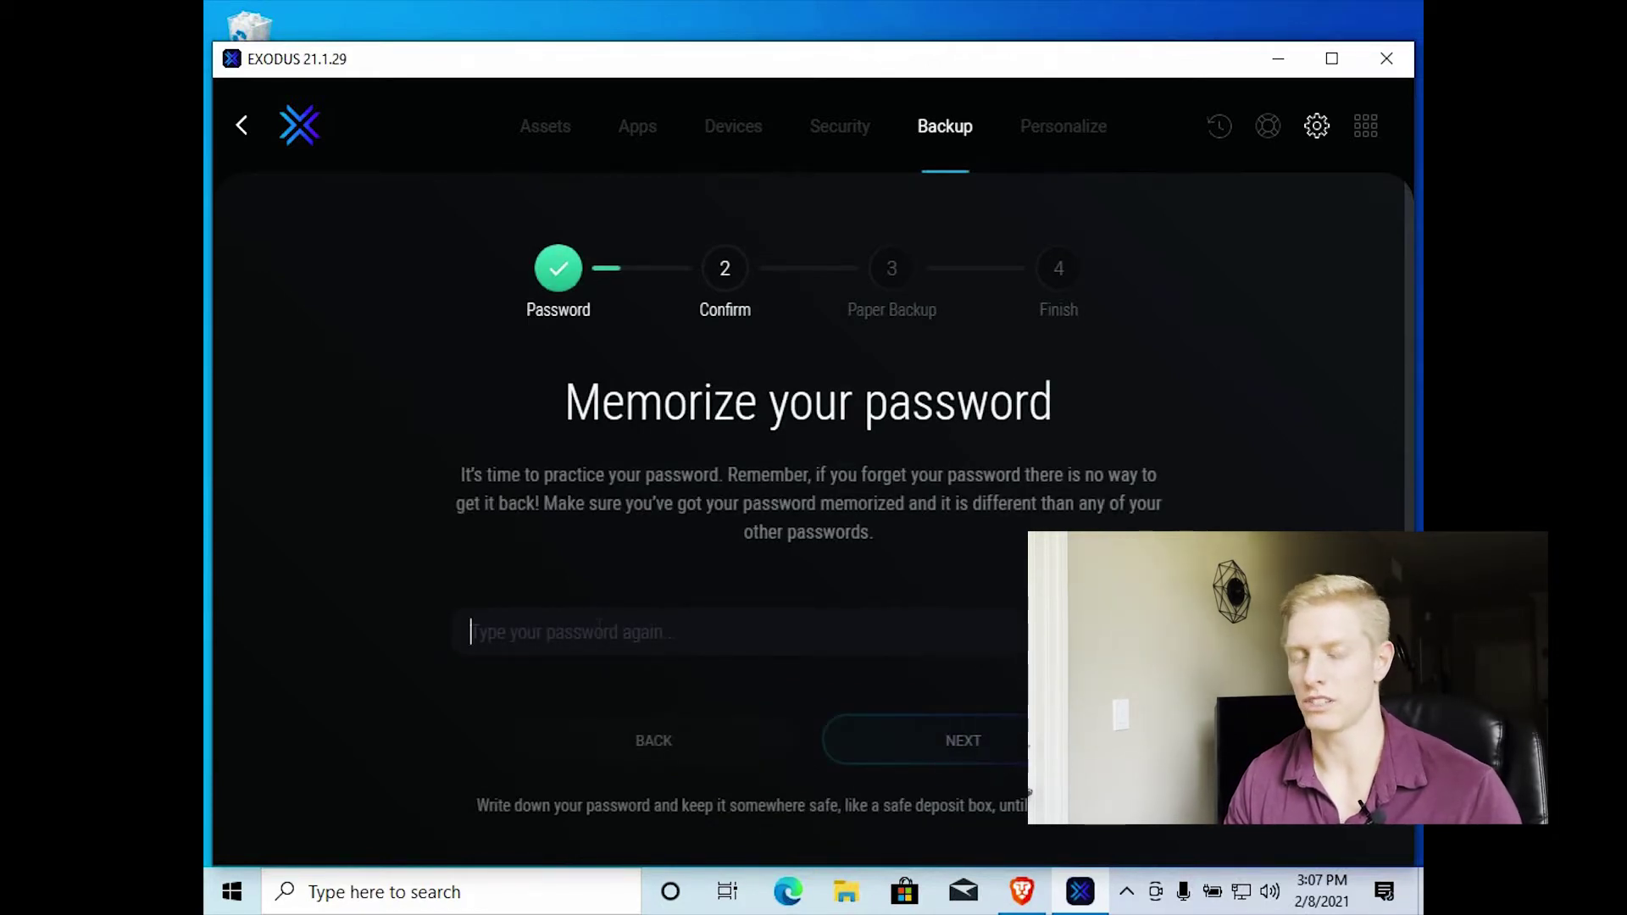
pyautogui.write('•••••••••••')
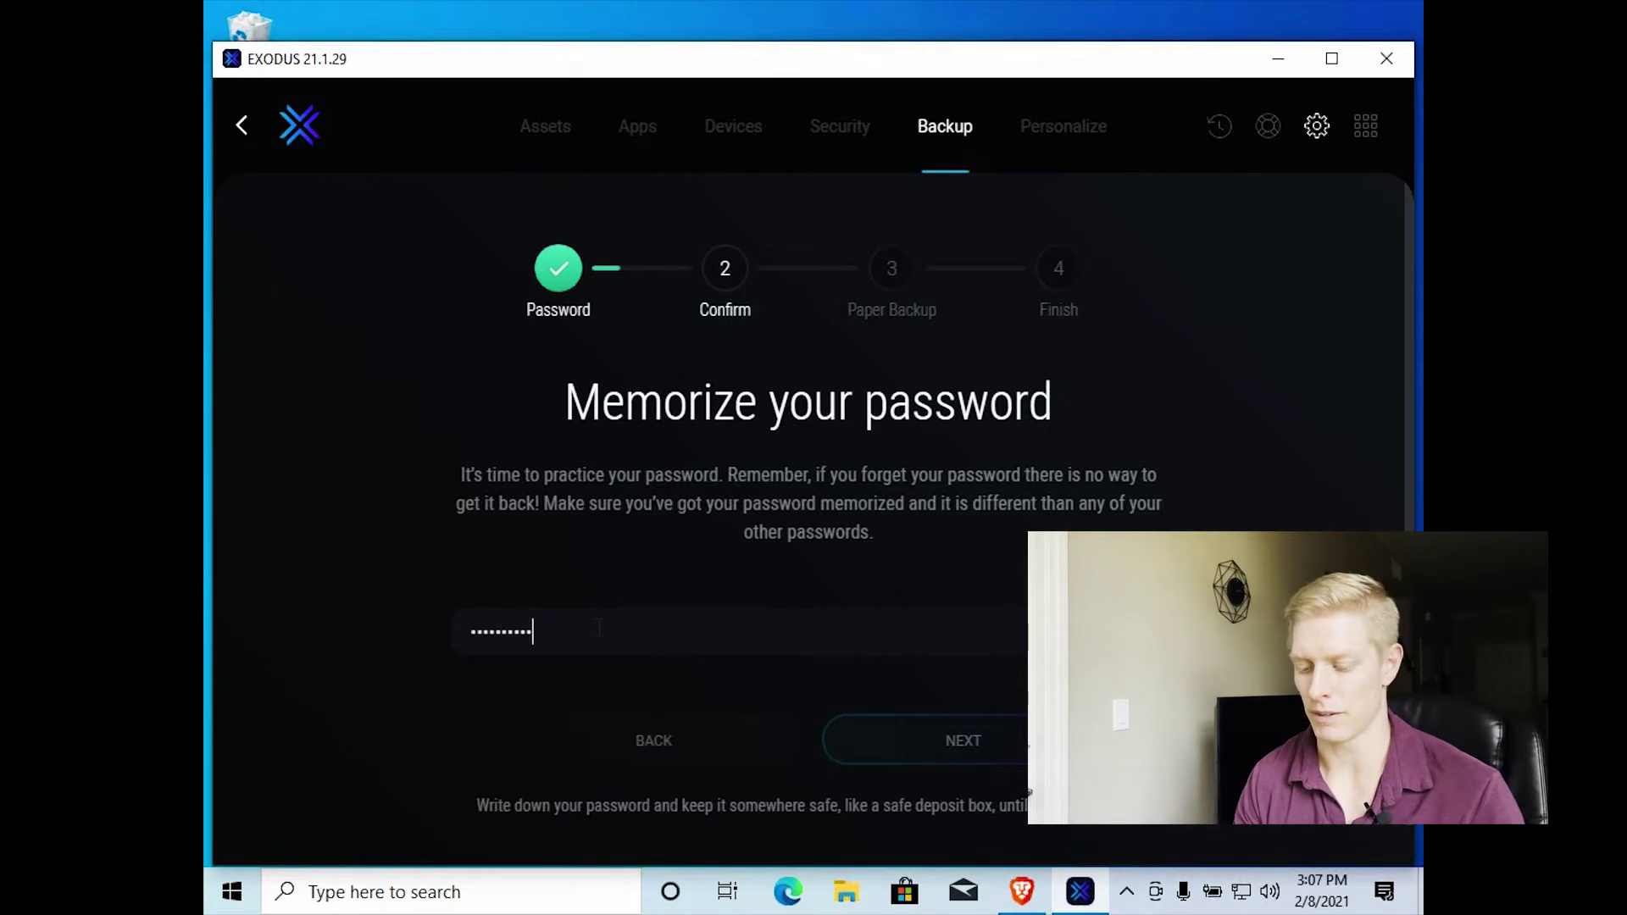
pyautogui.click(965, 739)
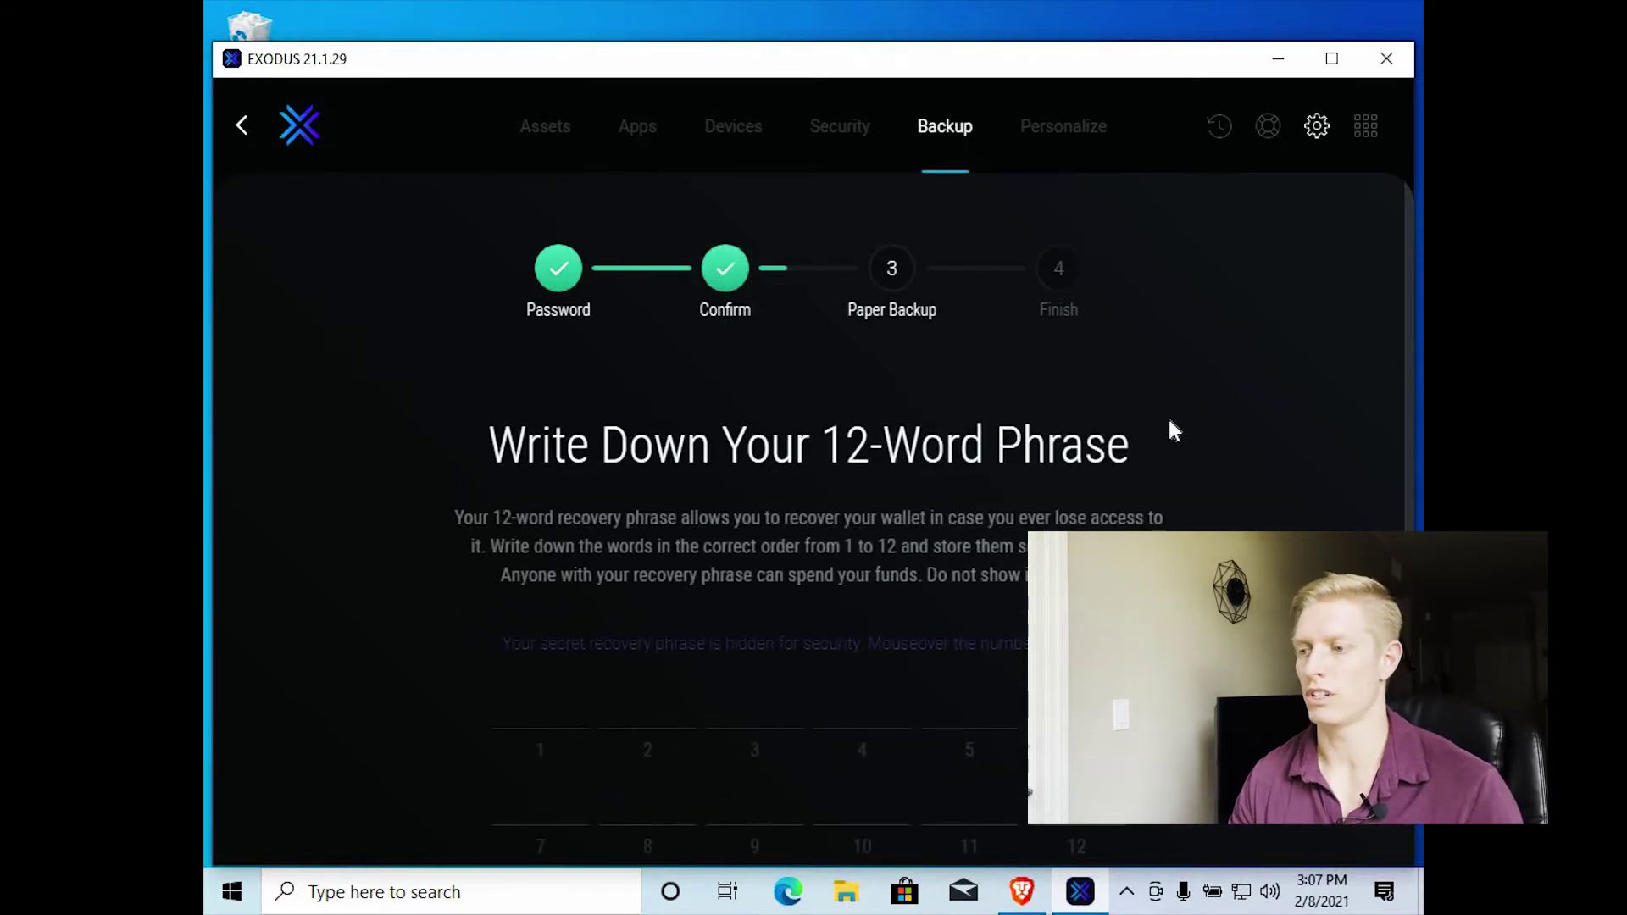
# Reveal the 12 recovery words, verify the phrase, and finish the encrypted backup.
pyautogui.scroll(-2, 1173, 431)
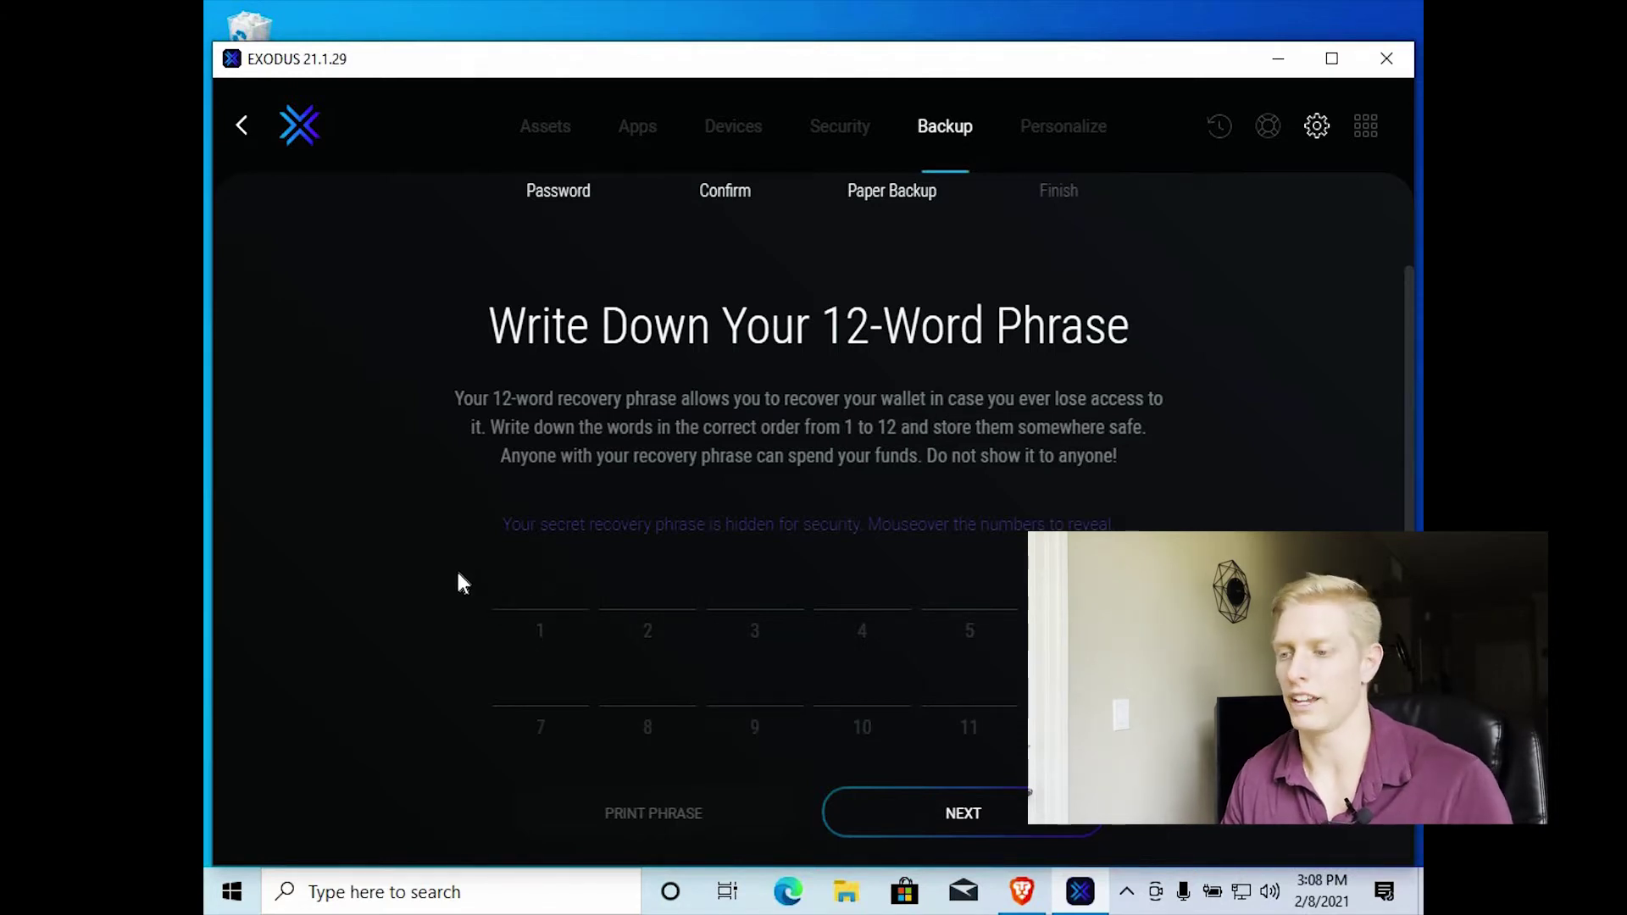
pyautogui.moveTo(671, 612)
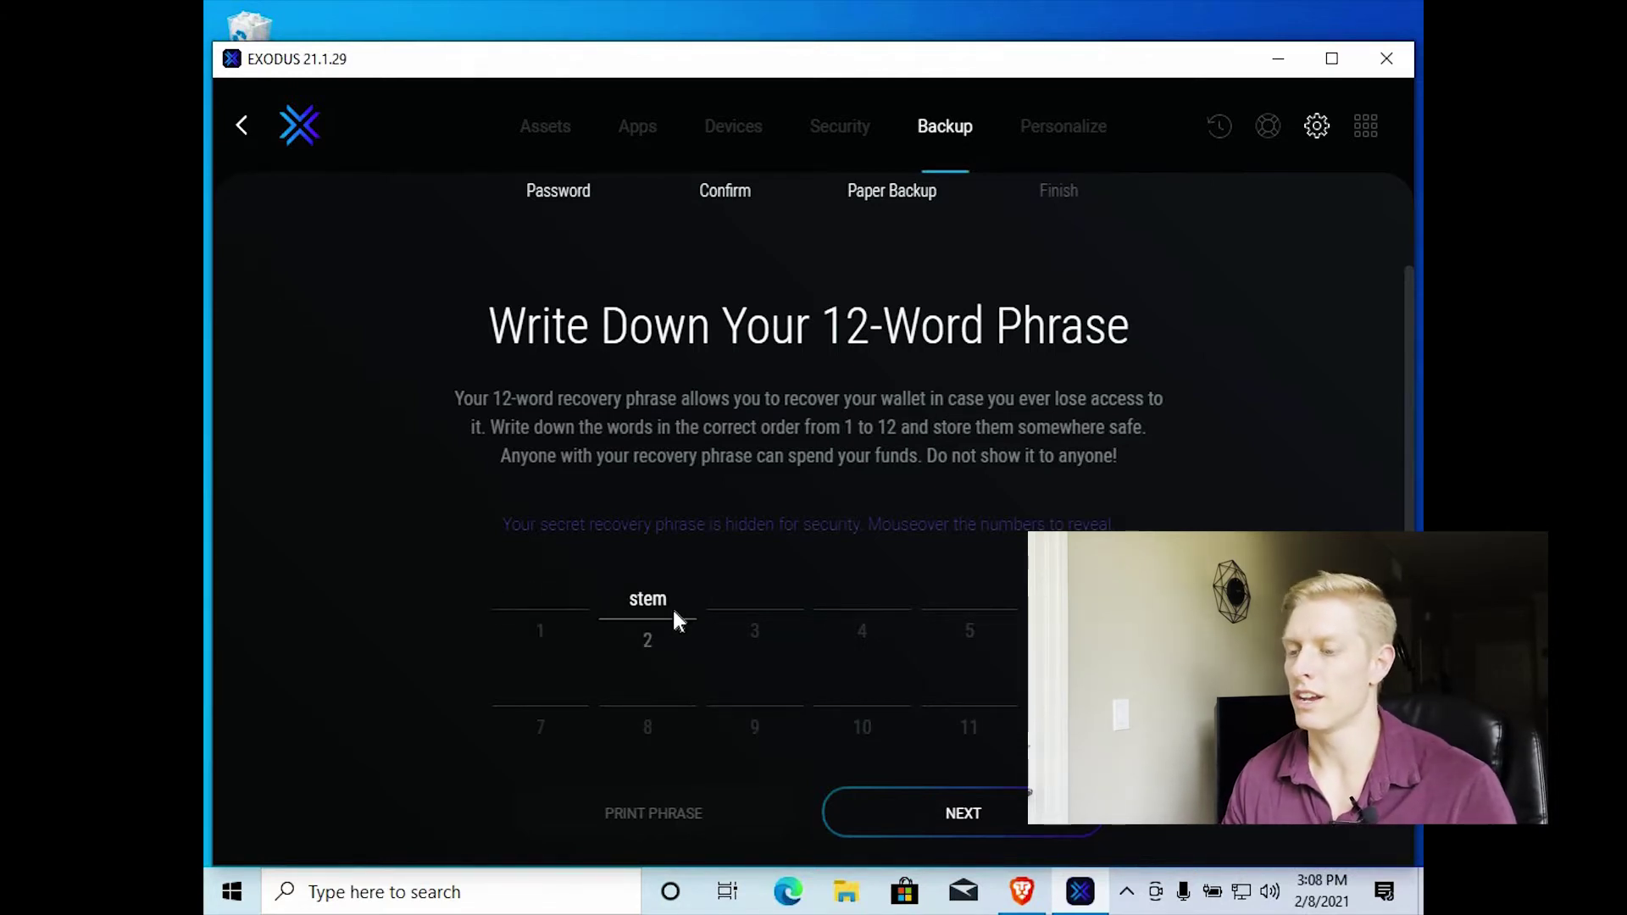
pyautogui.moveTo(772, 623)
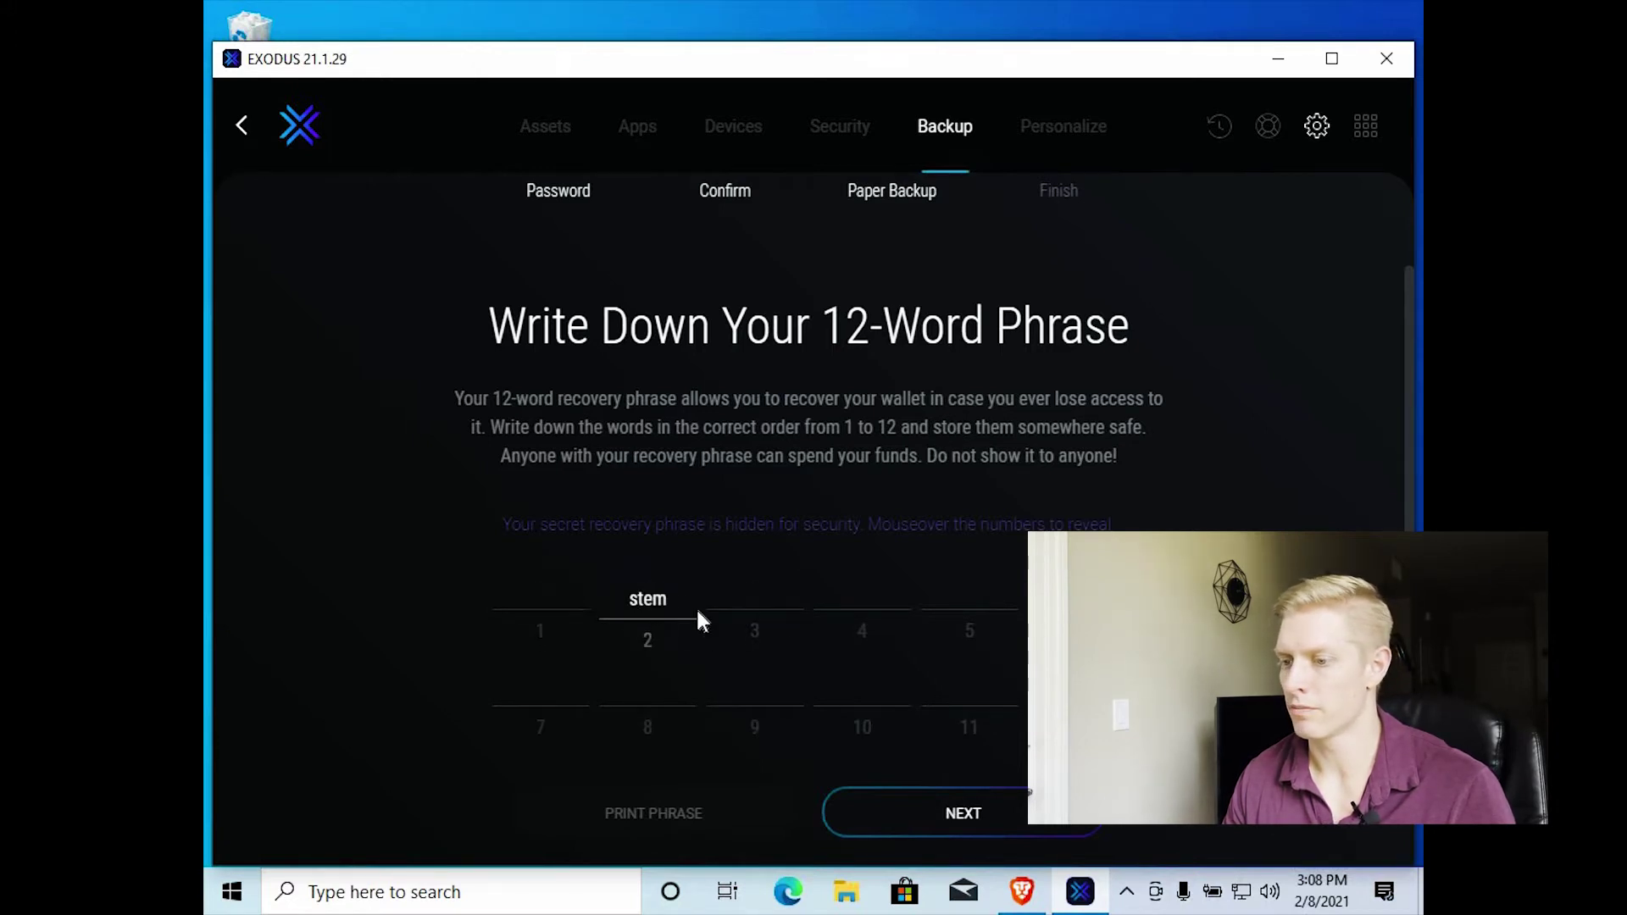
pyautogui.moveTo(868, 619)
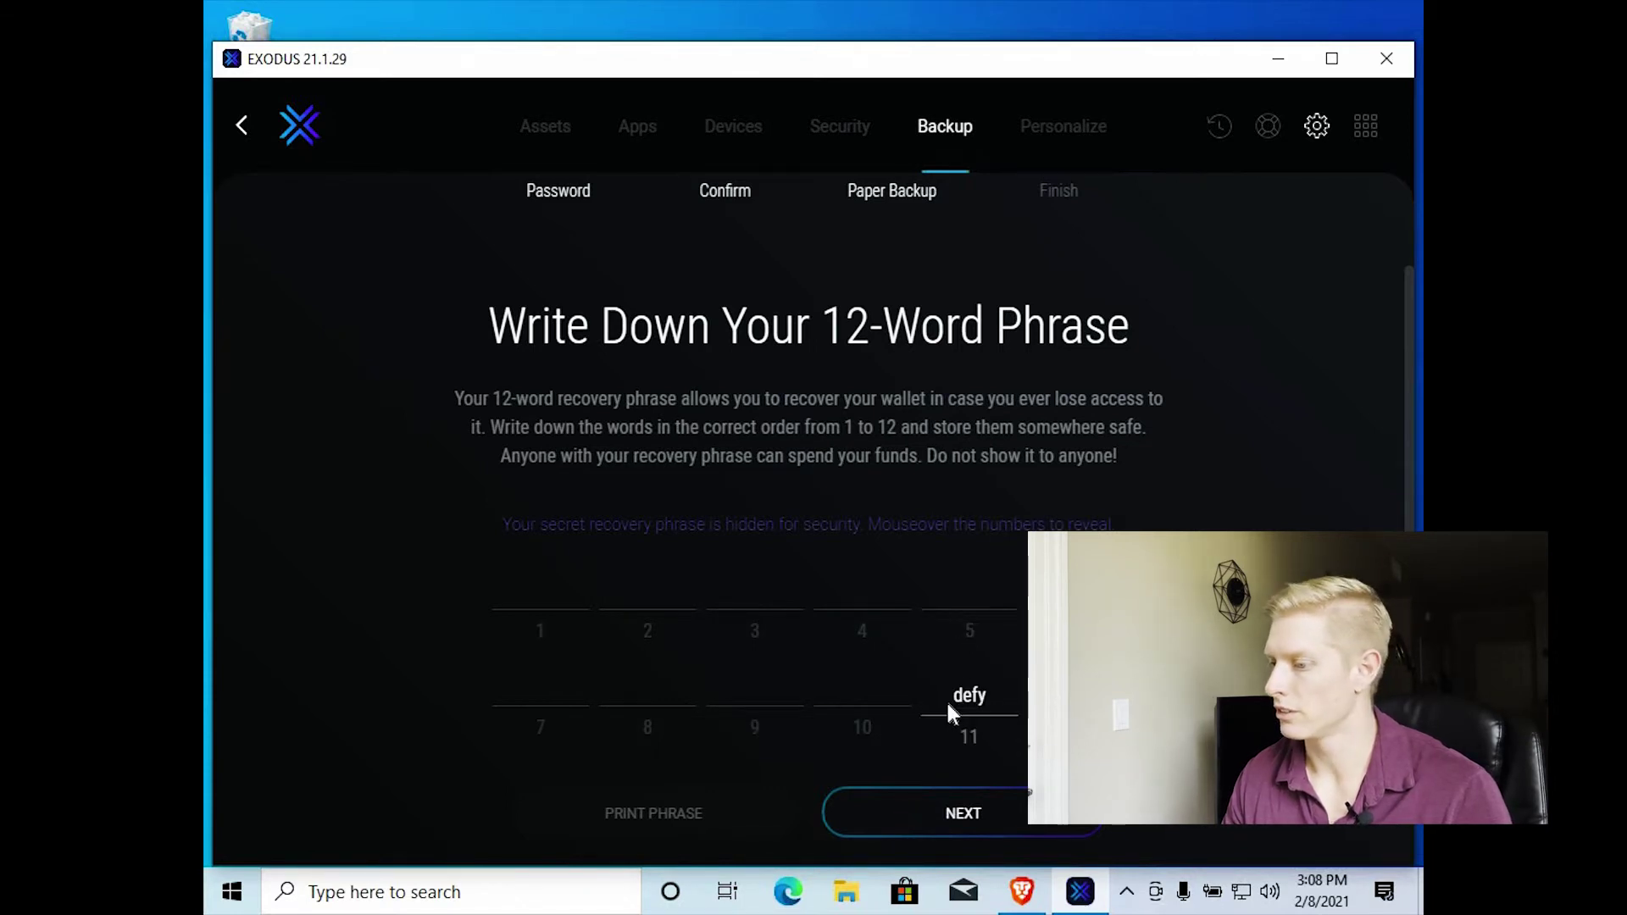
pyautogui.moveTo(617, 710)
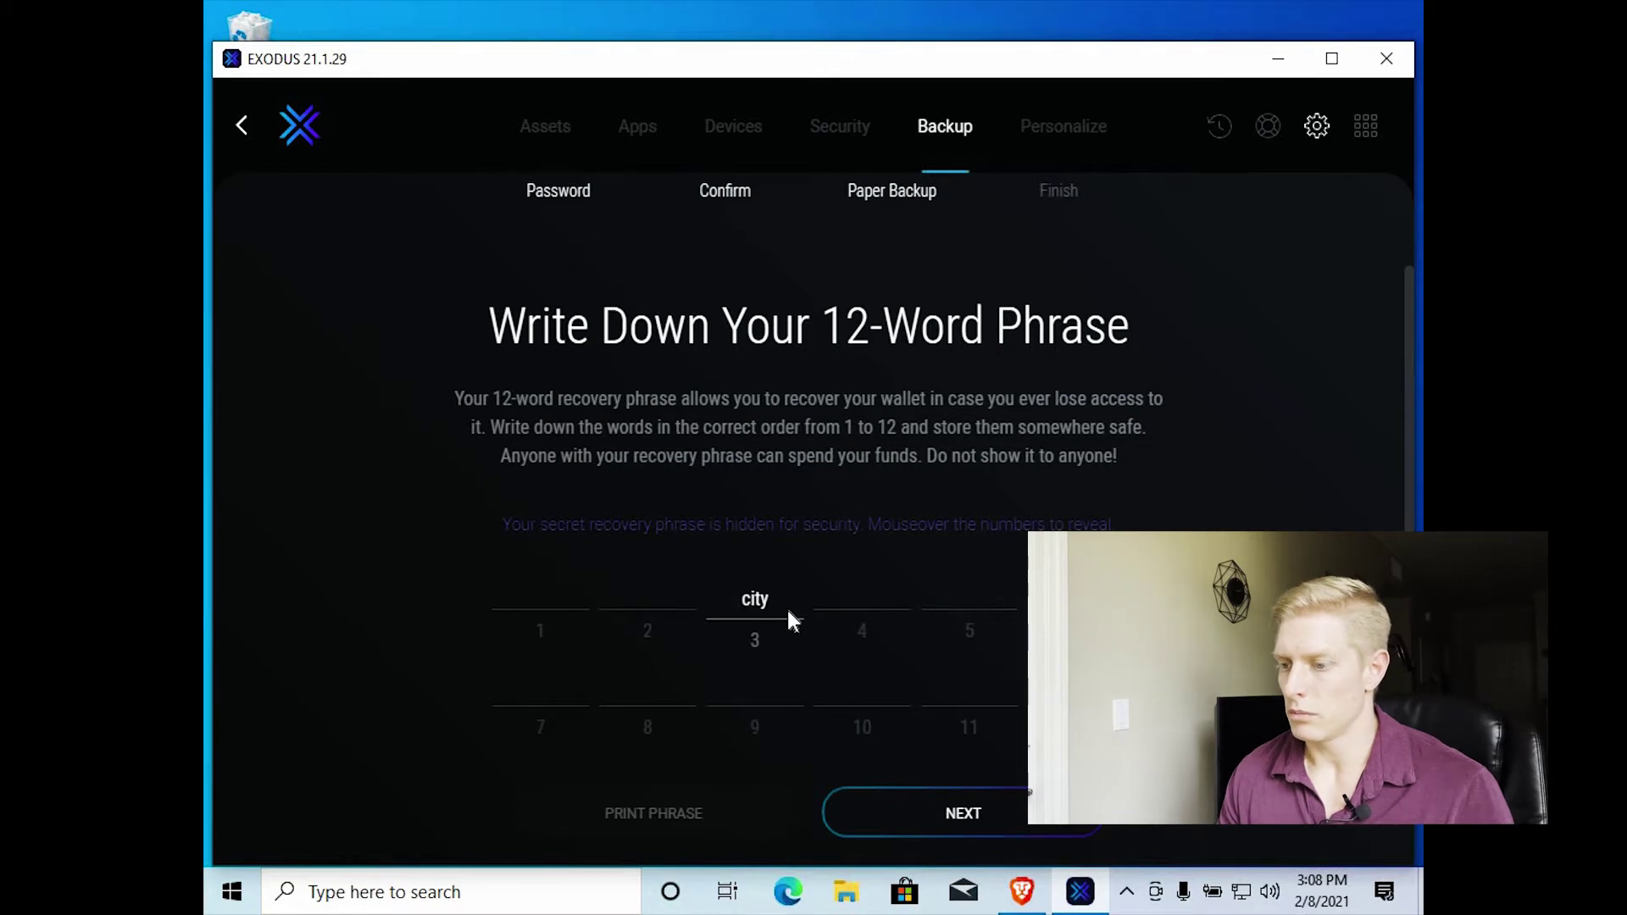
pyautogui.moveTo(986, 618)
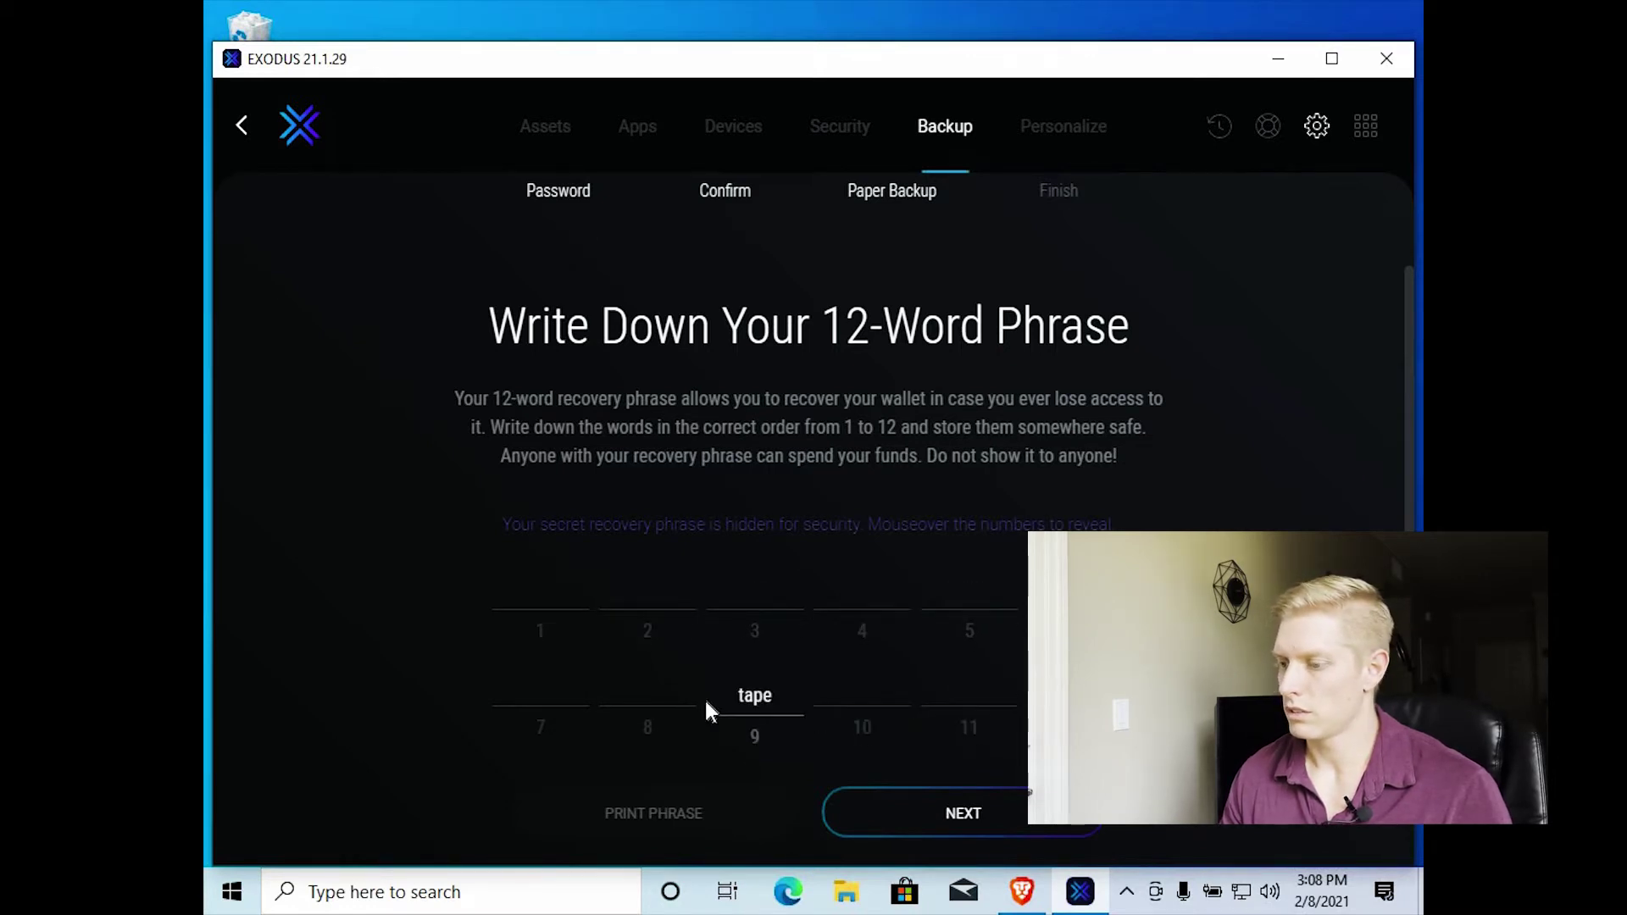
pyautogui.click(968, 809)
pyautogui.click(932, 645)
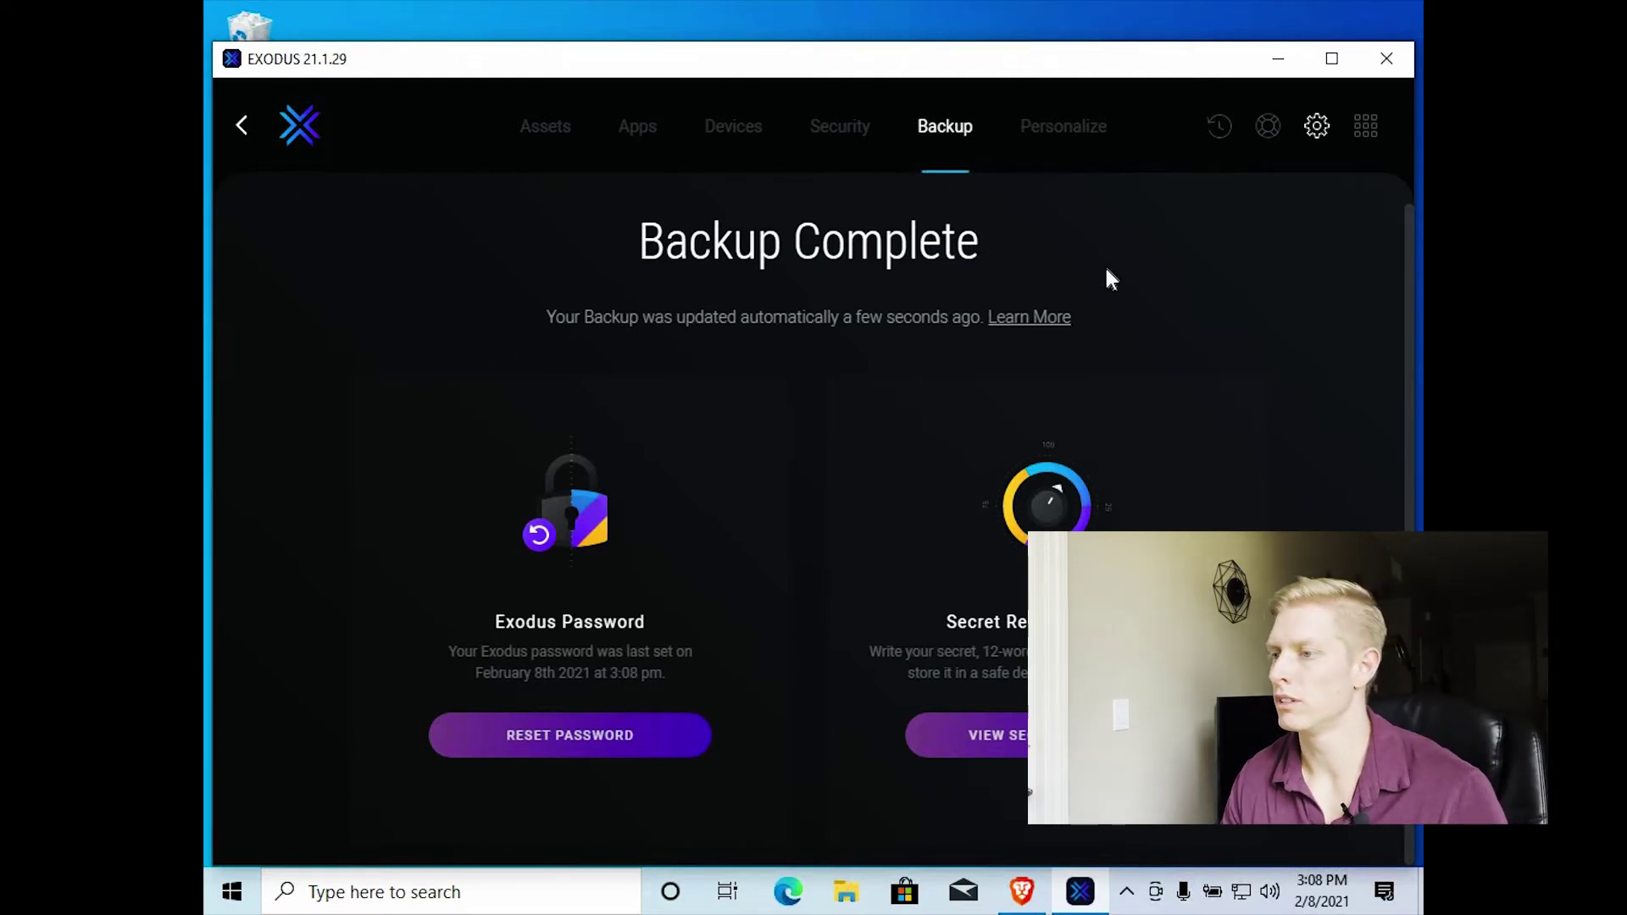
# Copy the Bitcoin receiving address from Exodus's Wallet Receive view, then minimise Exodus.
pyautogui.click(312, 136)
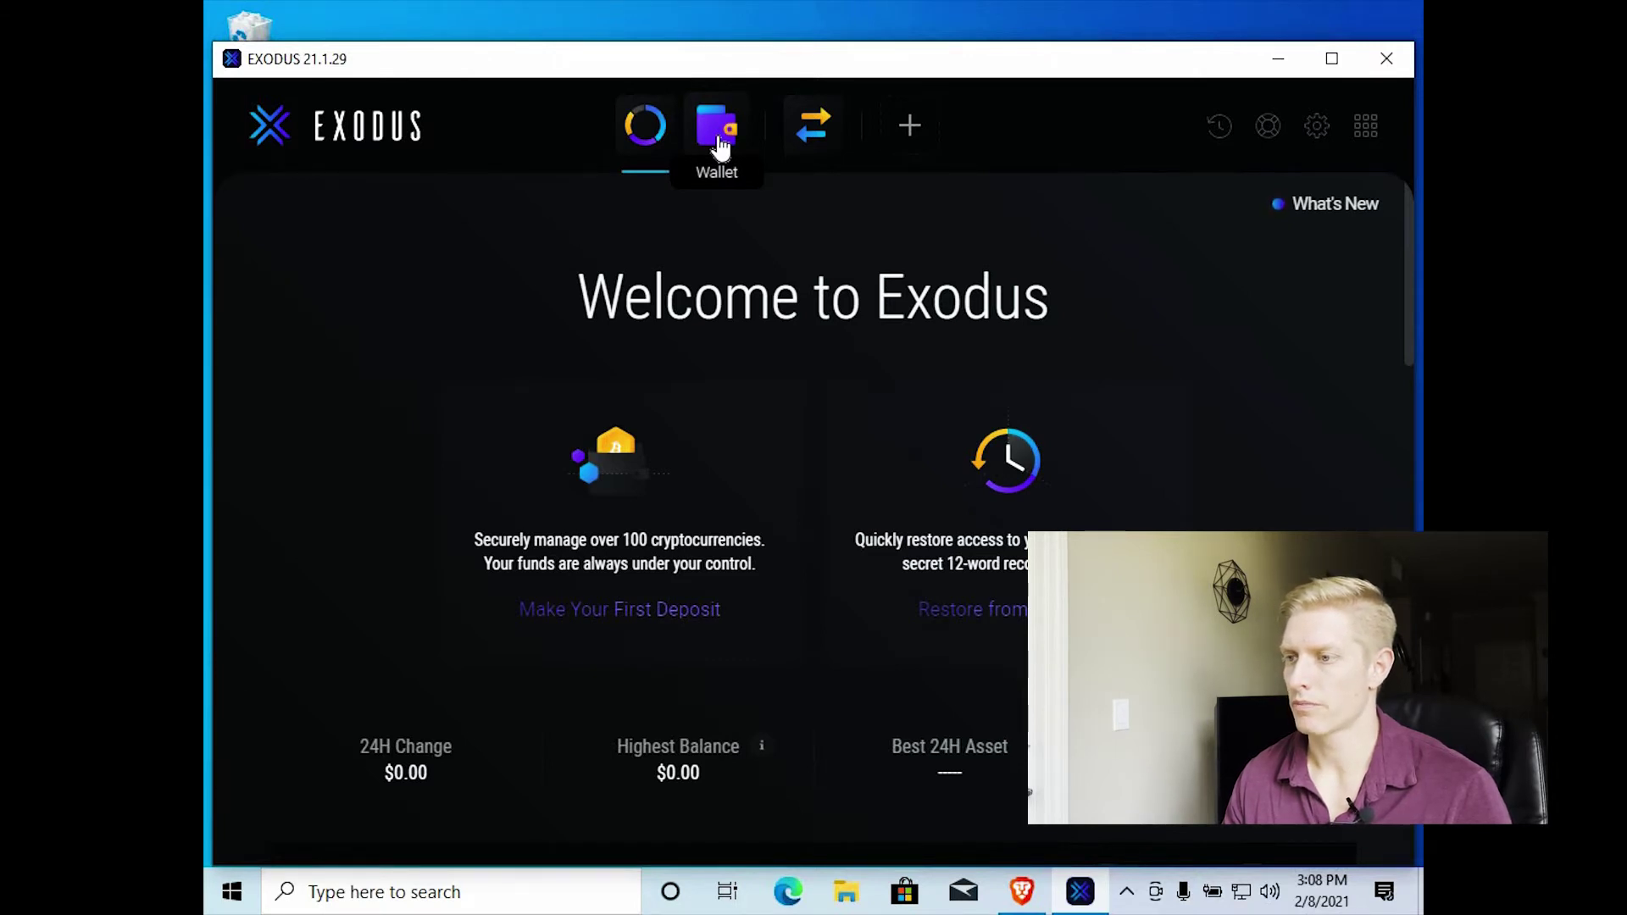
pyautogui.click(718, 146)
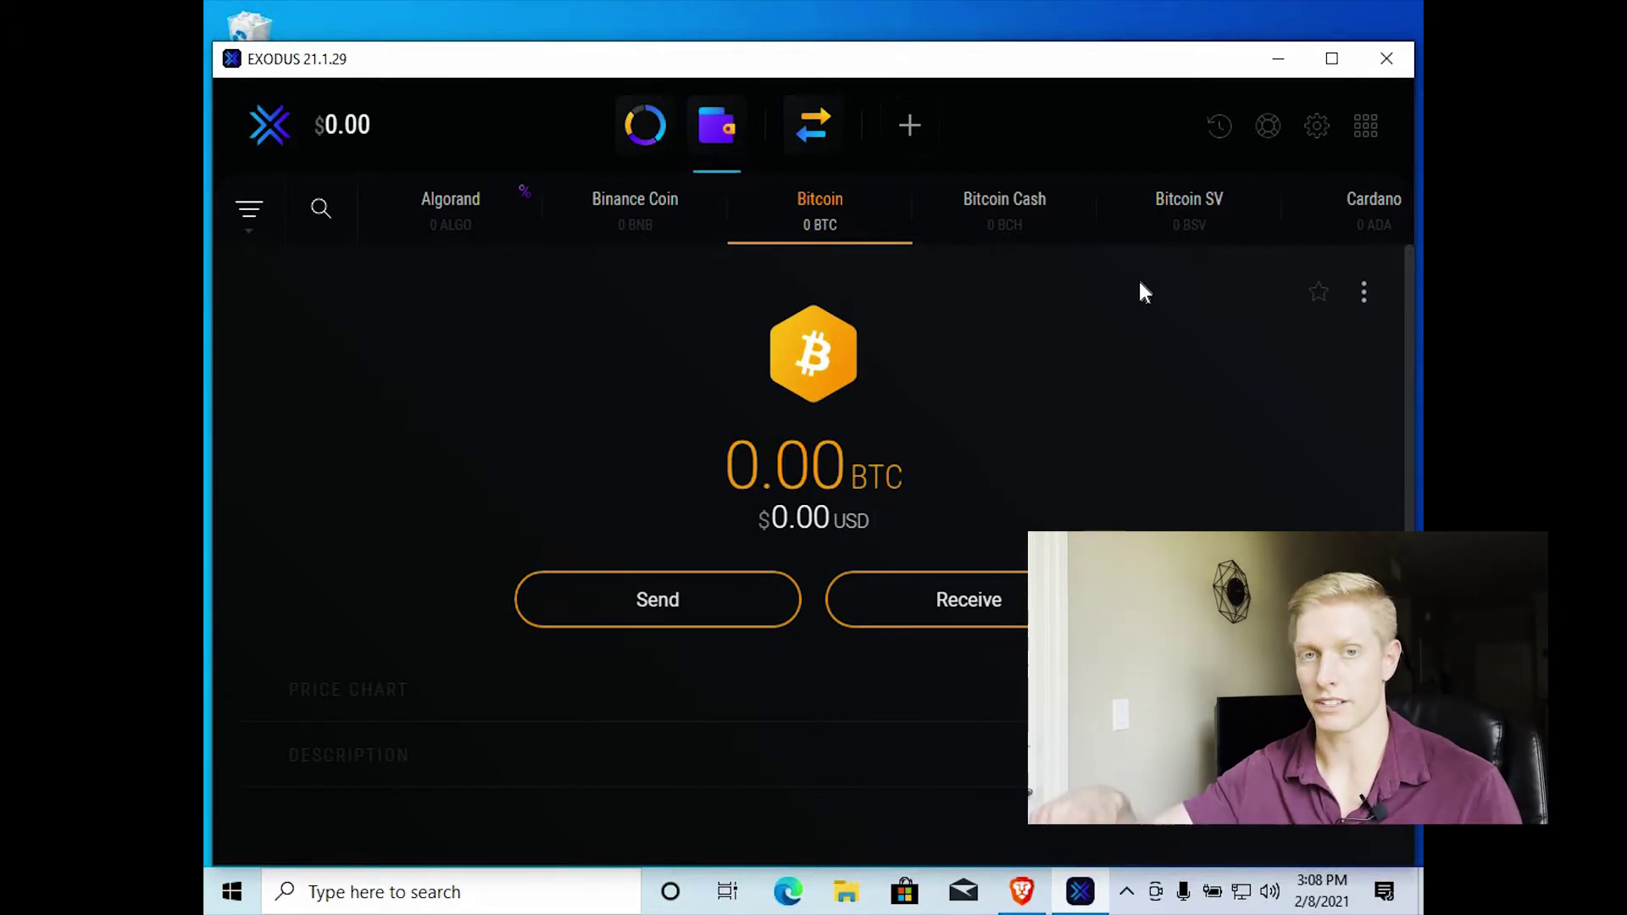
pyautogui.click(969, 606)
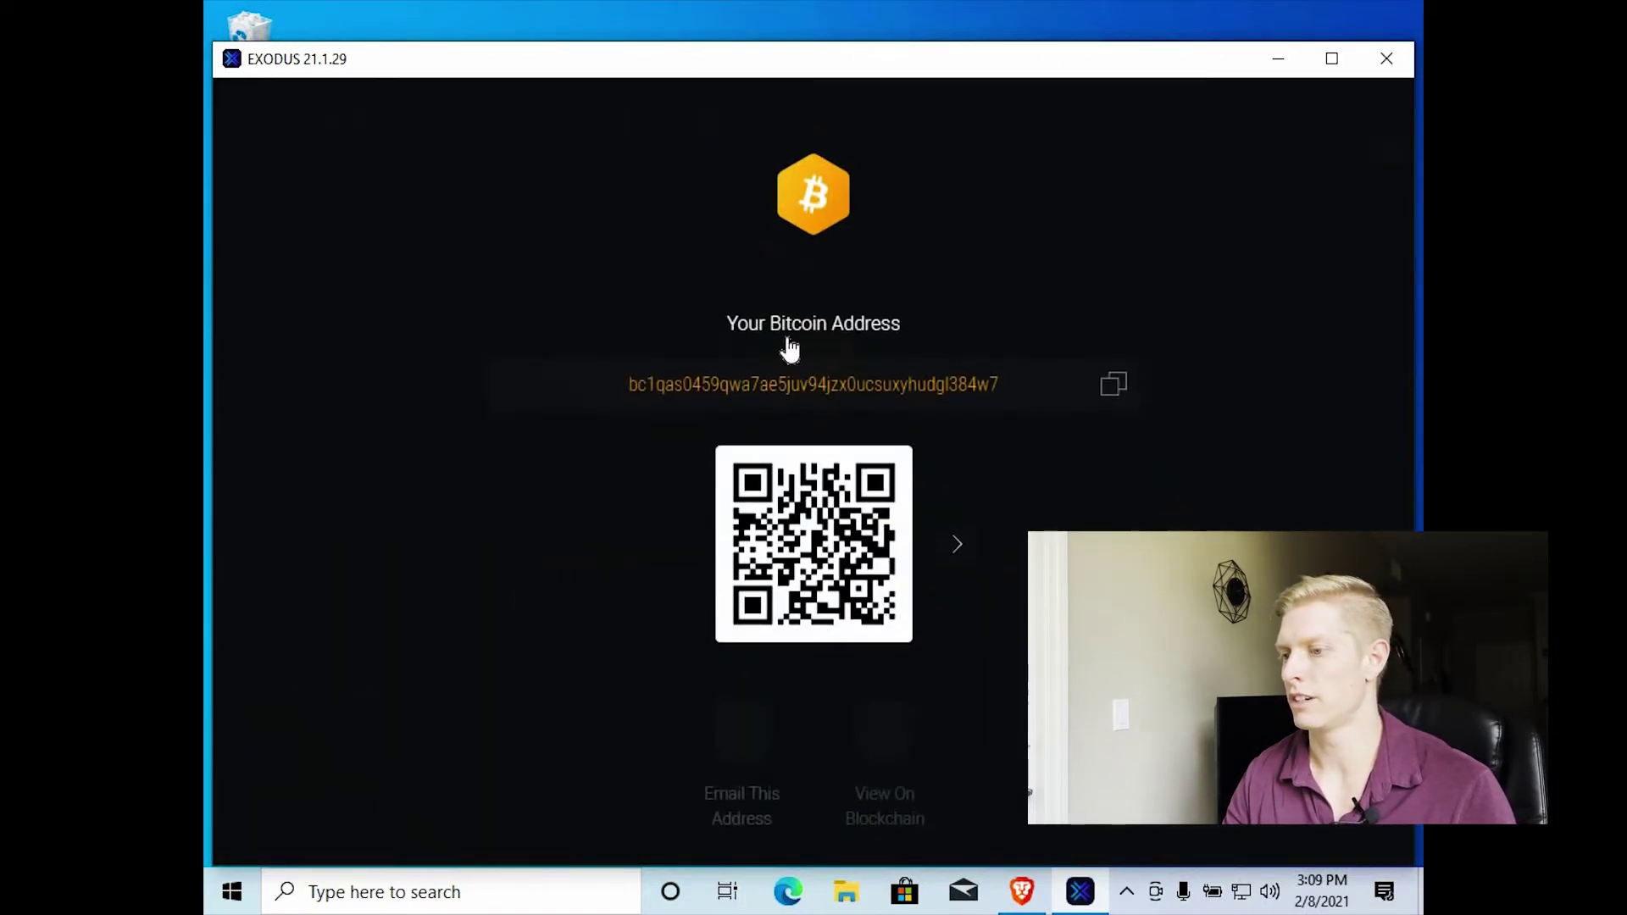
pyautogui.click(1113, 391)
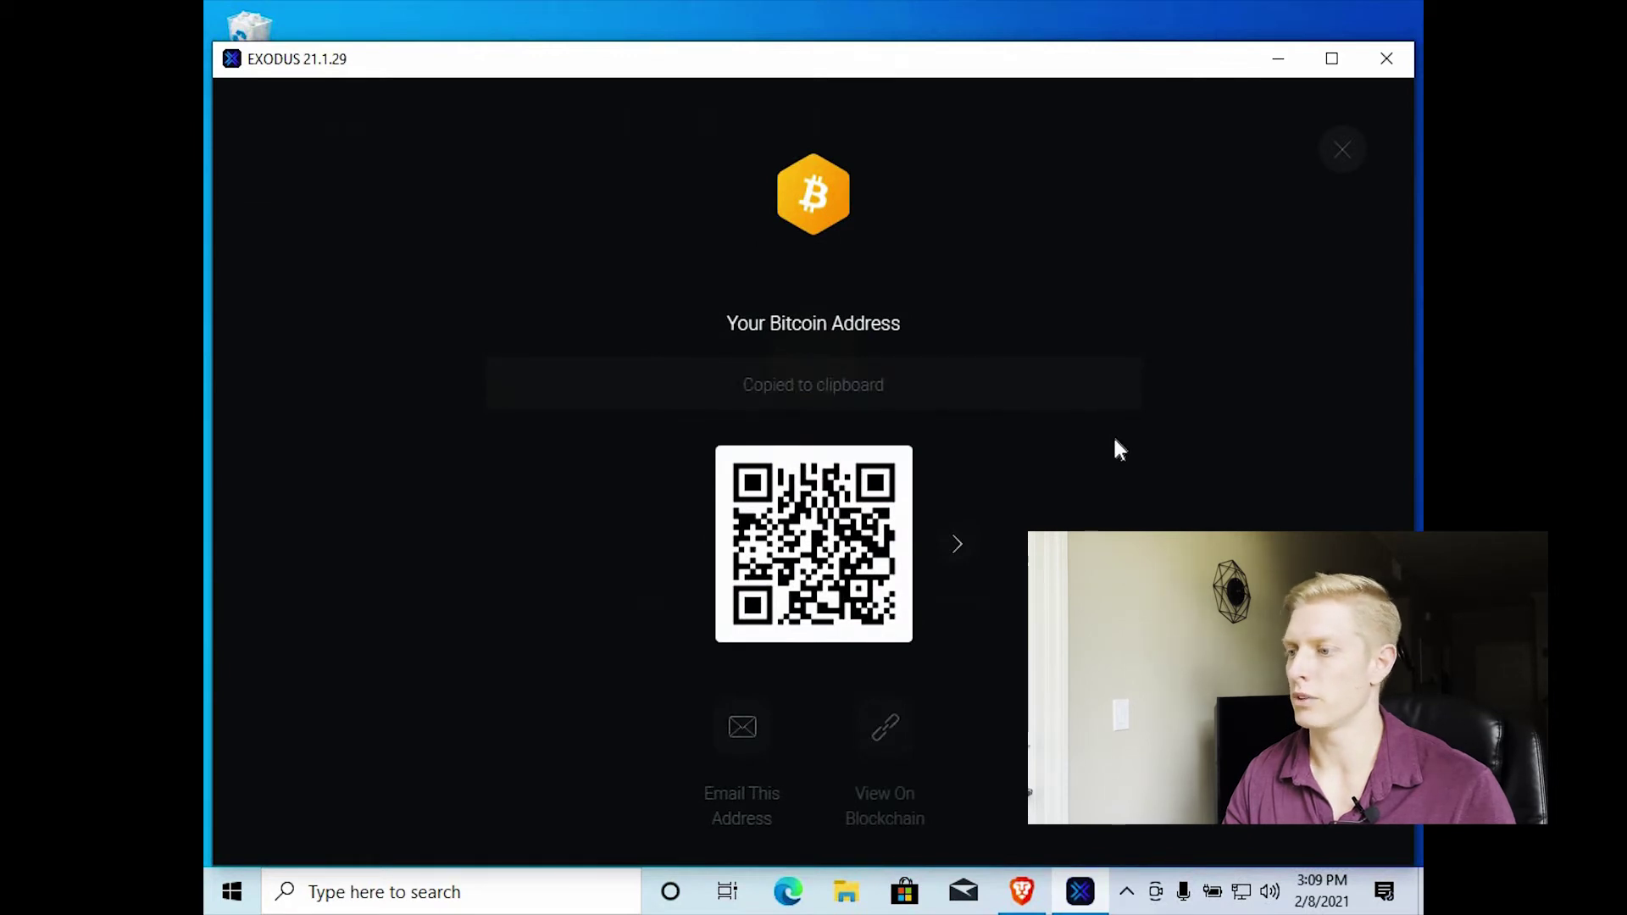
pyautogui.click(1276, 61)
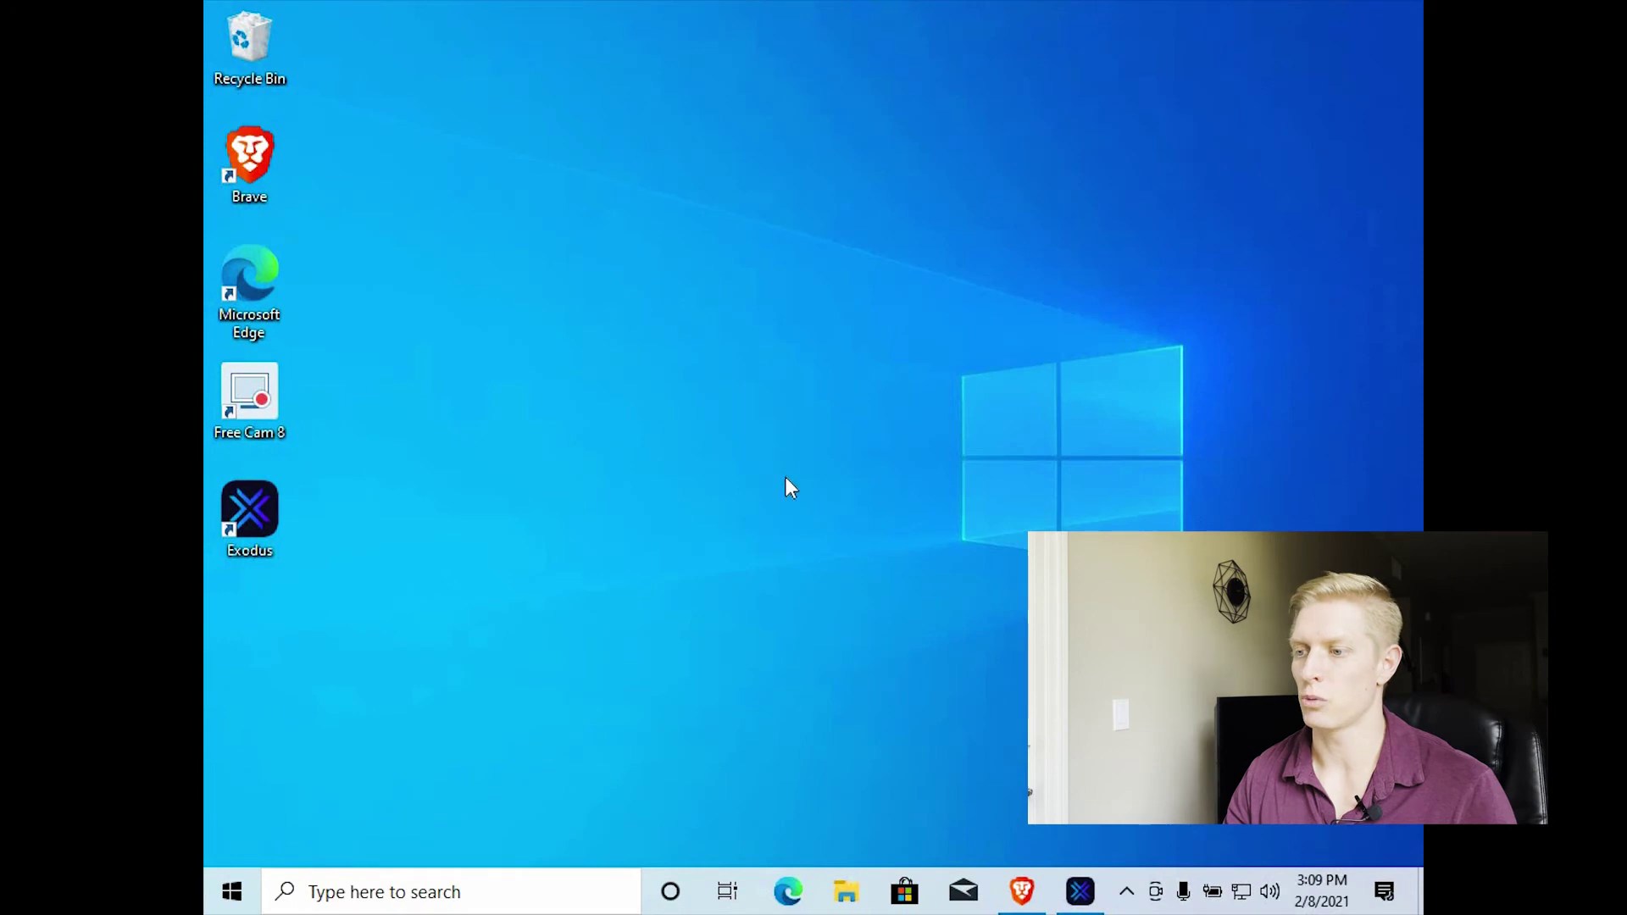
# Search Google for 'coinbase' in Brave and open the coinbase.com/signin page.
pyautogui.click(1021, 892)
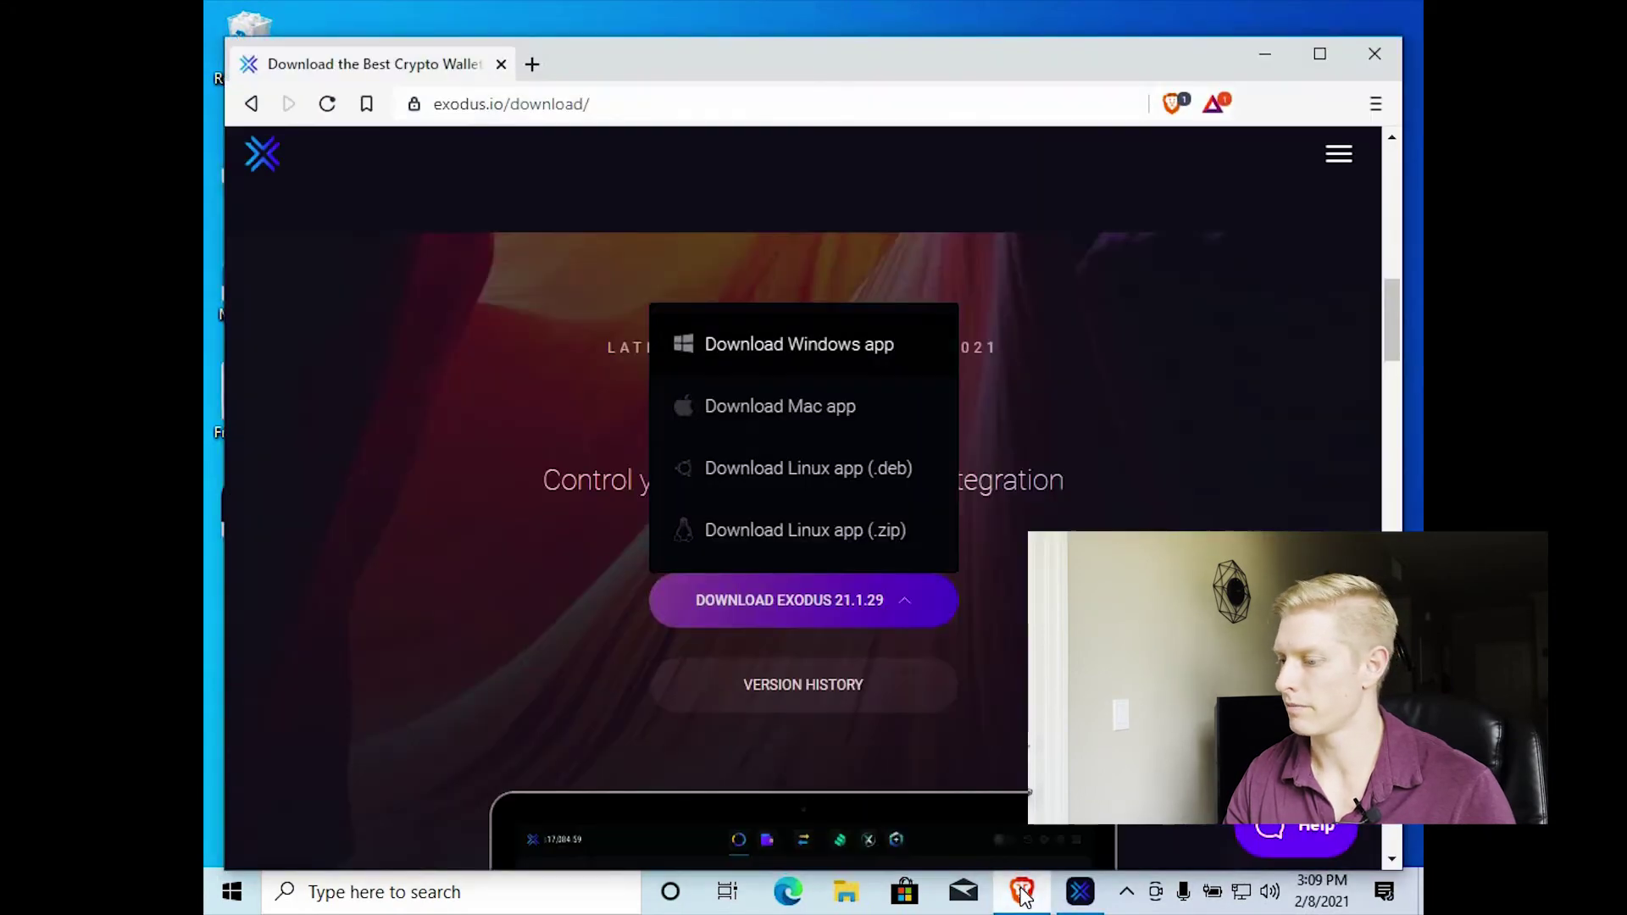
pyautogui.click(646, 105)
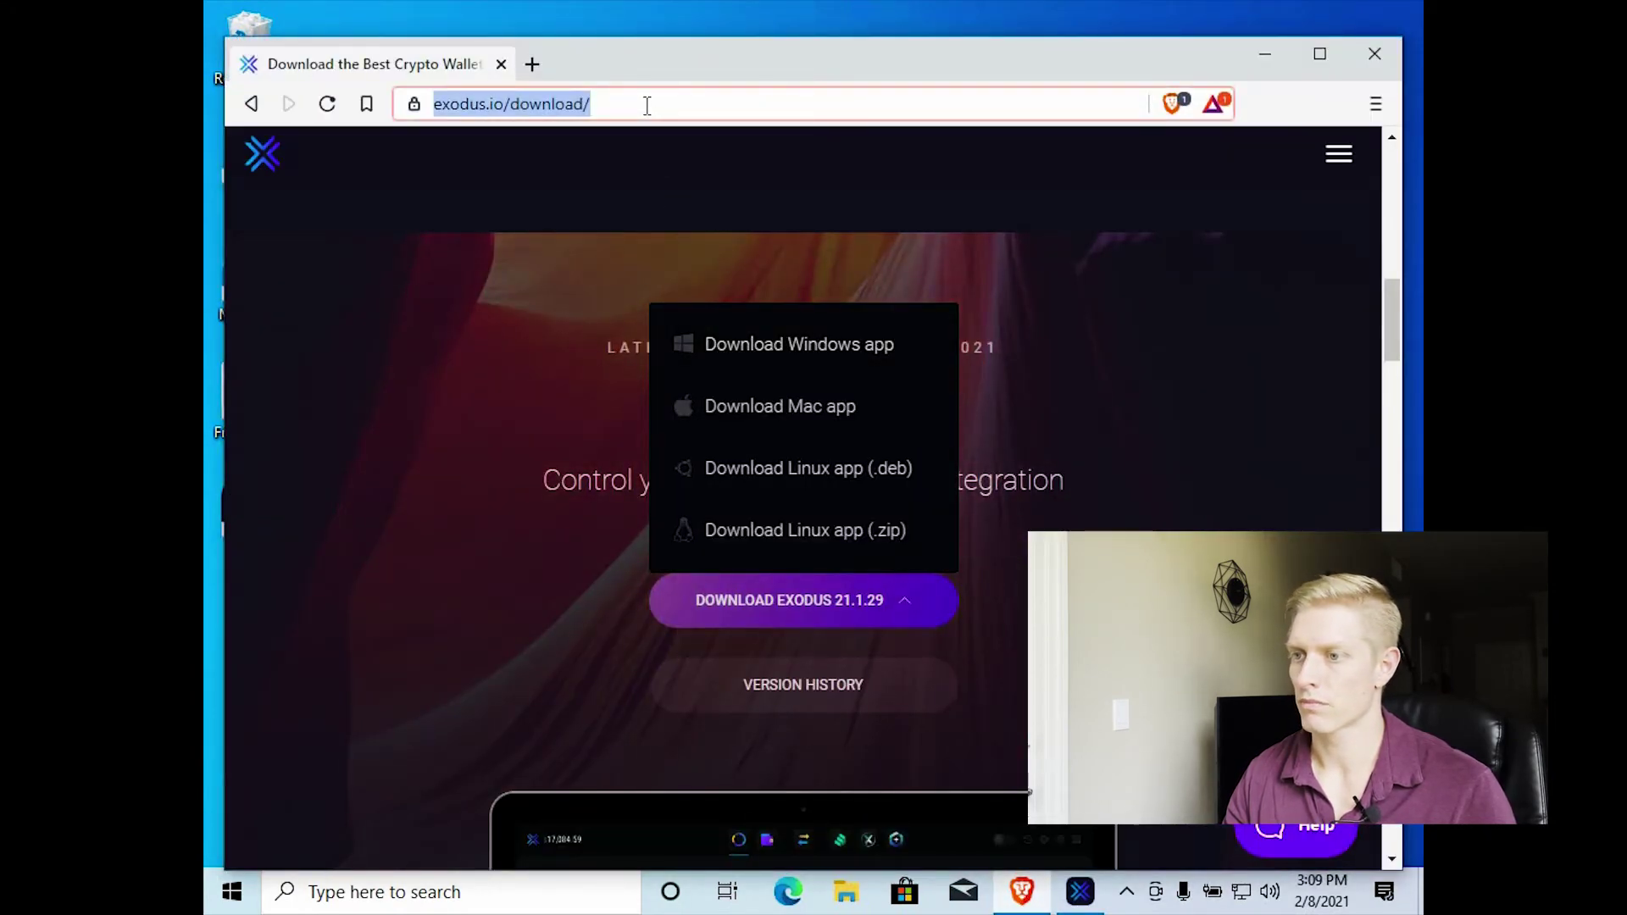
pyautogui.write('coinb')
pyautogui.press('Return')
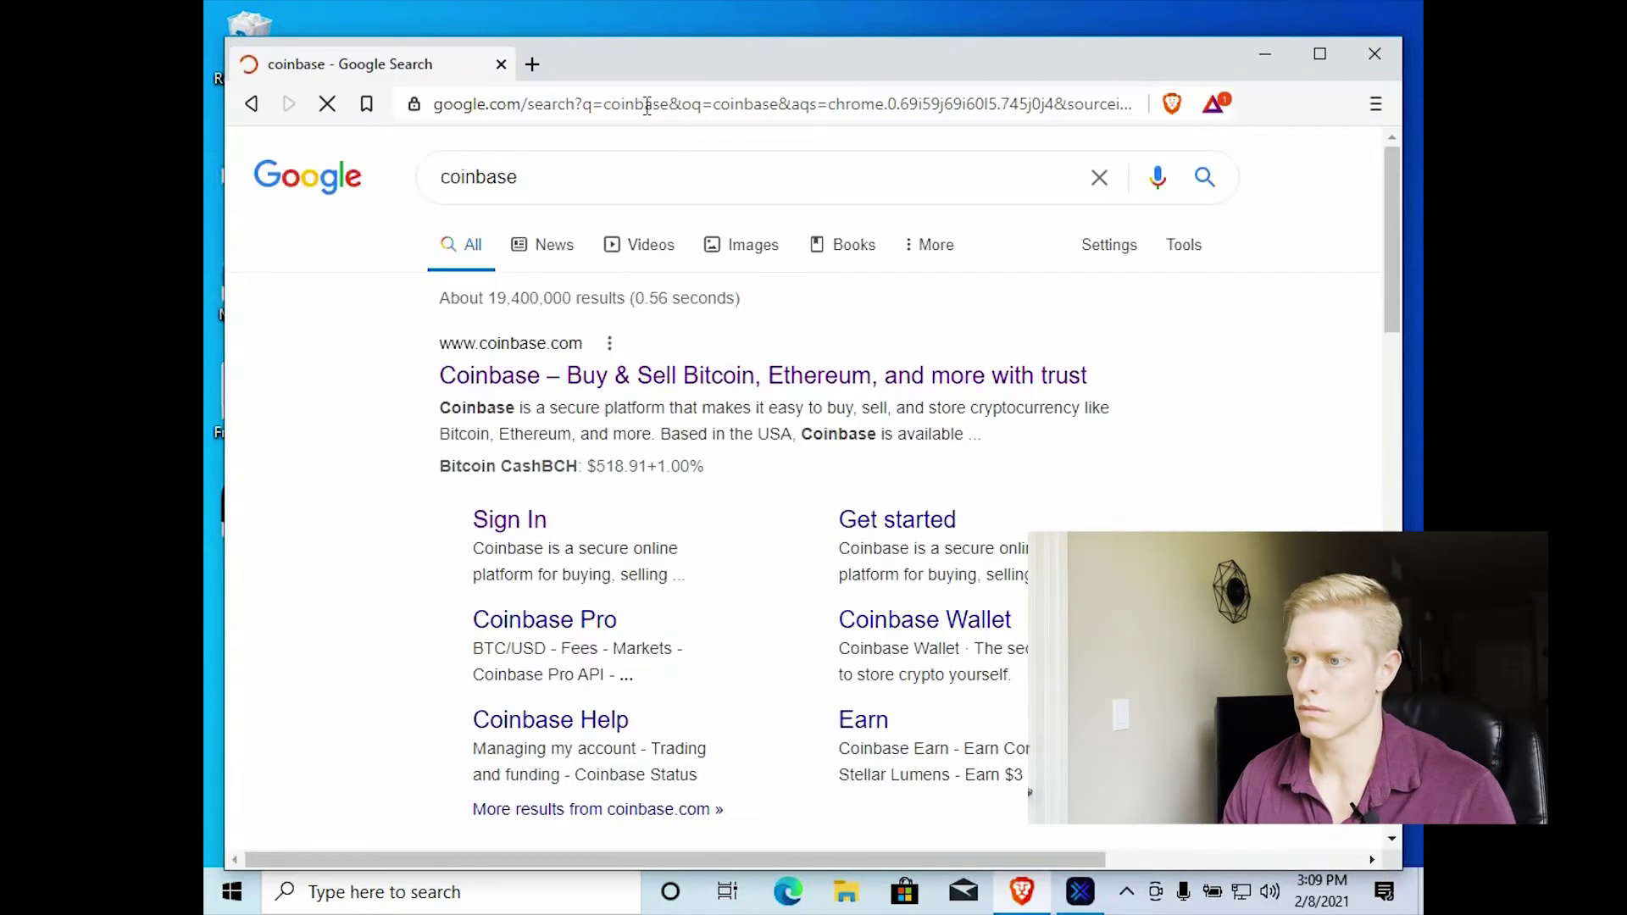
pyautogui.click(506, 530)
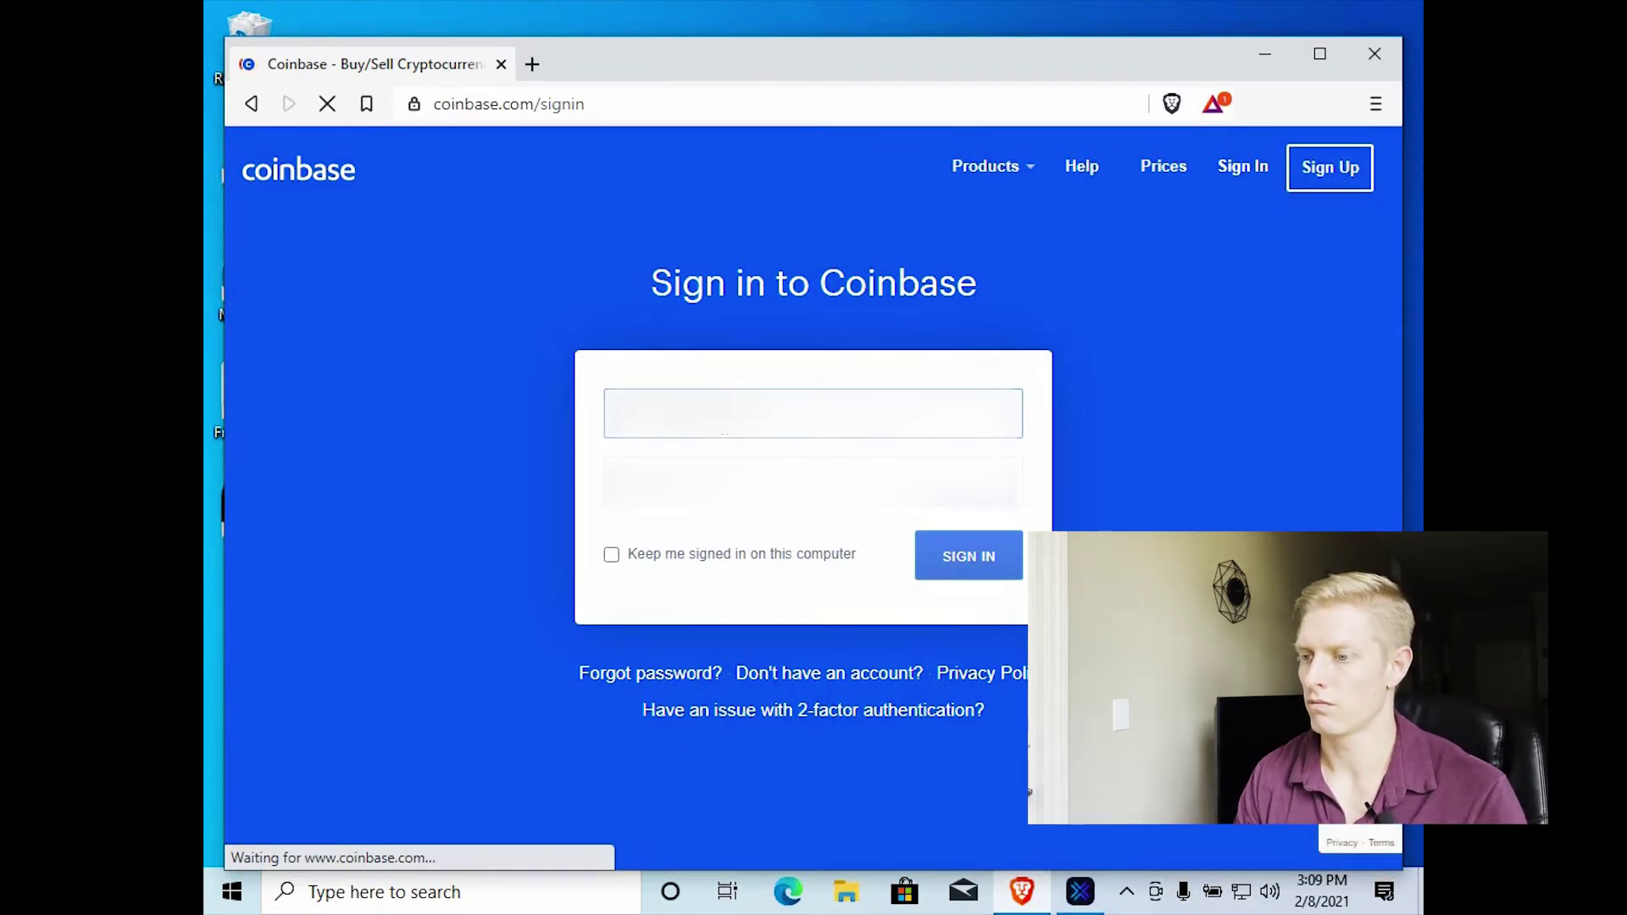
# Sign in to Coinbase with the pre-filled email and password.
pyautogui.click(813, 481)
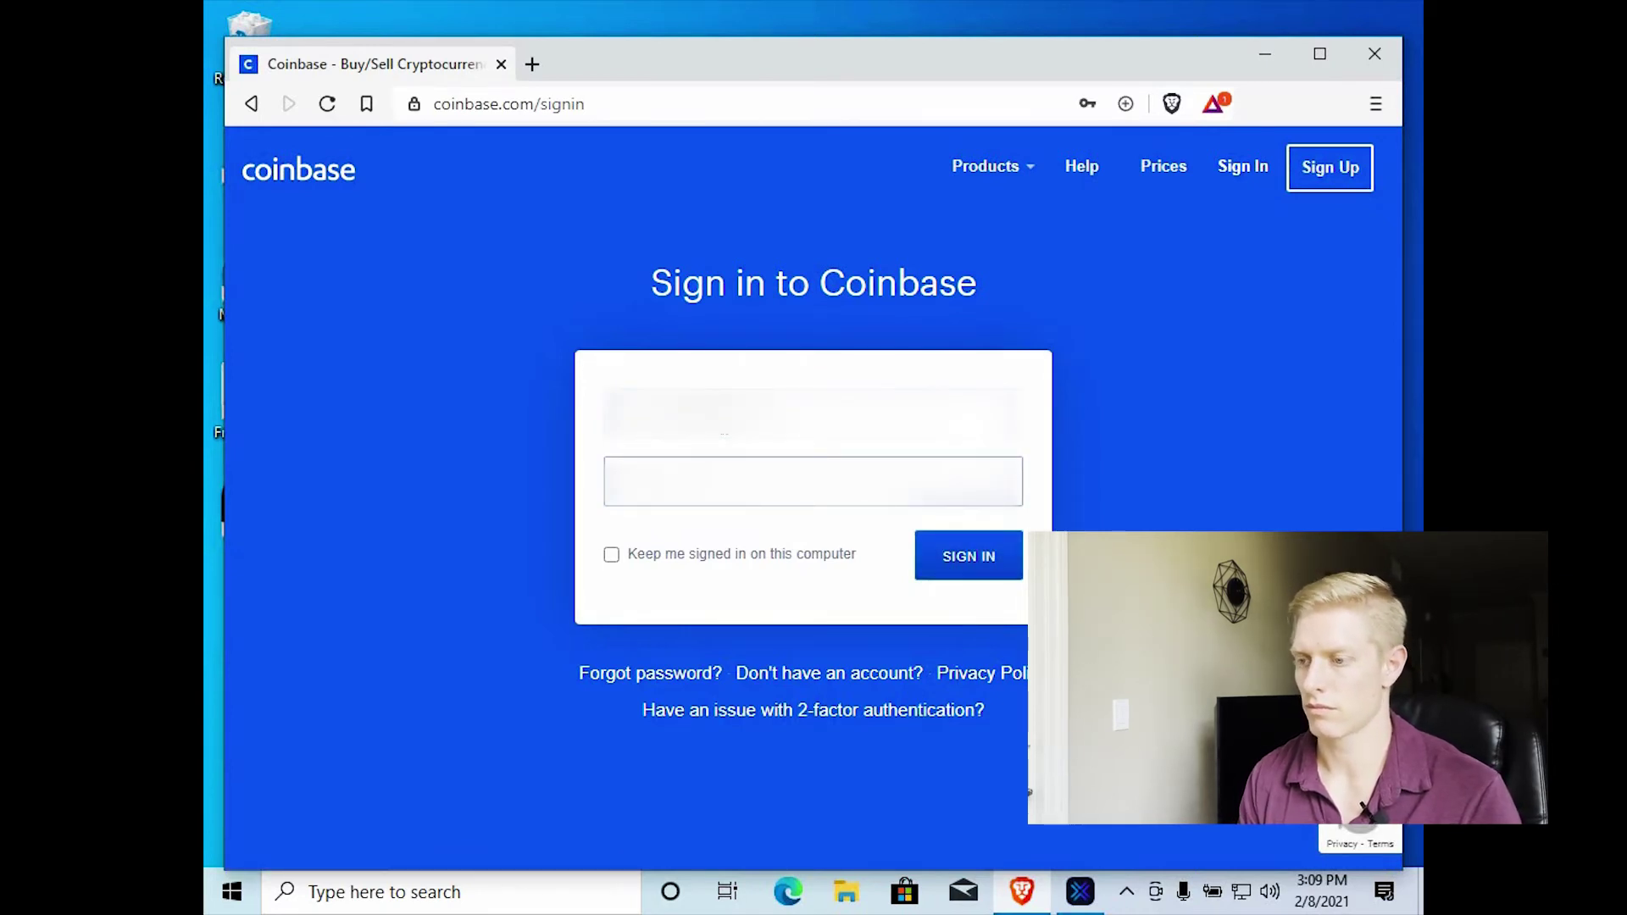
pyautogui.click(973, 557)
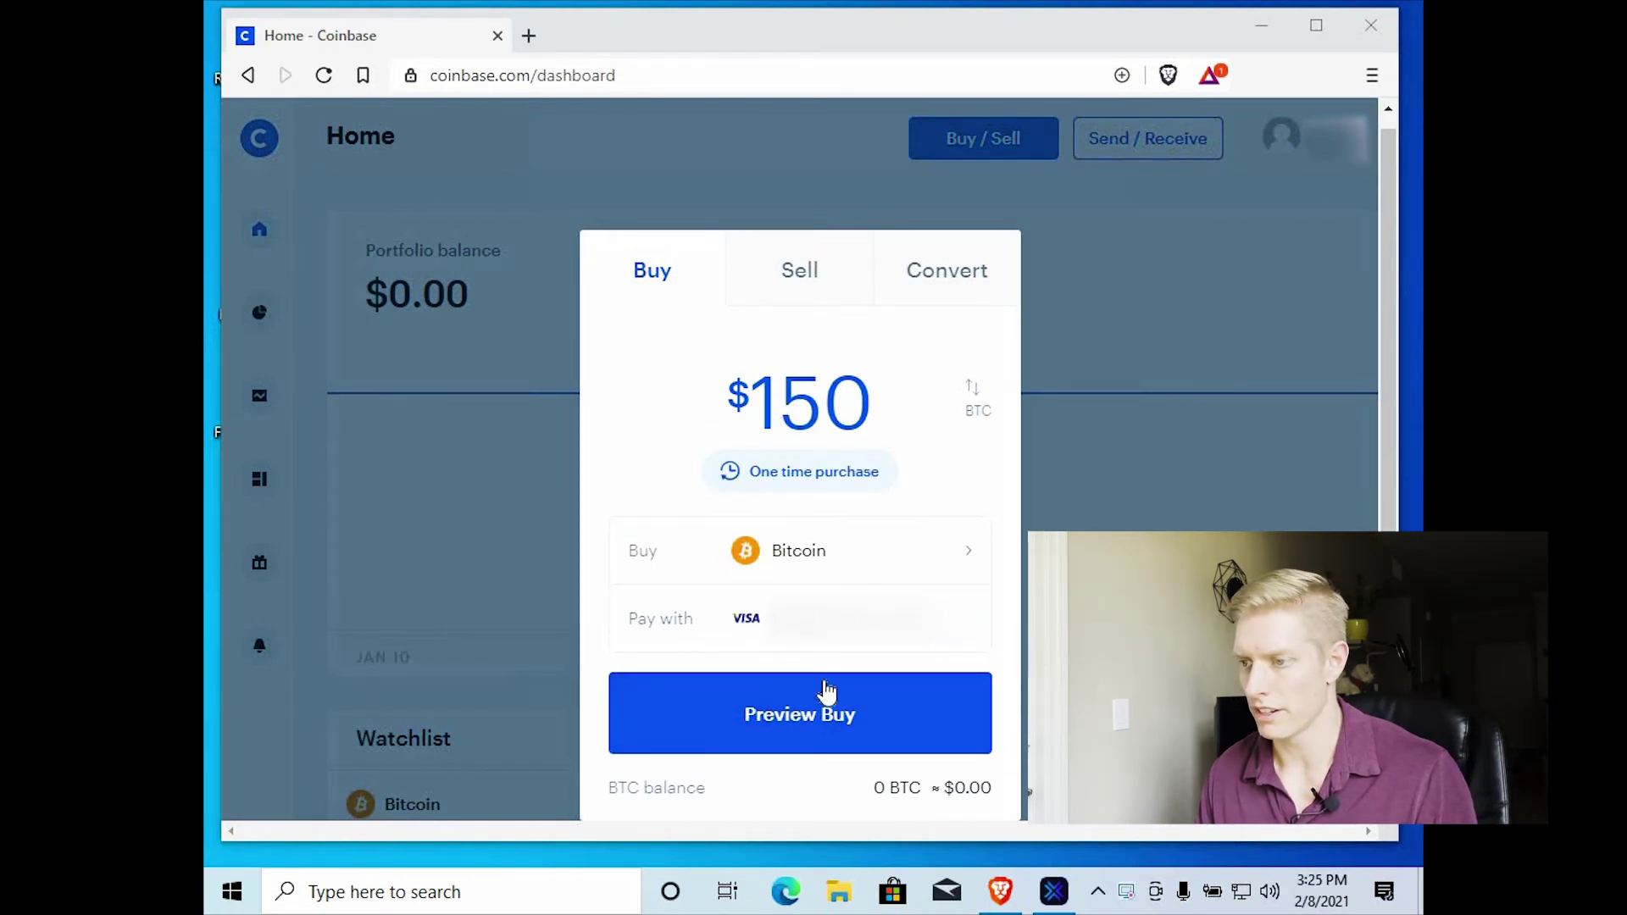
# Preview and place the $150 buy order for 0.00310381 BTC.
pyautogui.click(826, 718)
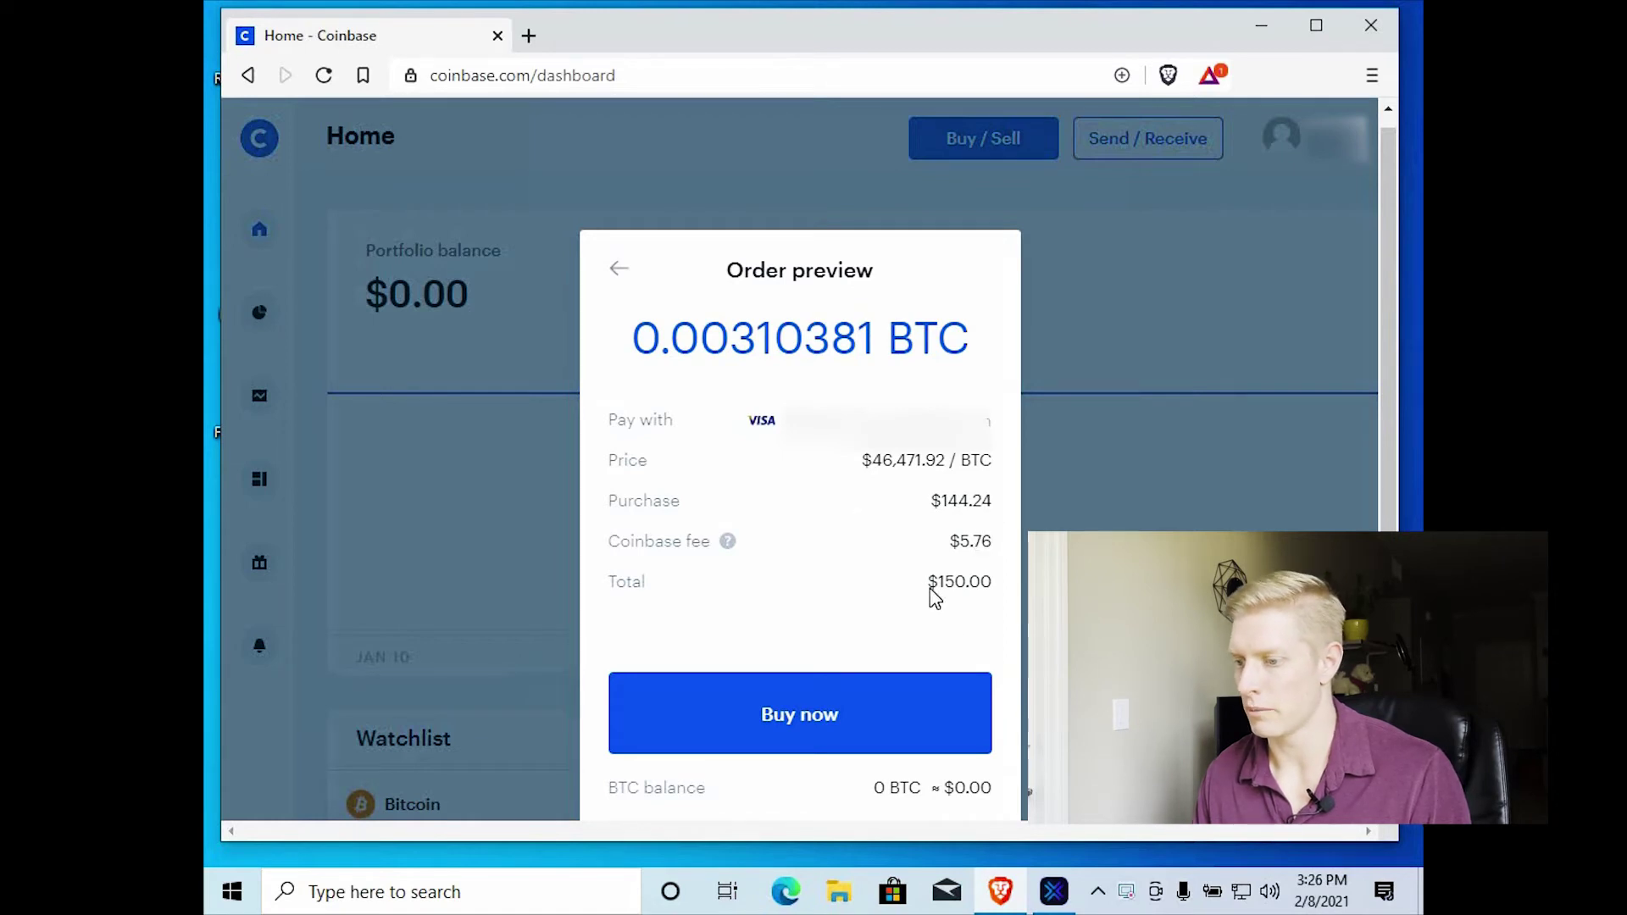
pyautogui.click(831, 720)
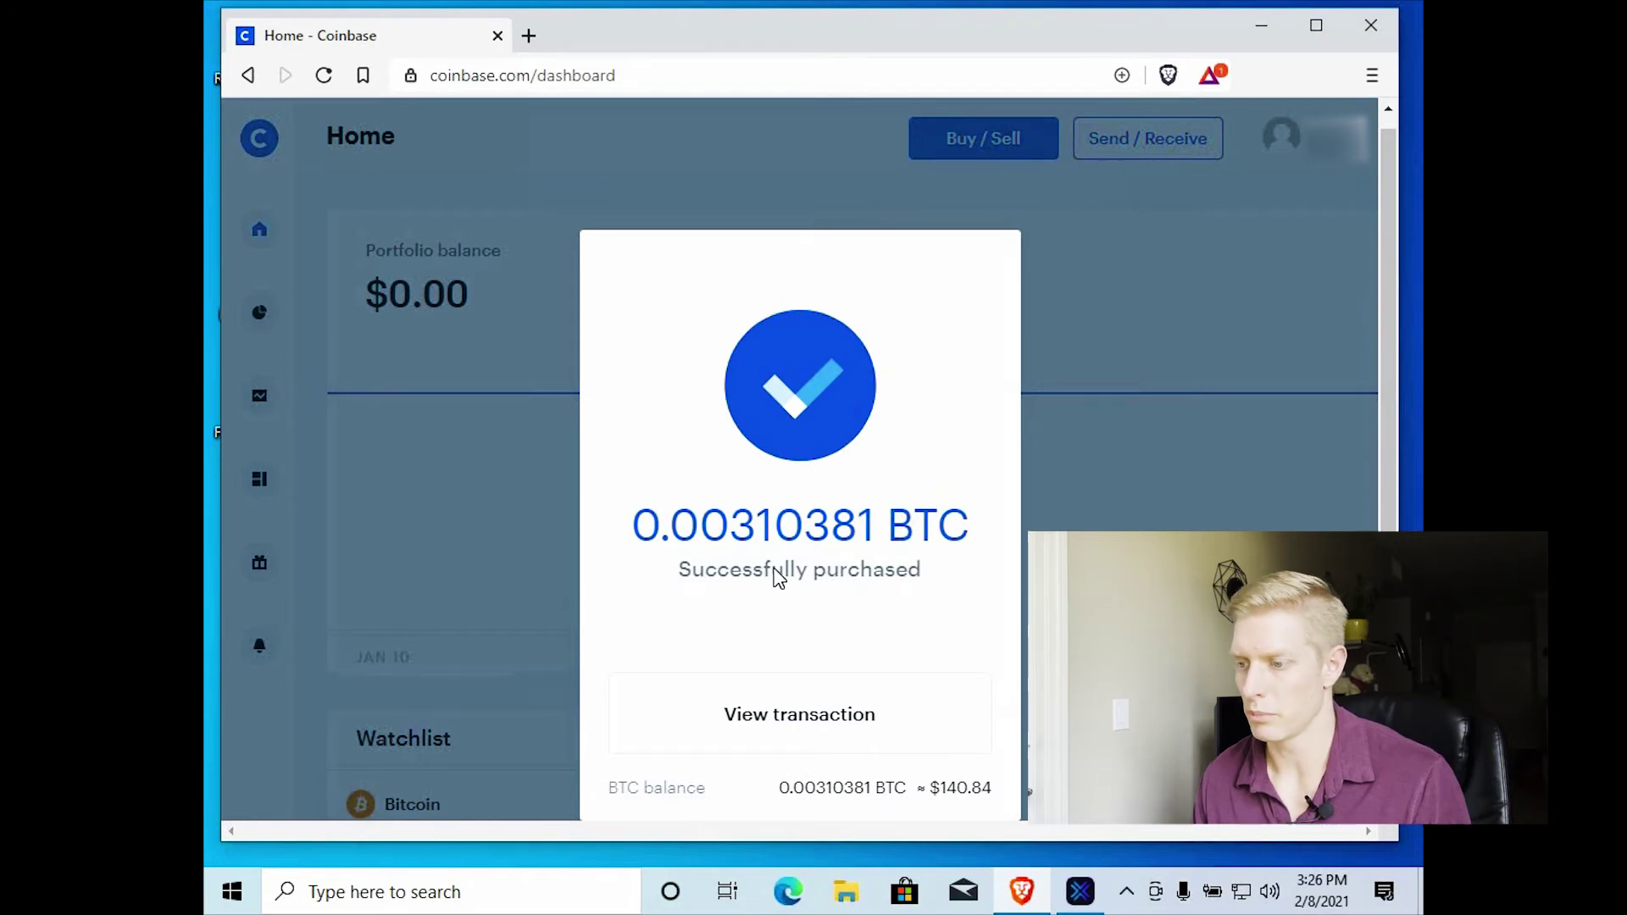
# Close the Bitcoin purchase success message.
pyautogui.click(1106, 449)
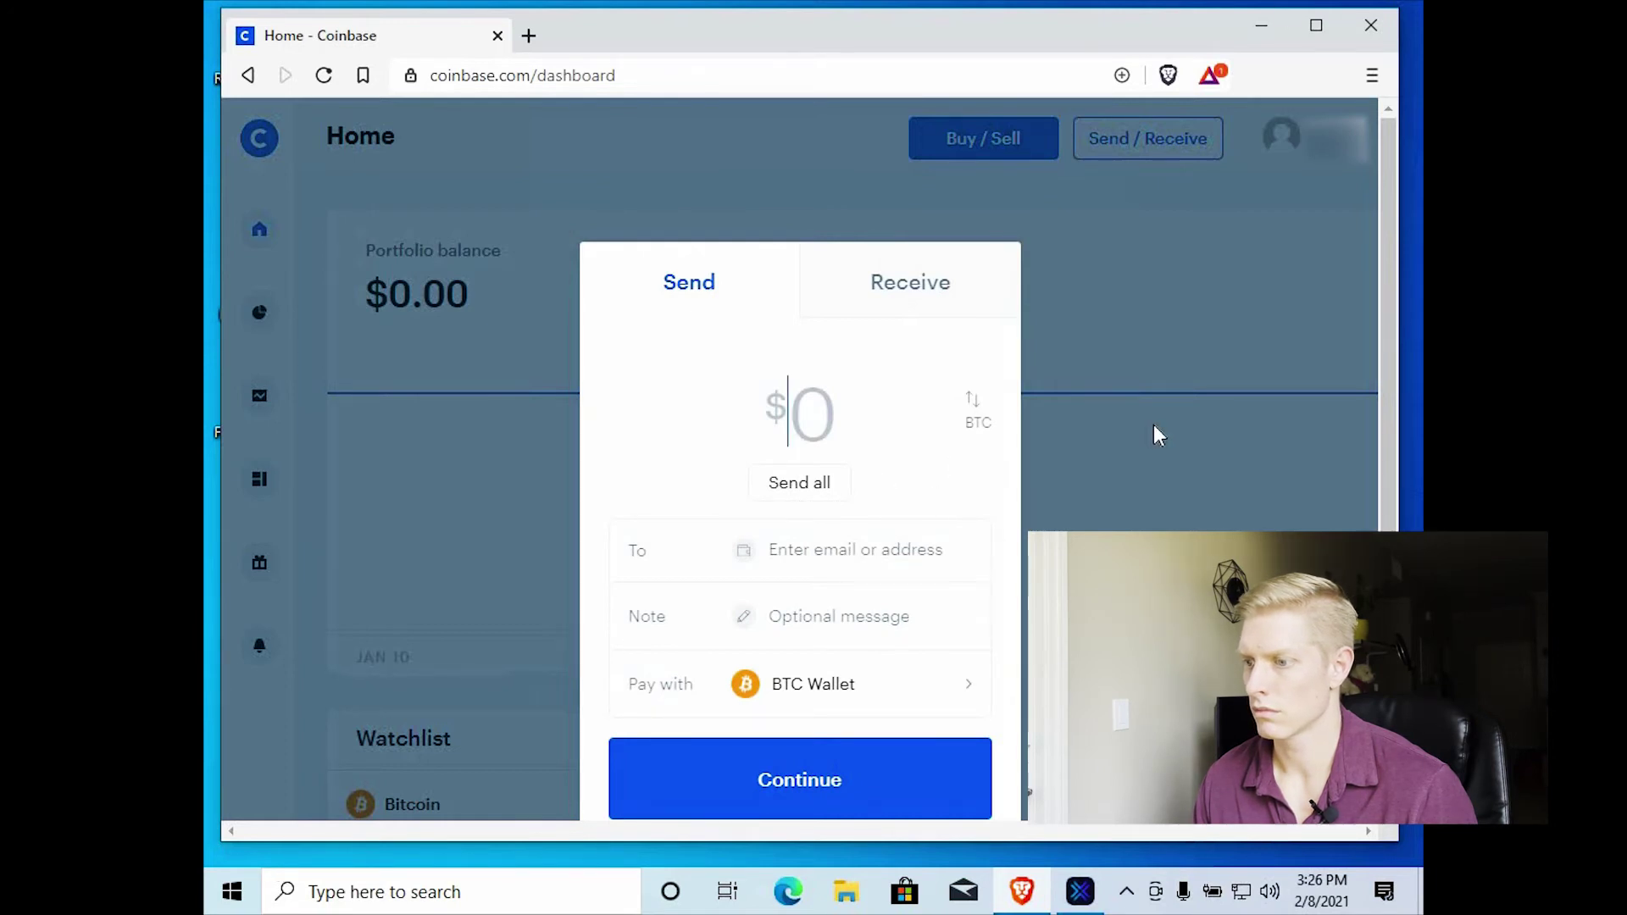
# Set the send amount to the full $143.69 BTC balance and bring Exodus forward.
pyautogui.scroll(-1, 798, 482)
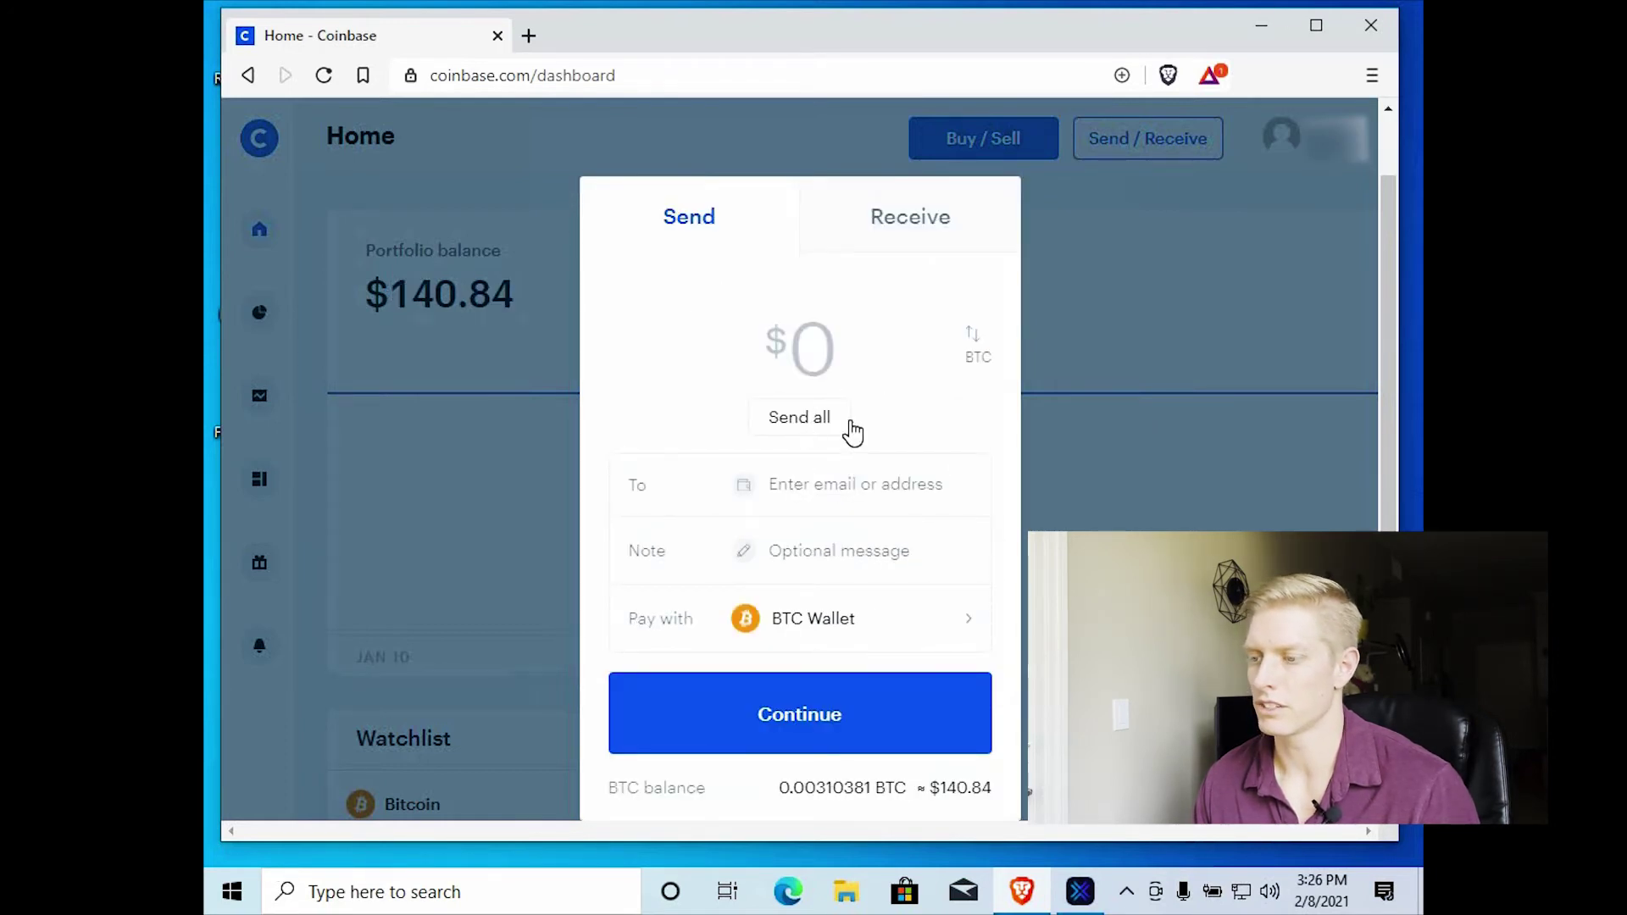
pyautogui.click(815, 421)
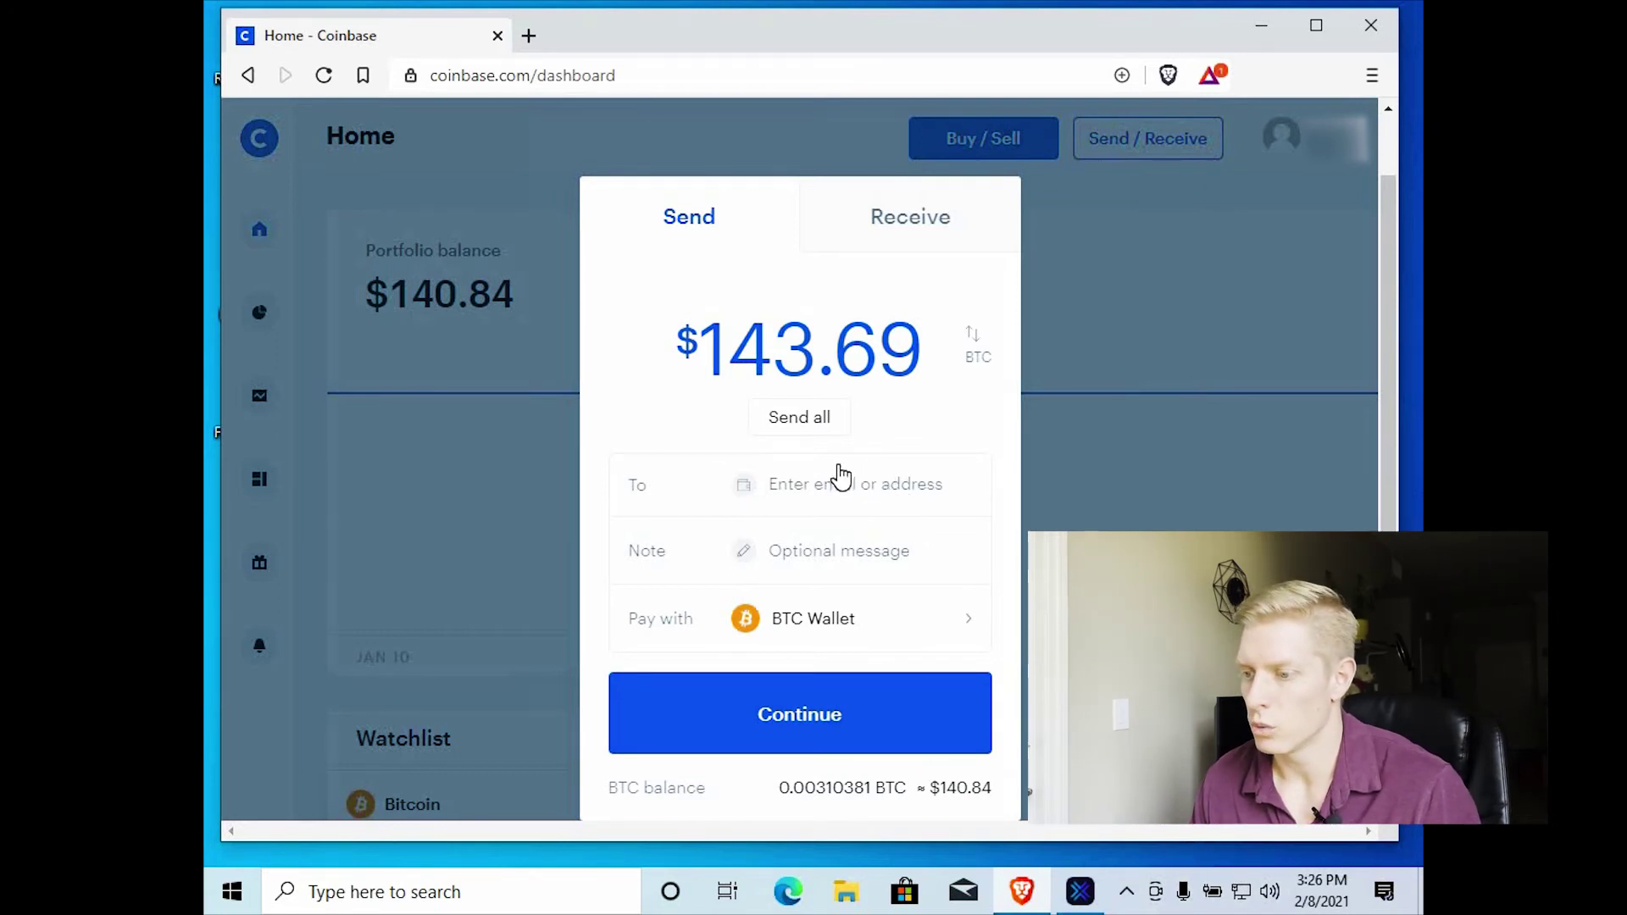
pyautogui.click(1076, 890)
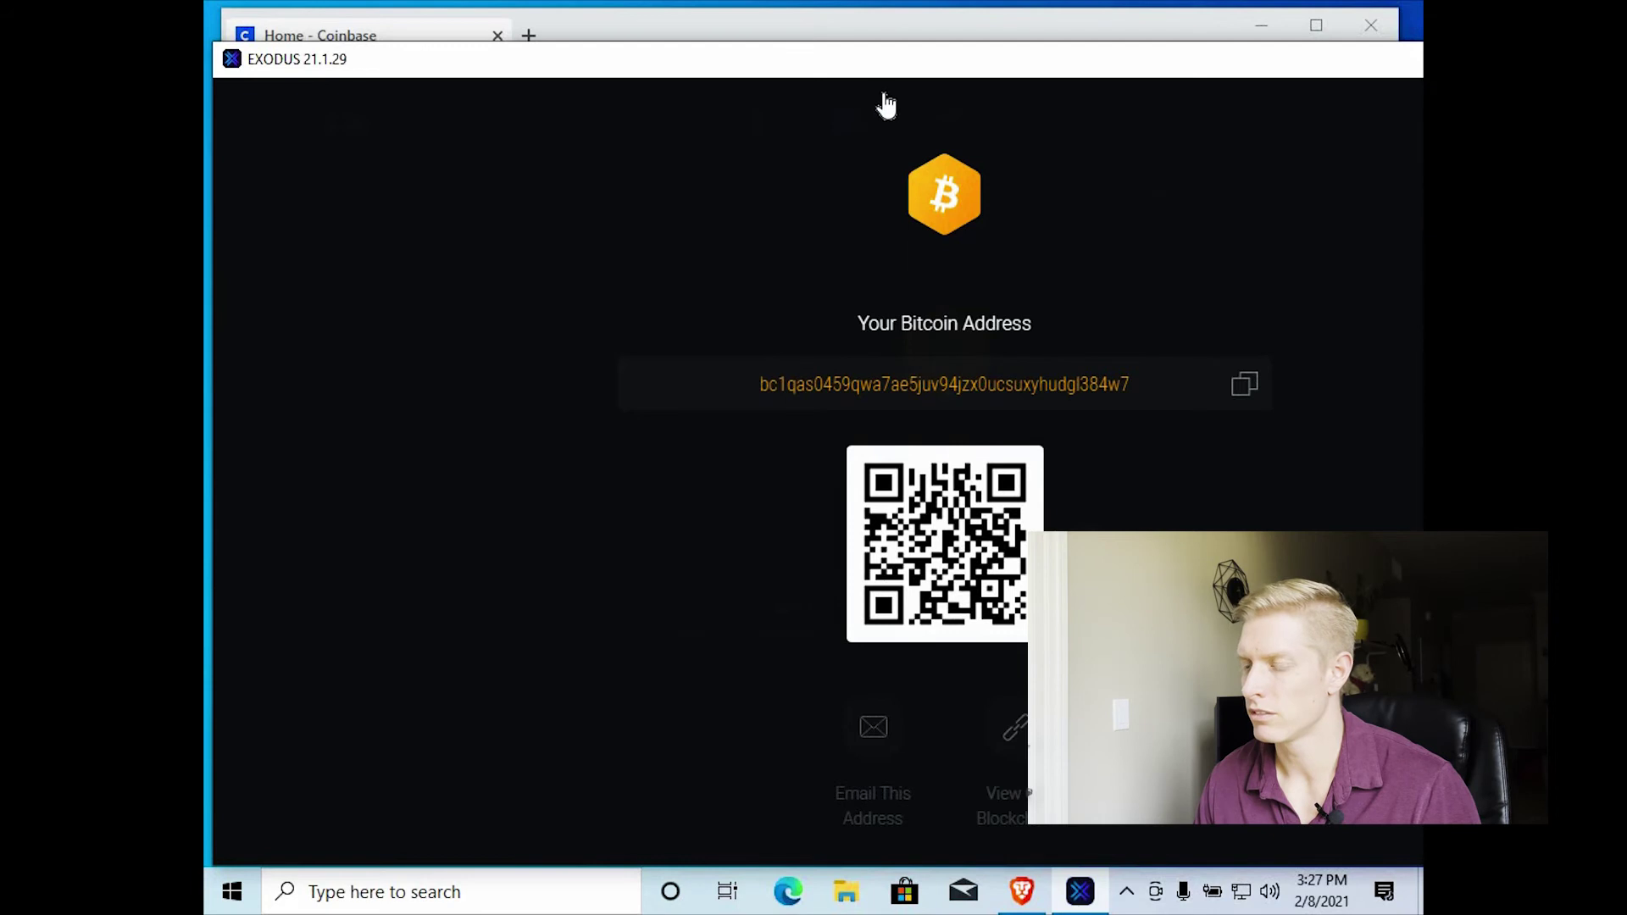
# Reposition Exodus, recopy its Bitcoin receiving address, and return to Coinbase's $143.69 Send form.
pyautogui.moveTo(887, 69); pyautogui.dragTo(867, 45)
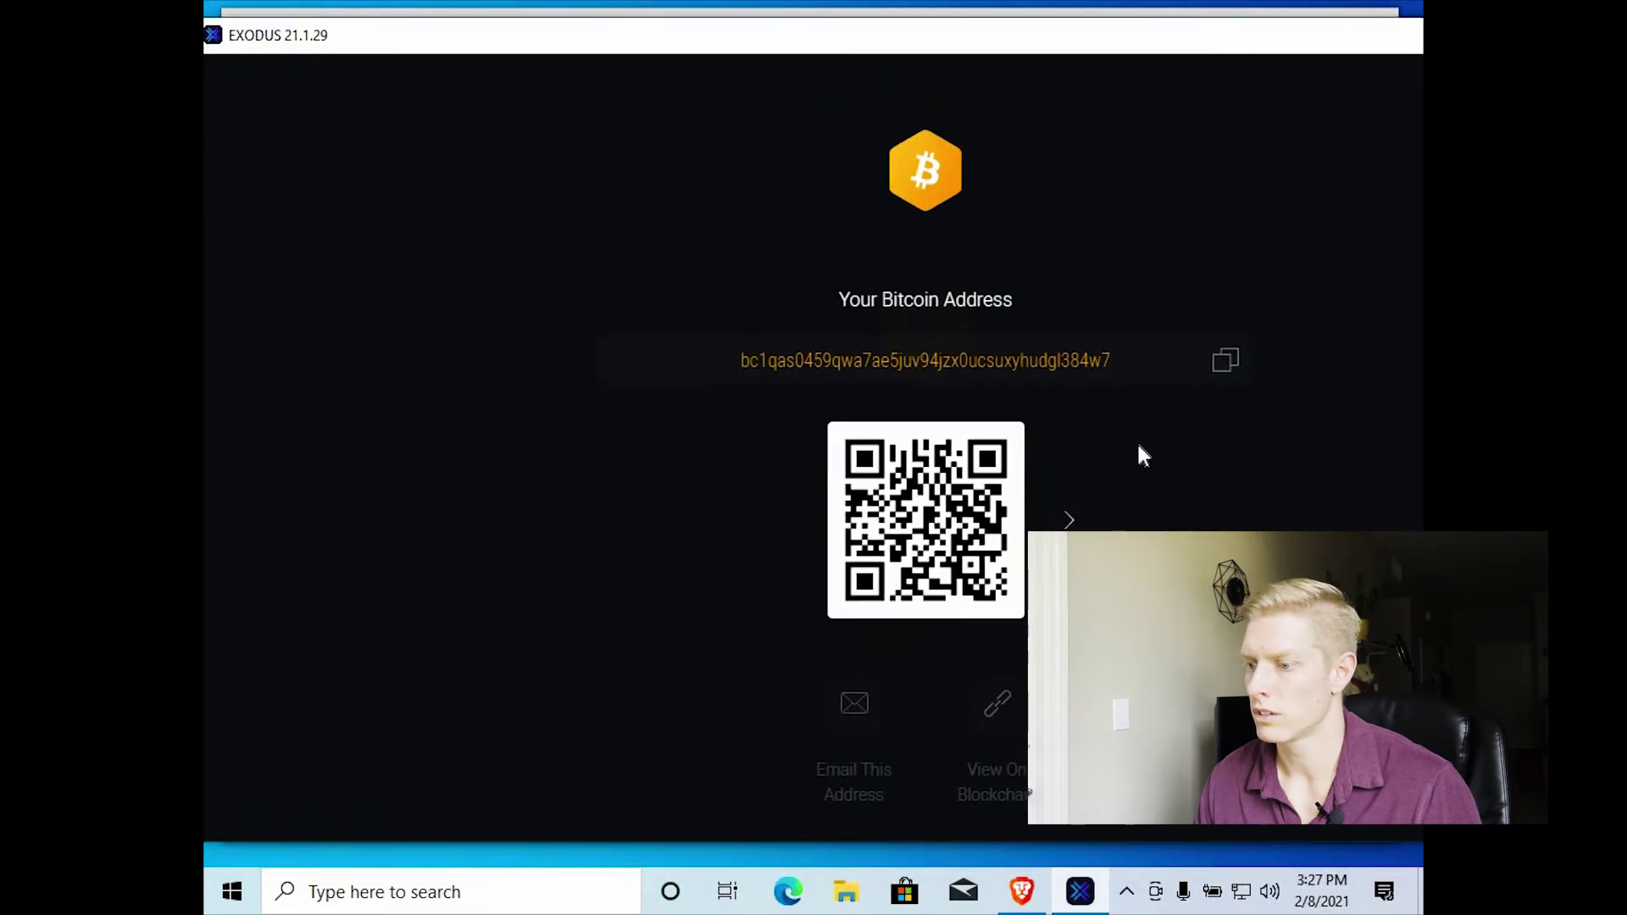
pyautogui.moveTo(1052, 41); pyautogui.dragTo(852, 106)
pyautogui.click(1383, 196)
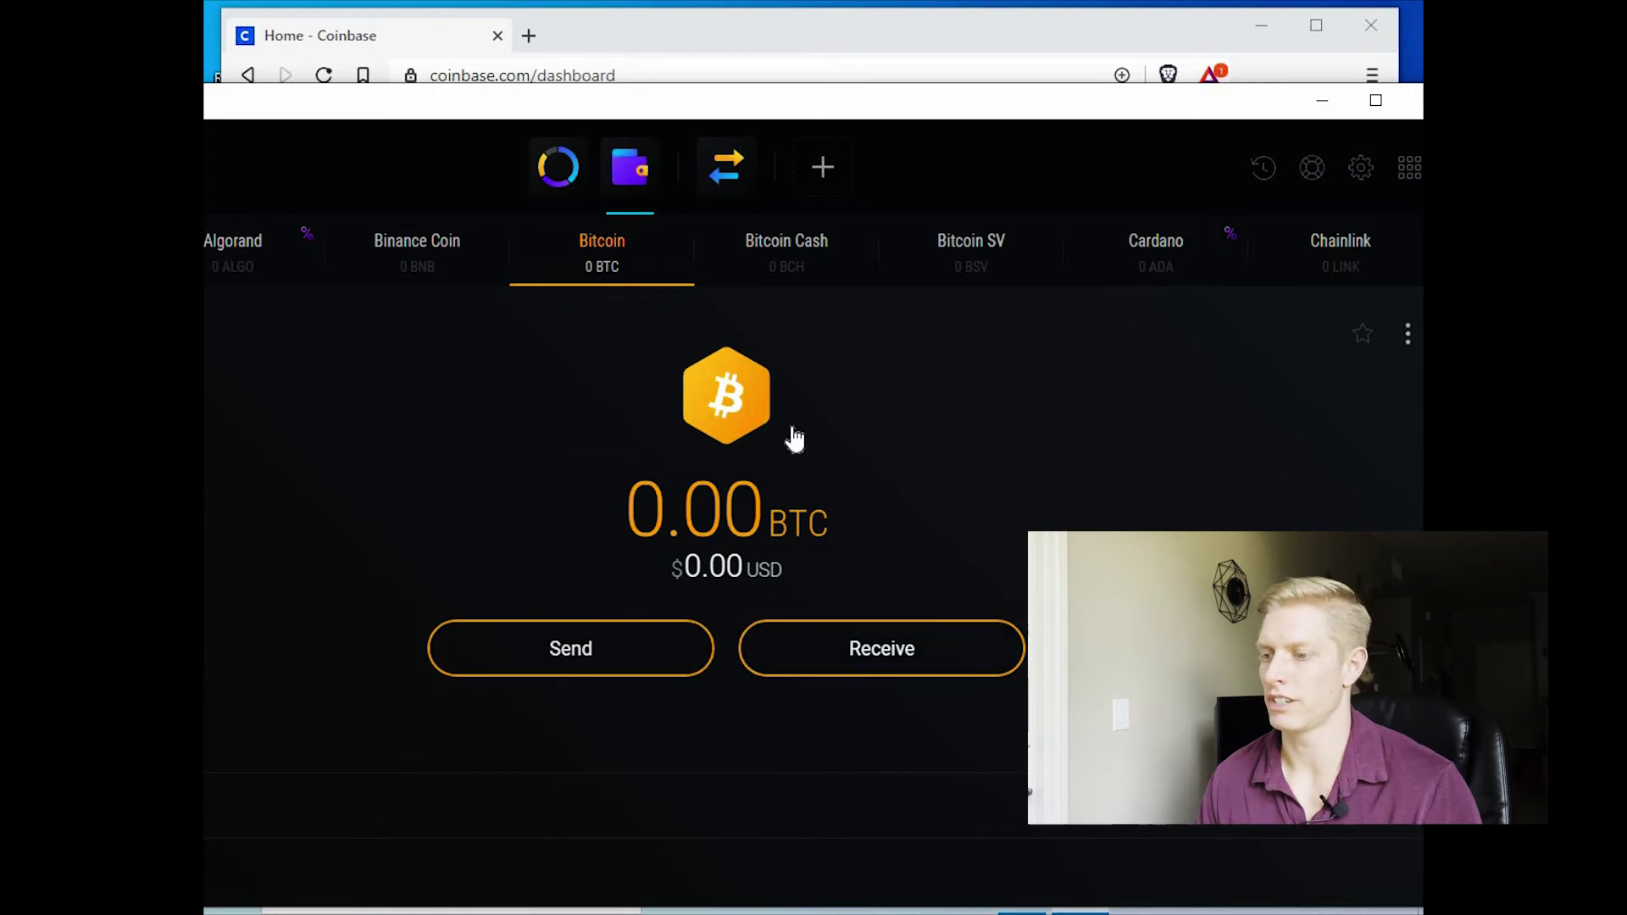
pyautogui.click(913, 654)
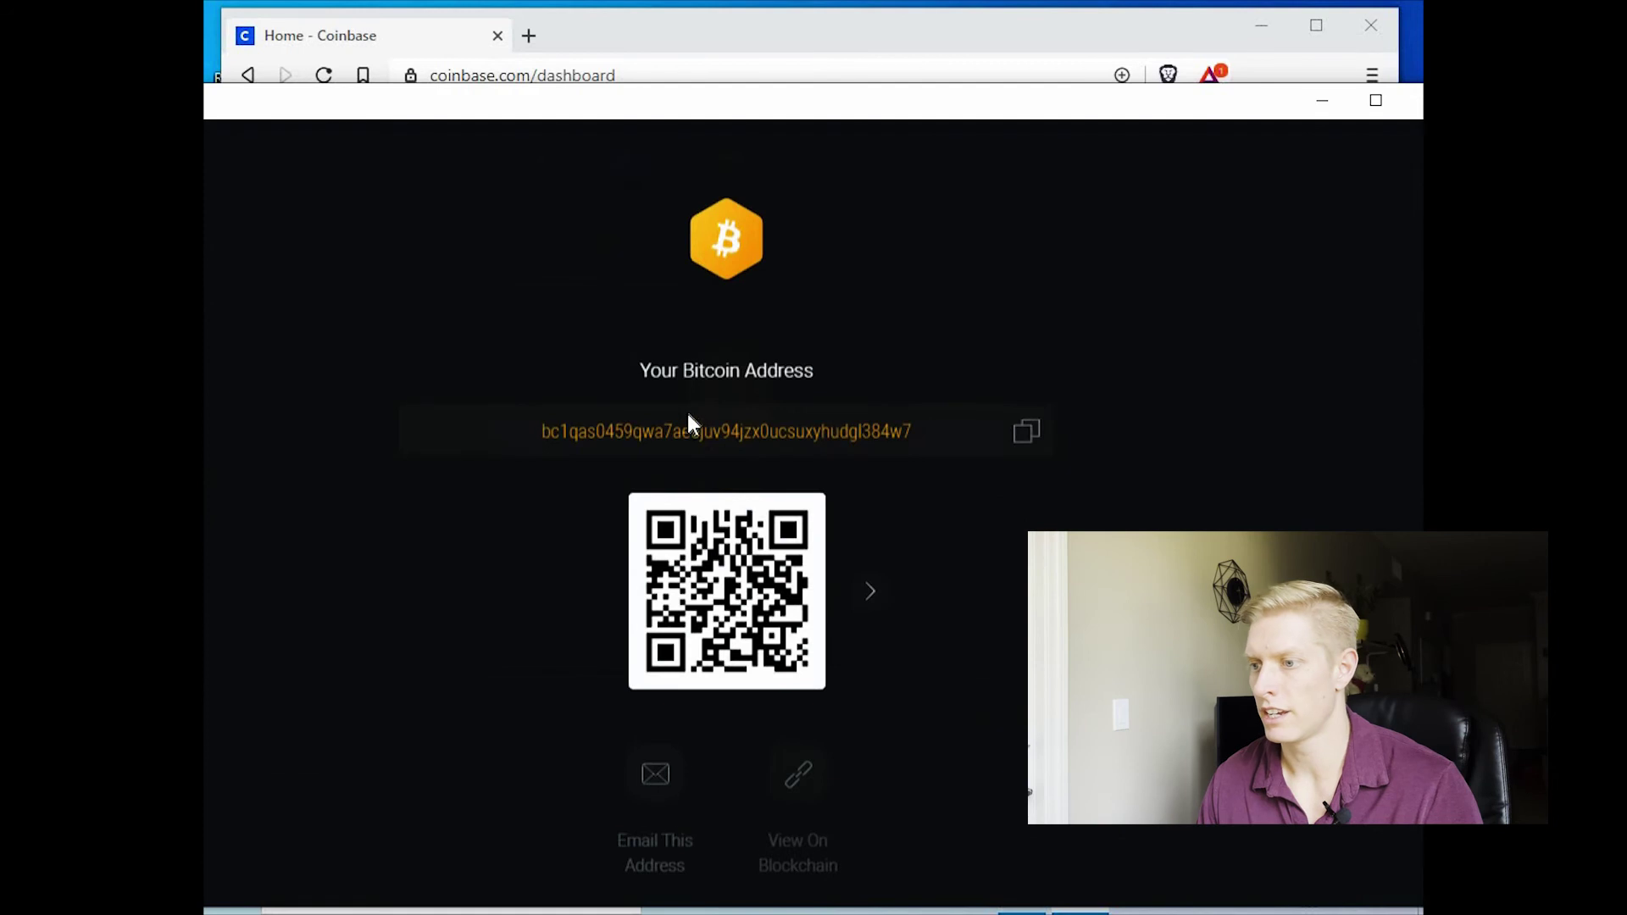
pyautogui.click(1025, 428)
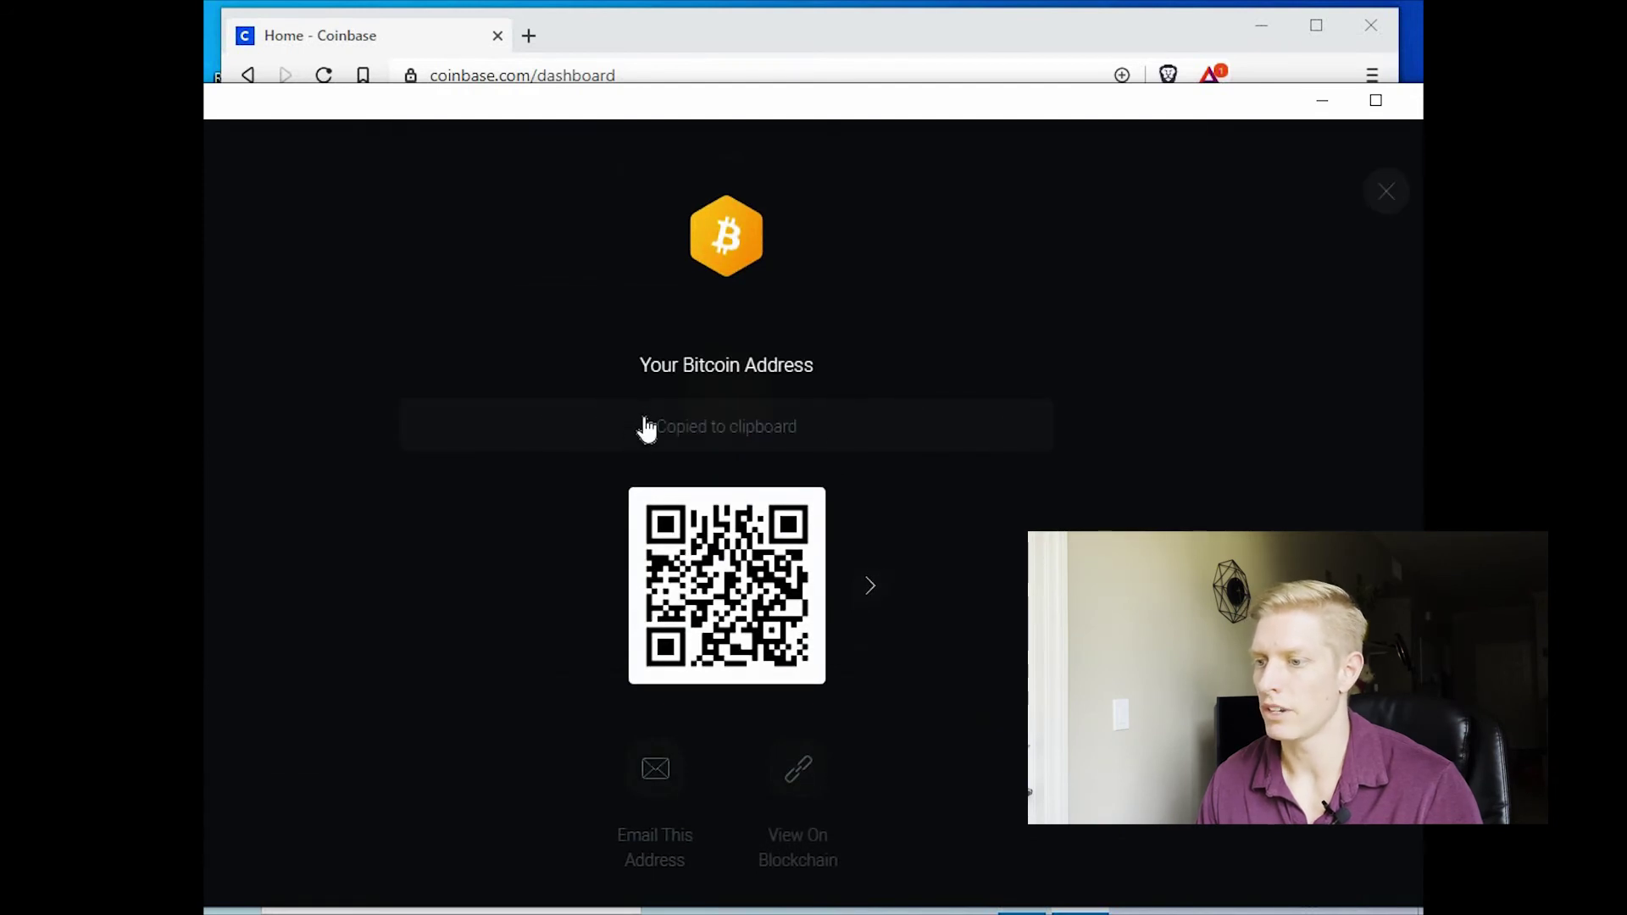
pyautogui.click(711, 53)
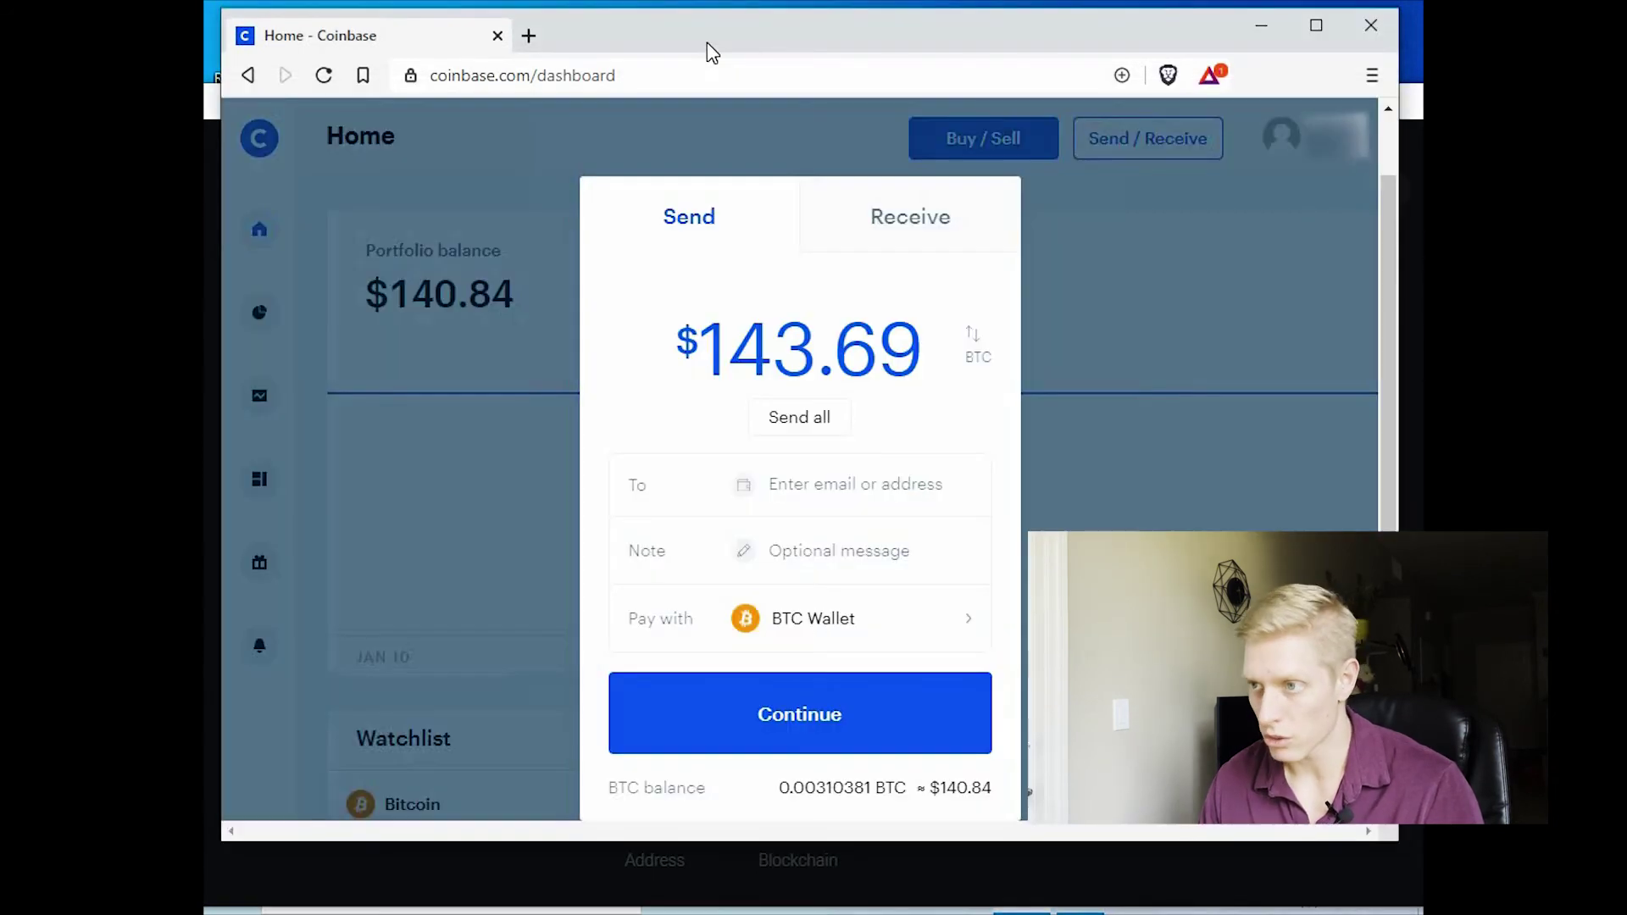
# Paste the Exodus Bitcoin address into the To field and check it against the wallet.
pyautogui.rightClick(820, 484)
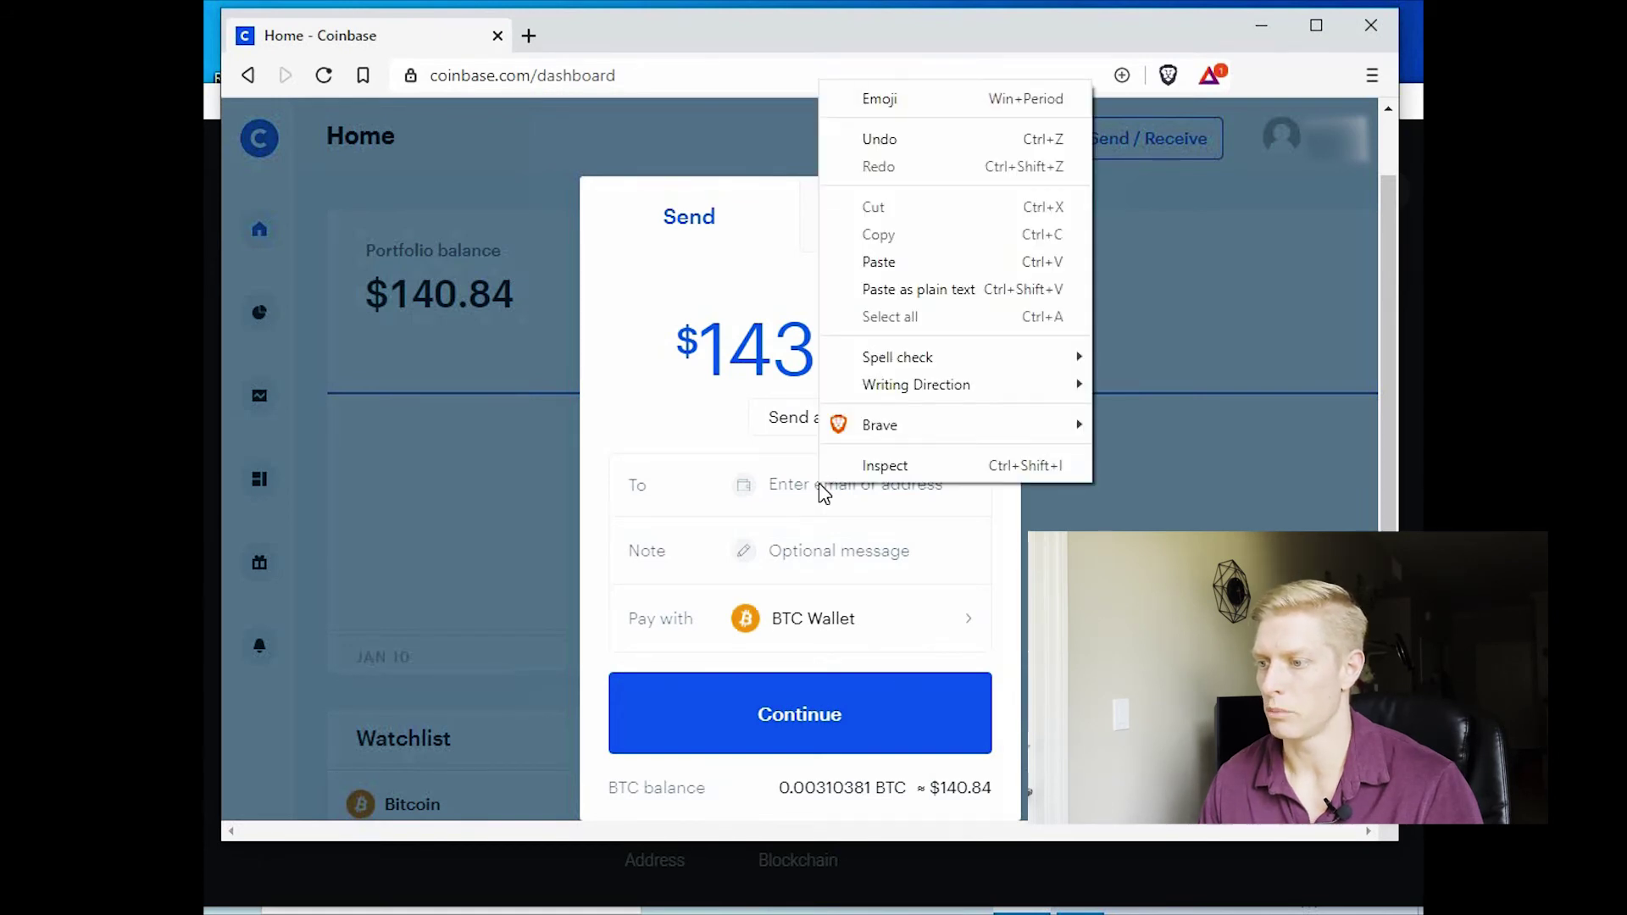
pyautogui.click(878, 262)
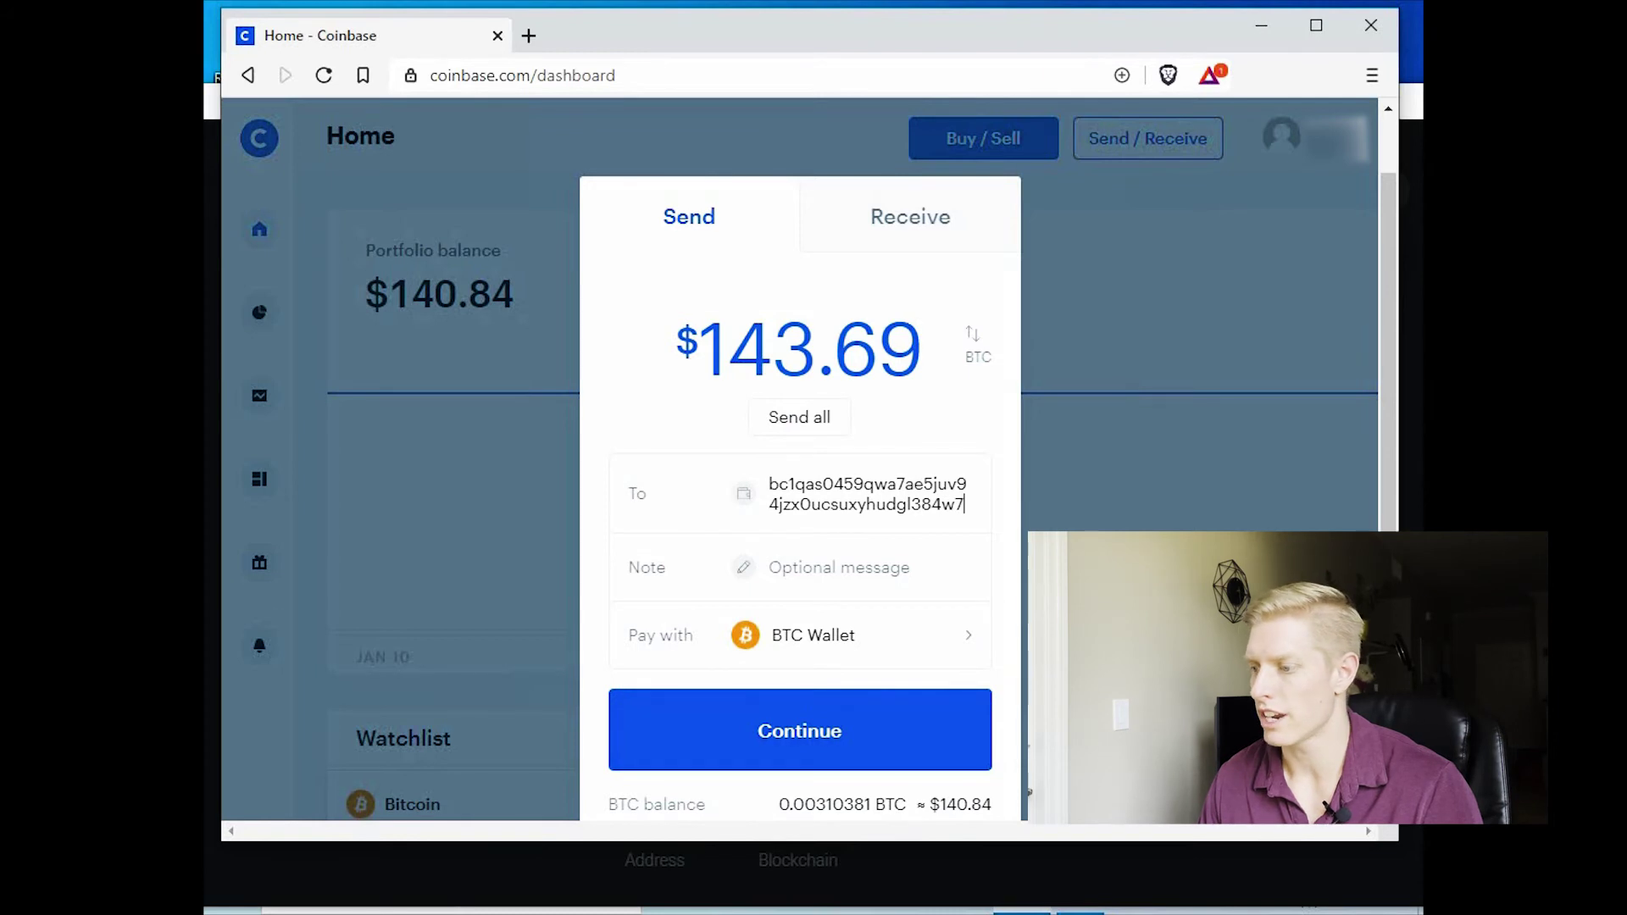
pyautogui.click(1150, 884)
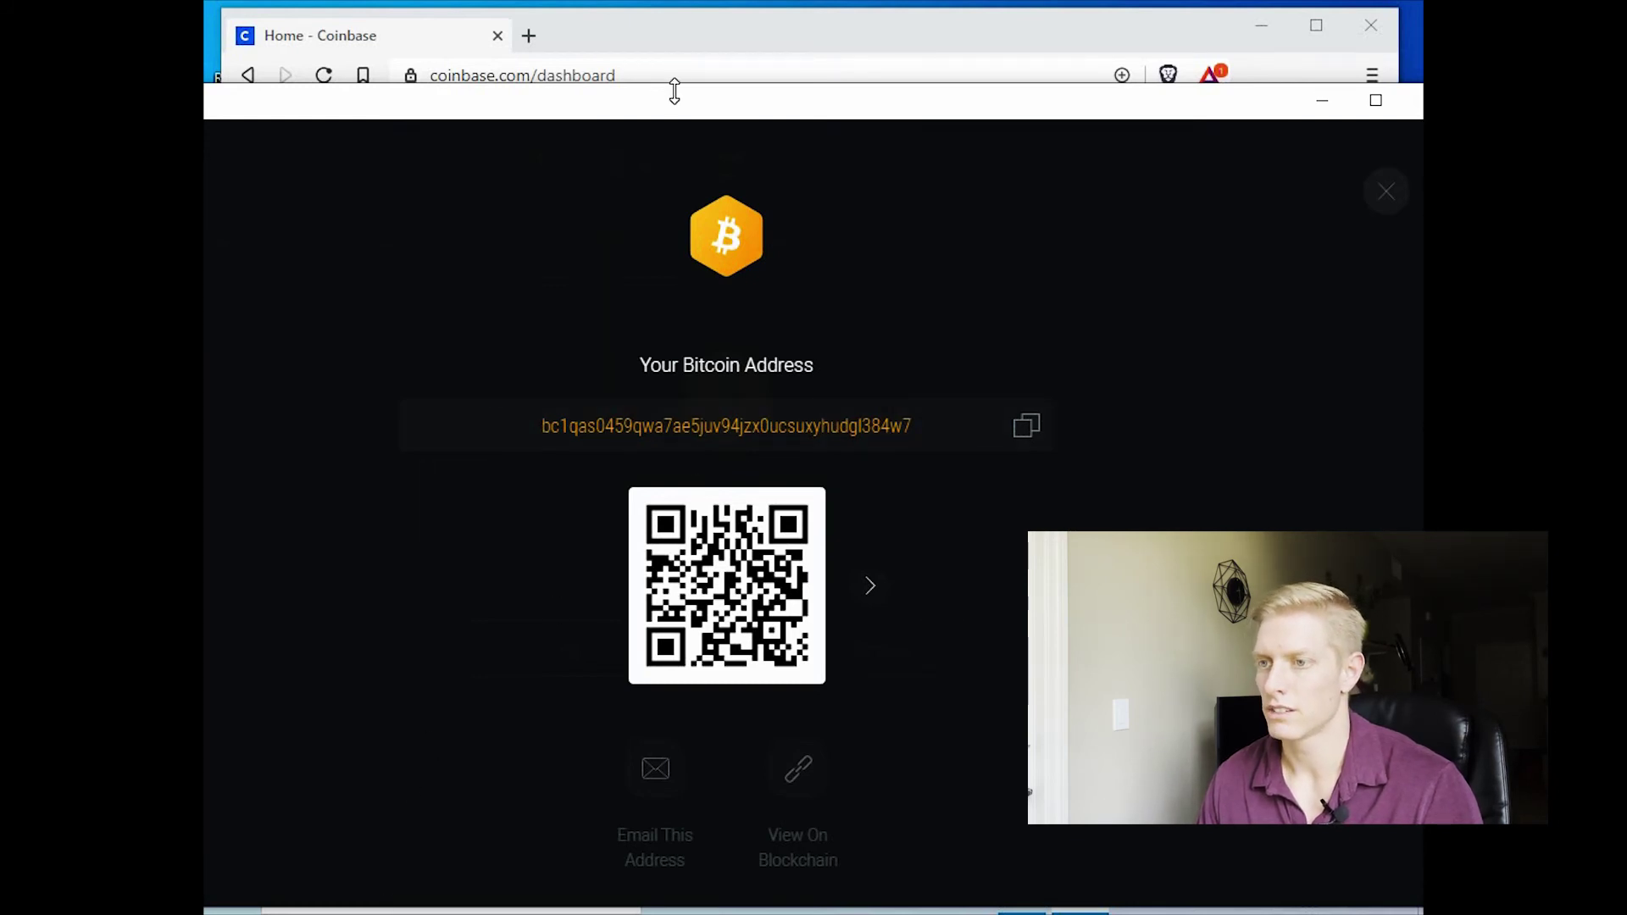
pyautogui.click(695, 38)
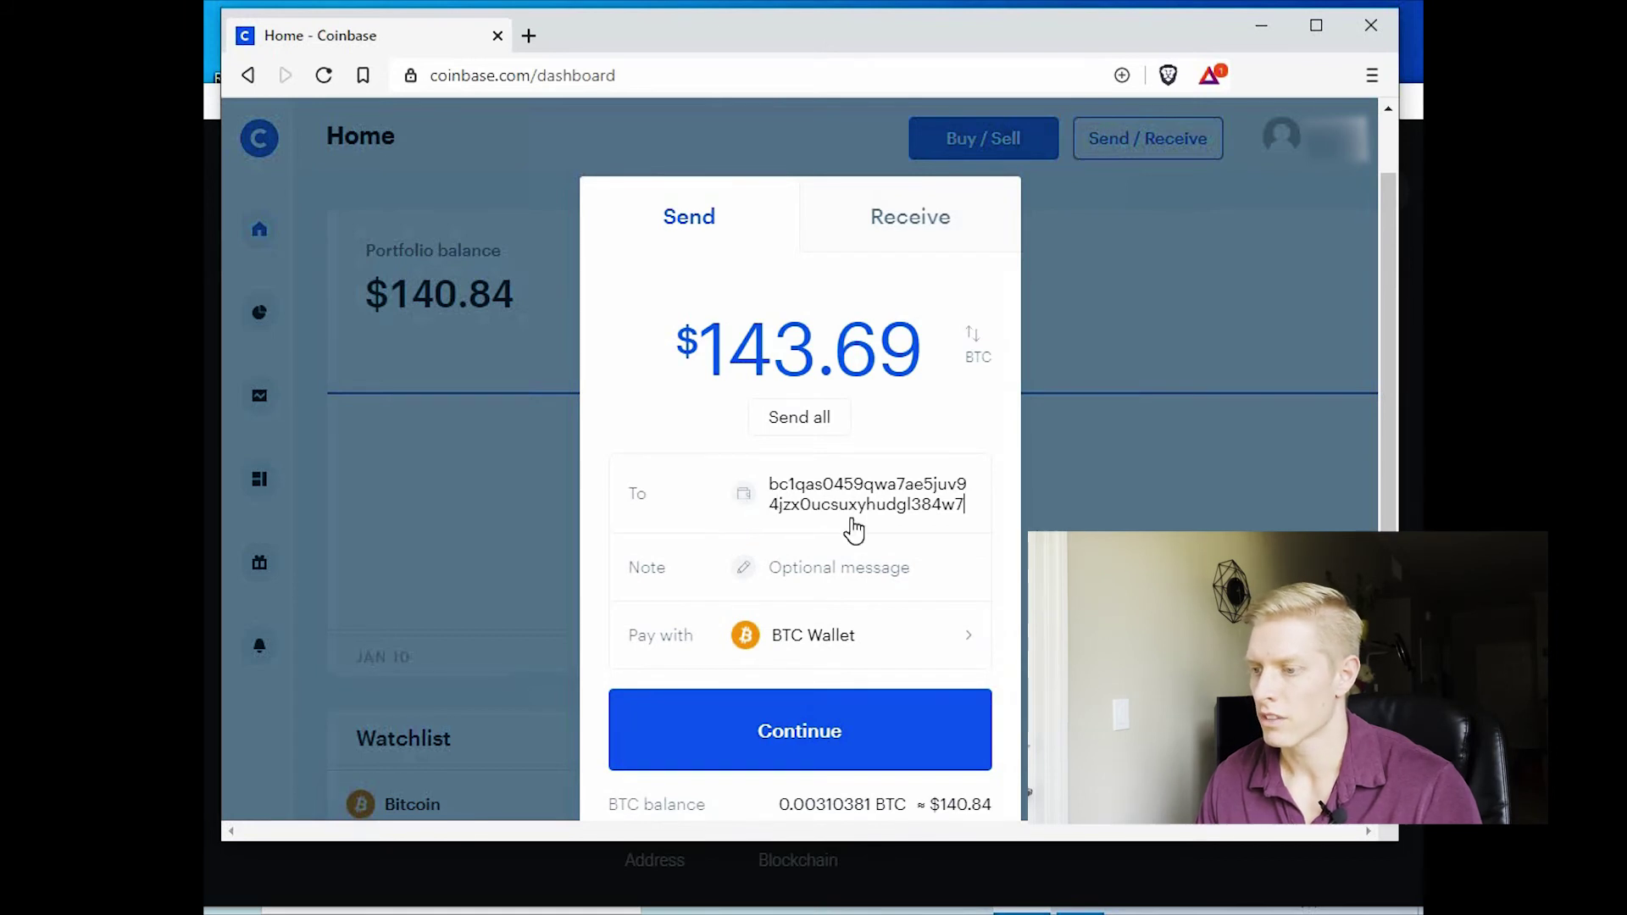
pyautogui.click(831, 572)
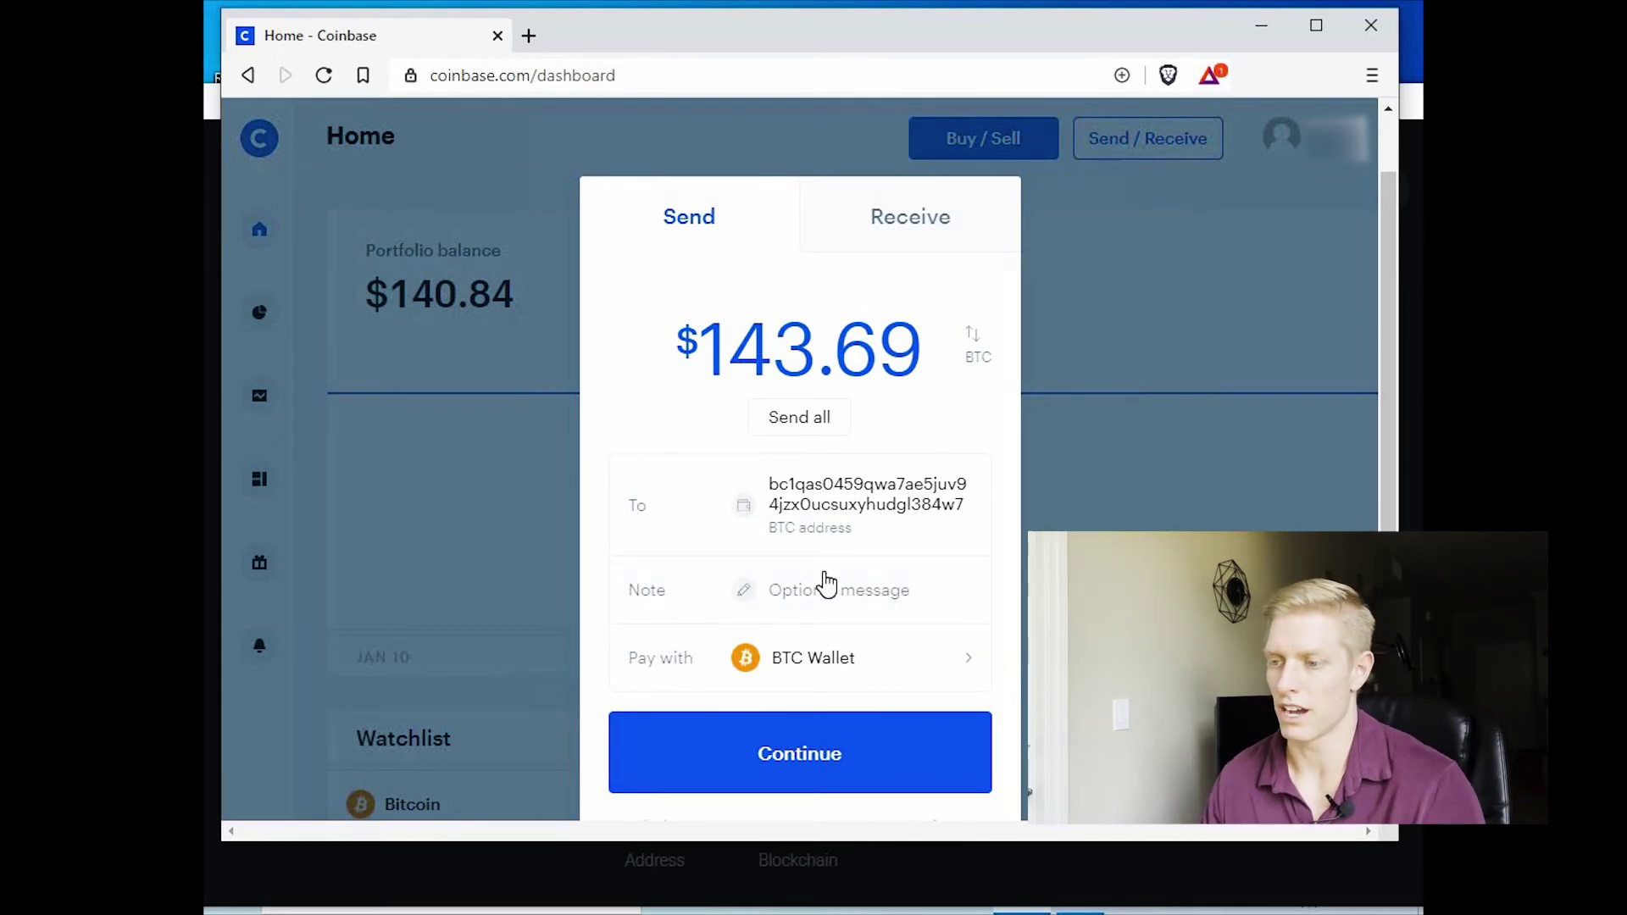
# Review the $141.67 send, recheck the Exodus address, and submit with Send now.
pyautogui.click(799, 758)
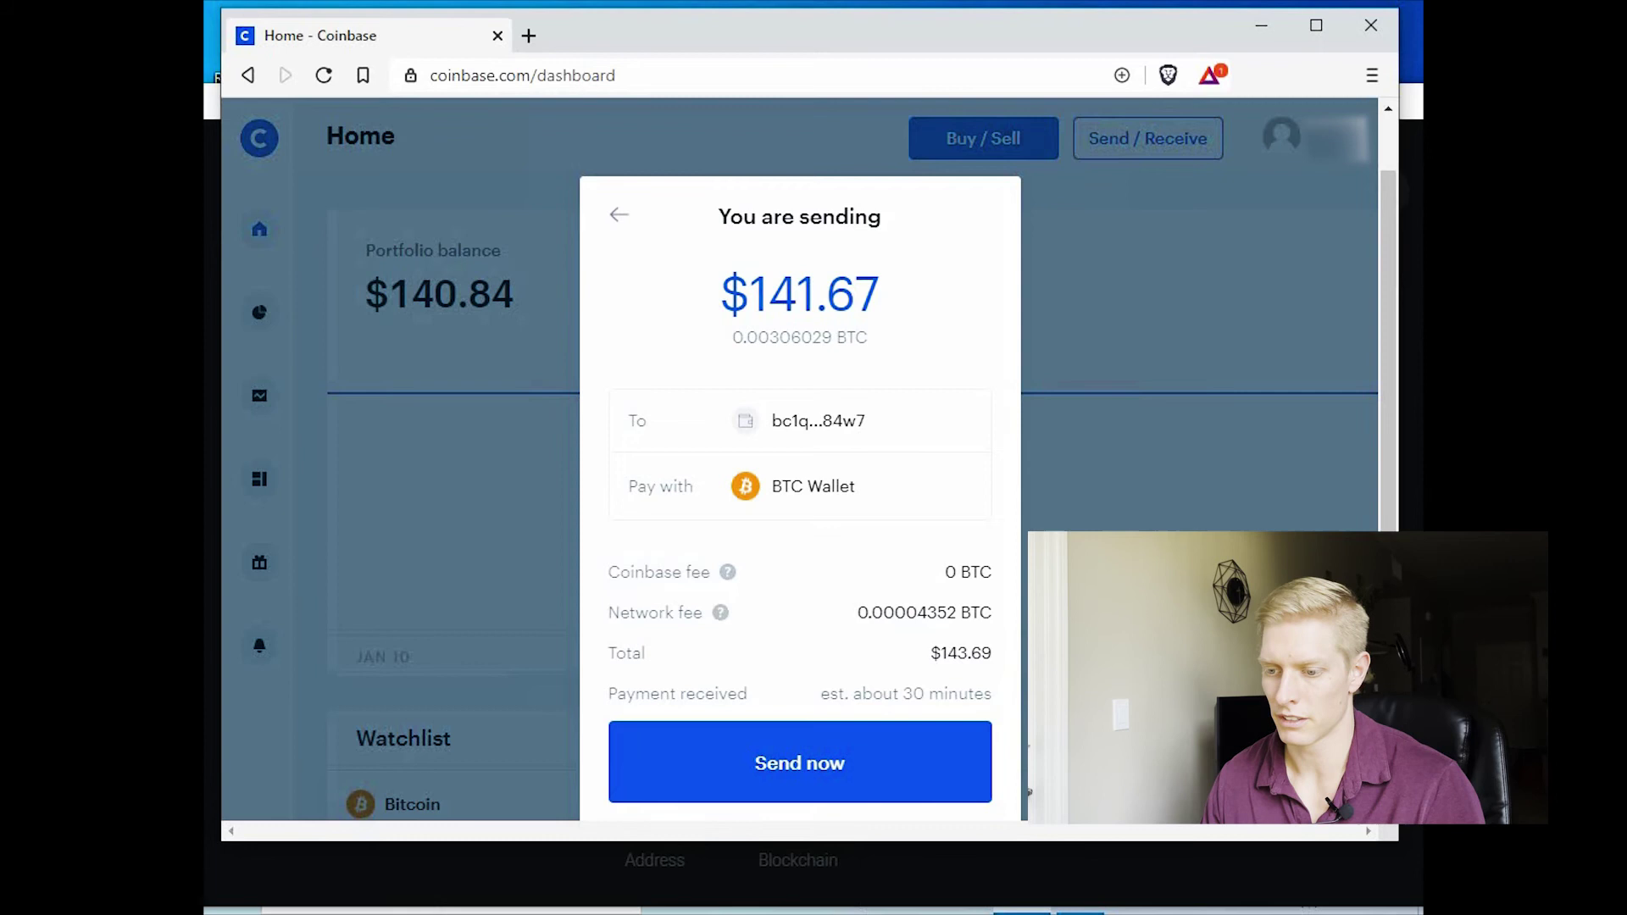
pyautogui.click(1157, 882)
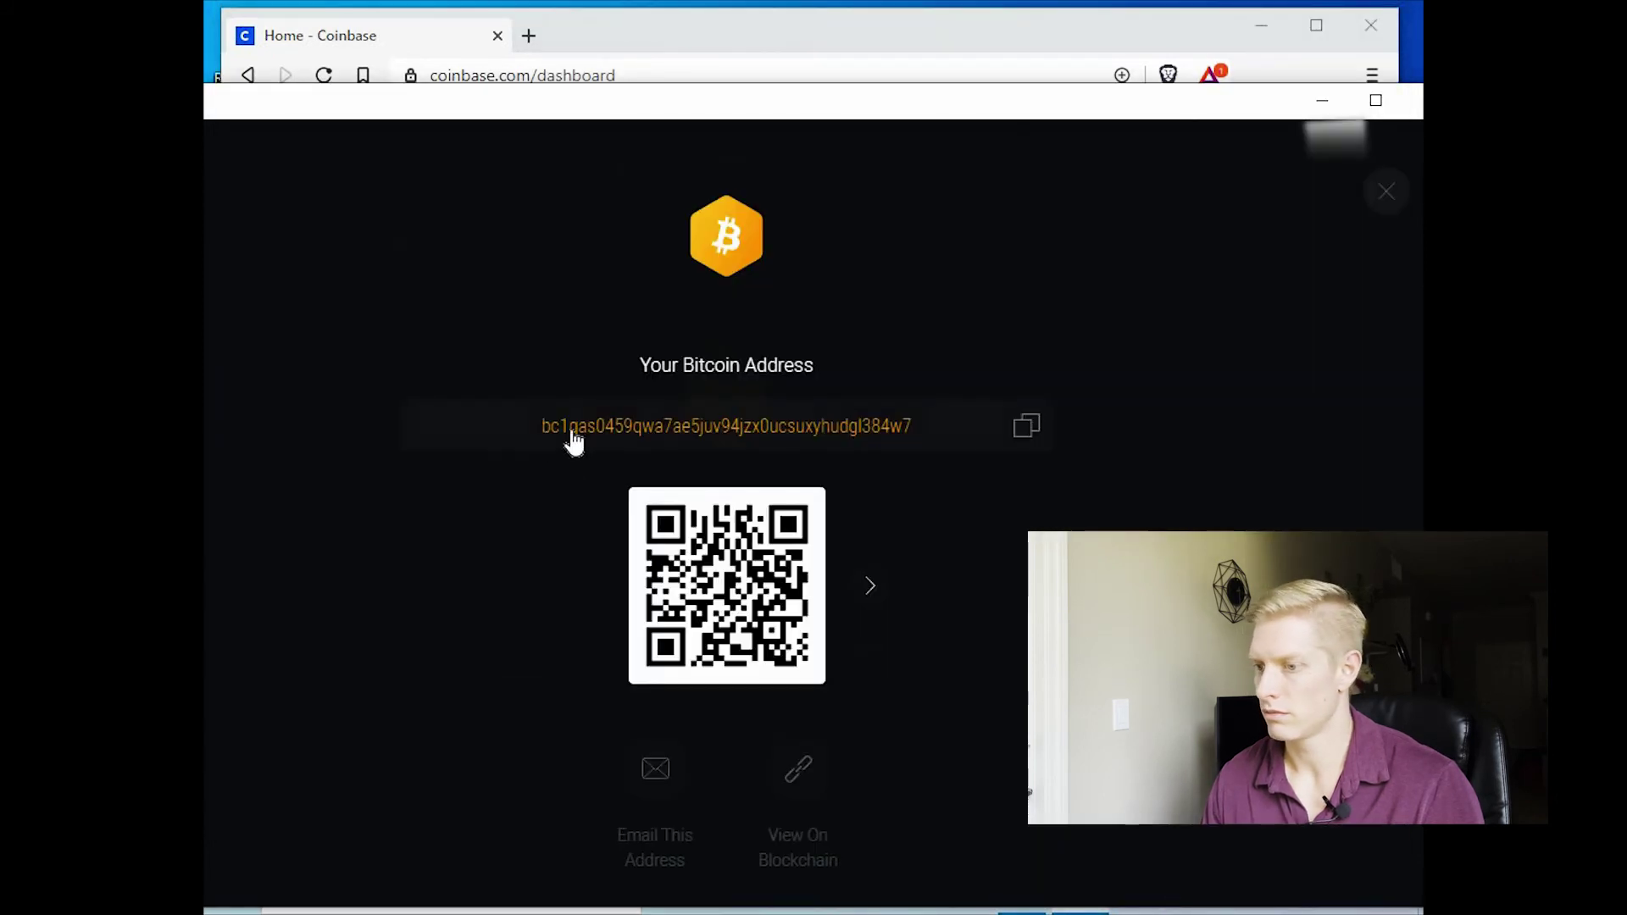
pyautogui.click(806, 15)
pyautogui.click(811, 760)
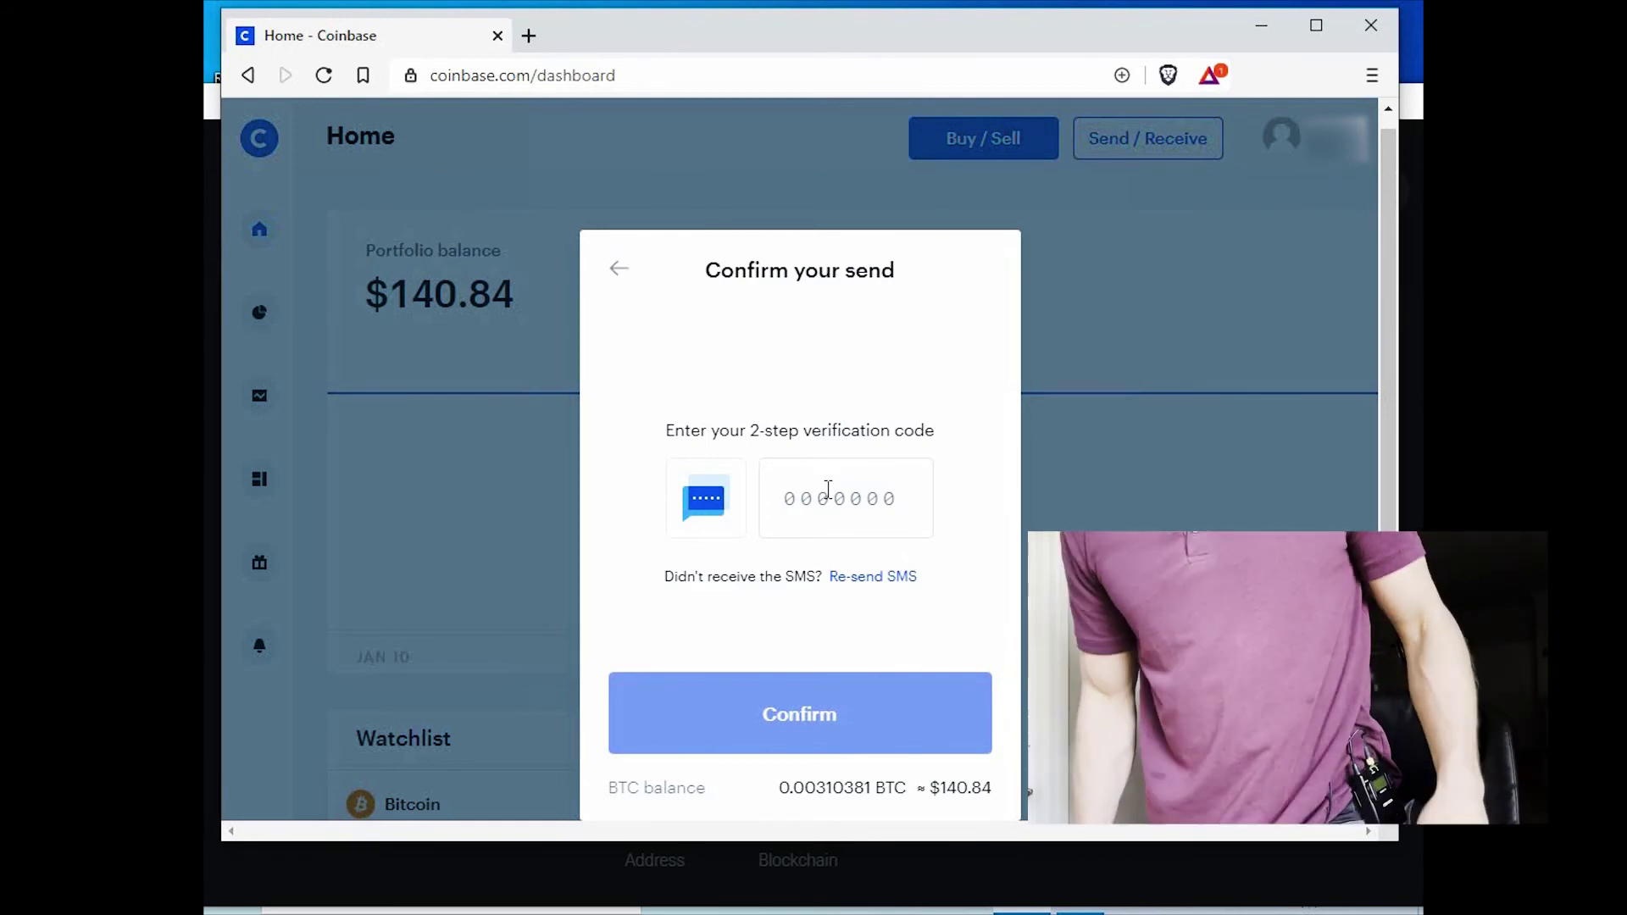
# Paste the SMS verification code to confirm the 0.00306029 BTC send, then close the summary.
pyautogui.click(827, 490)
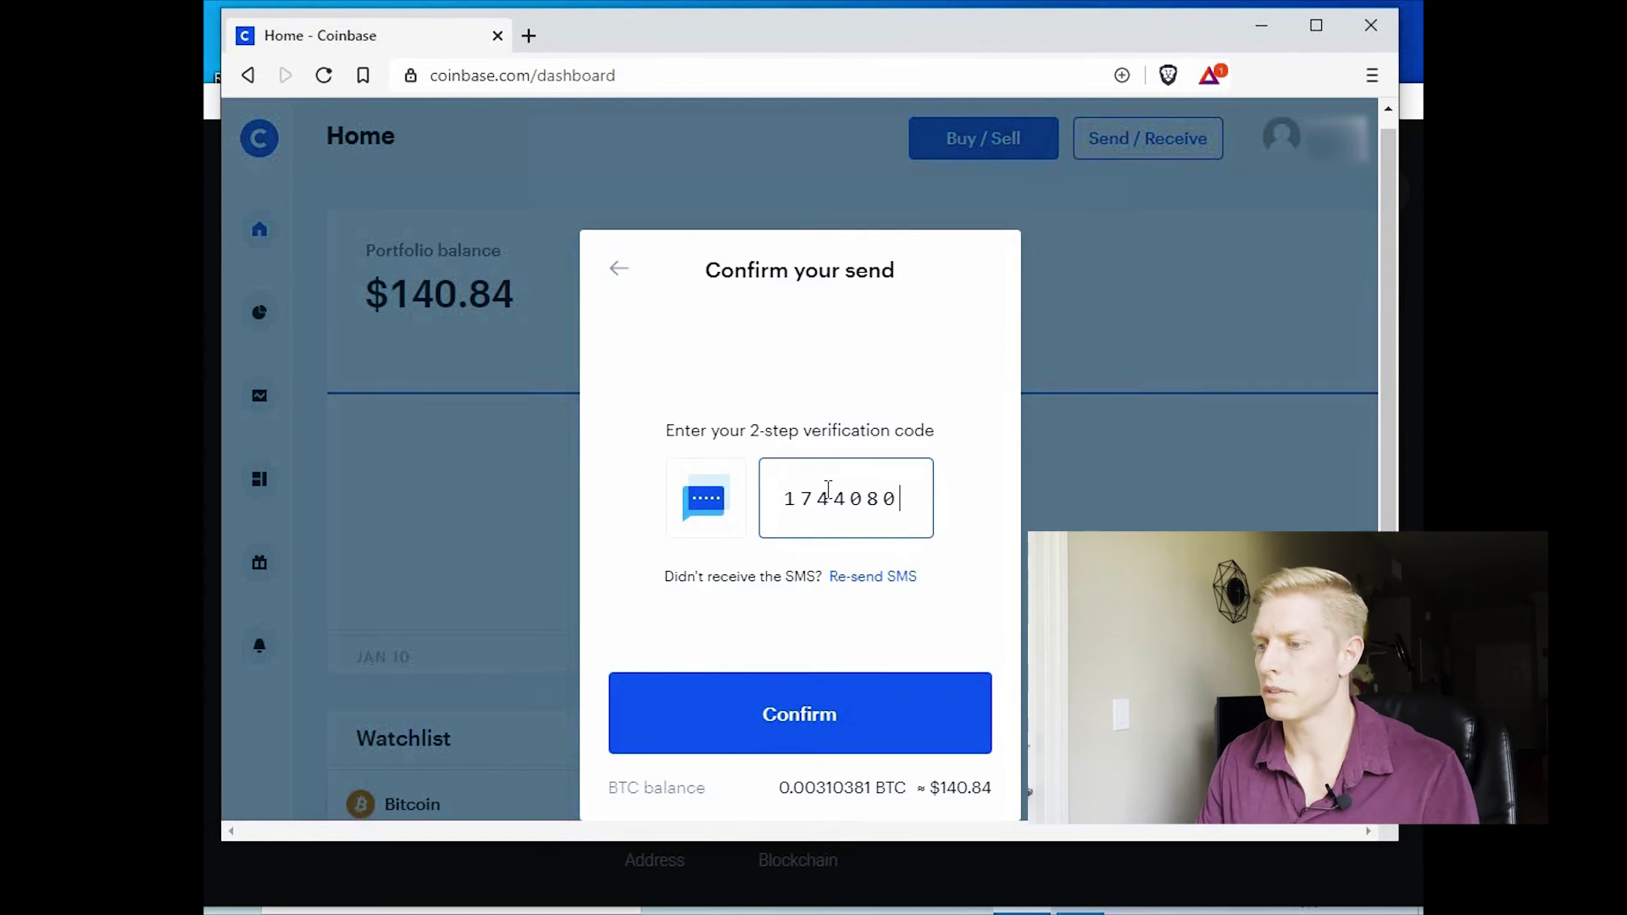
pyautogui.press('Return')
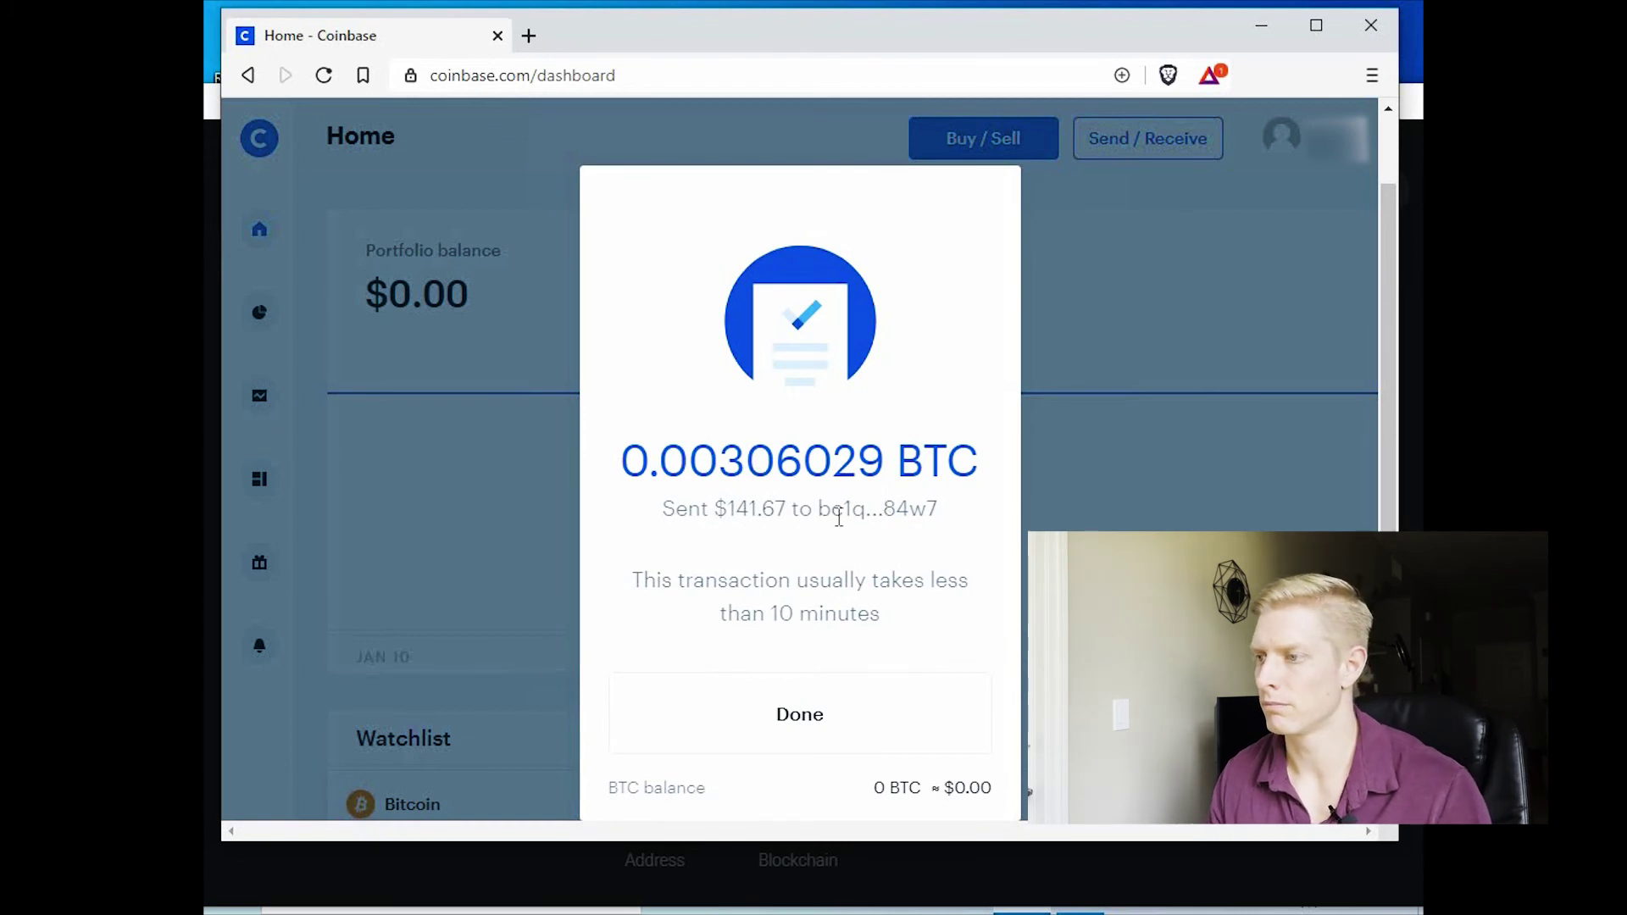
pyautogui.click(802, 721)
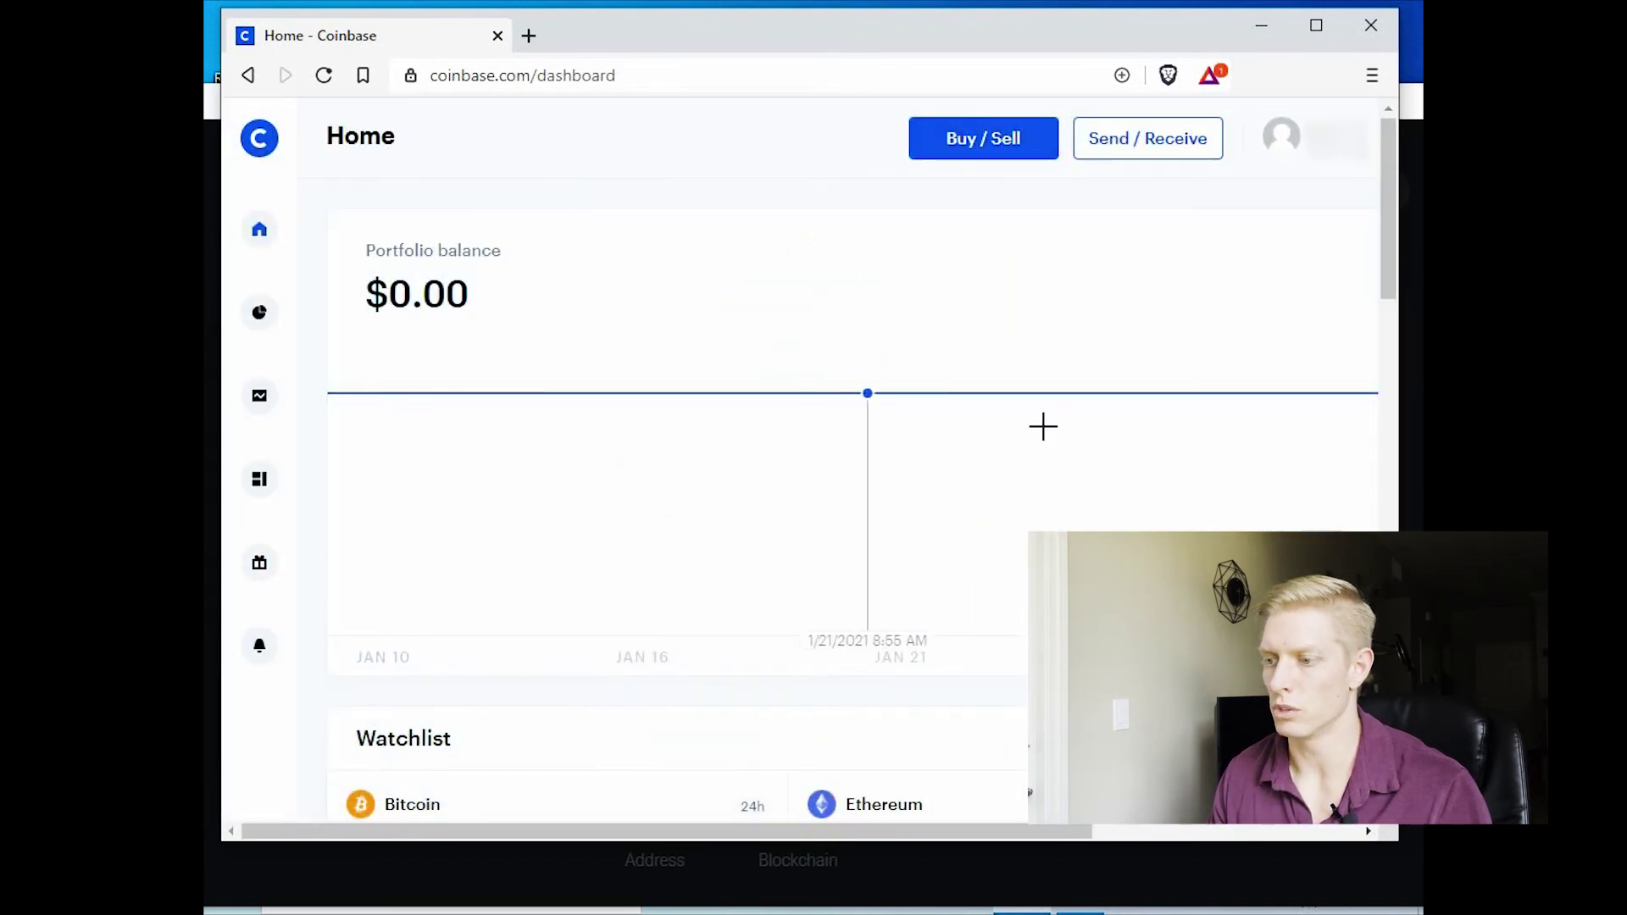
# Minimize the browser and drag Exodus into view to show 0.00306029 BTC ($141.78).
pyautogui.click(1262, 28)
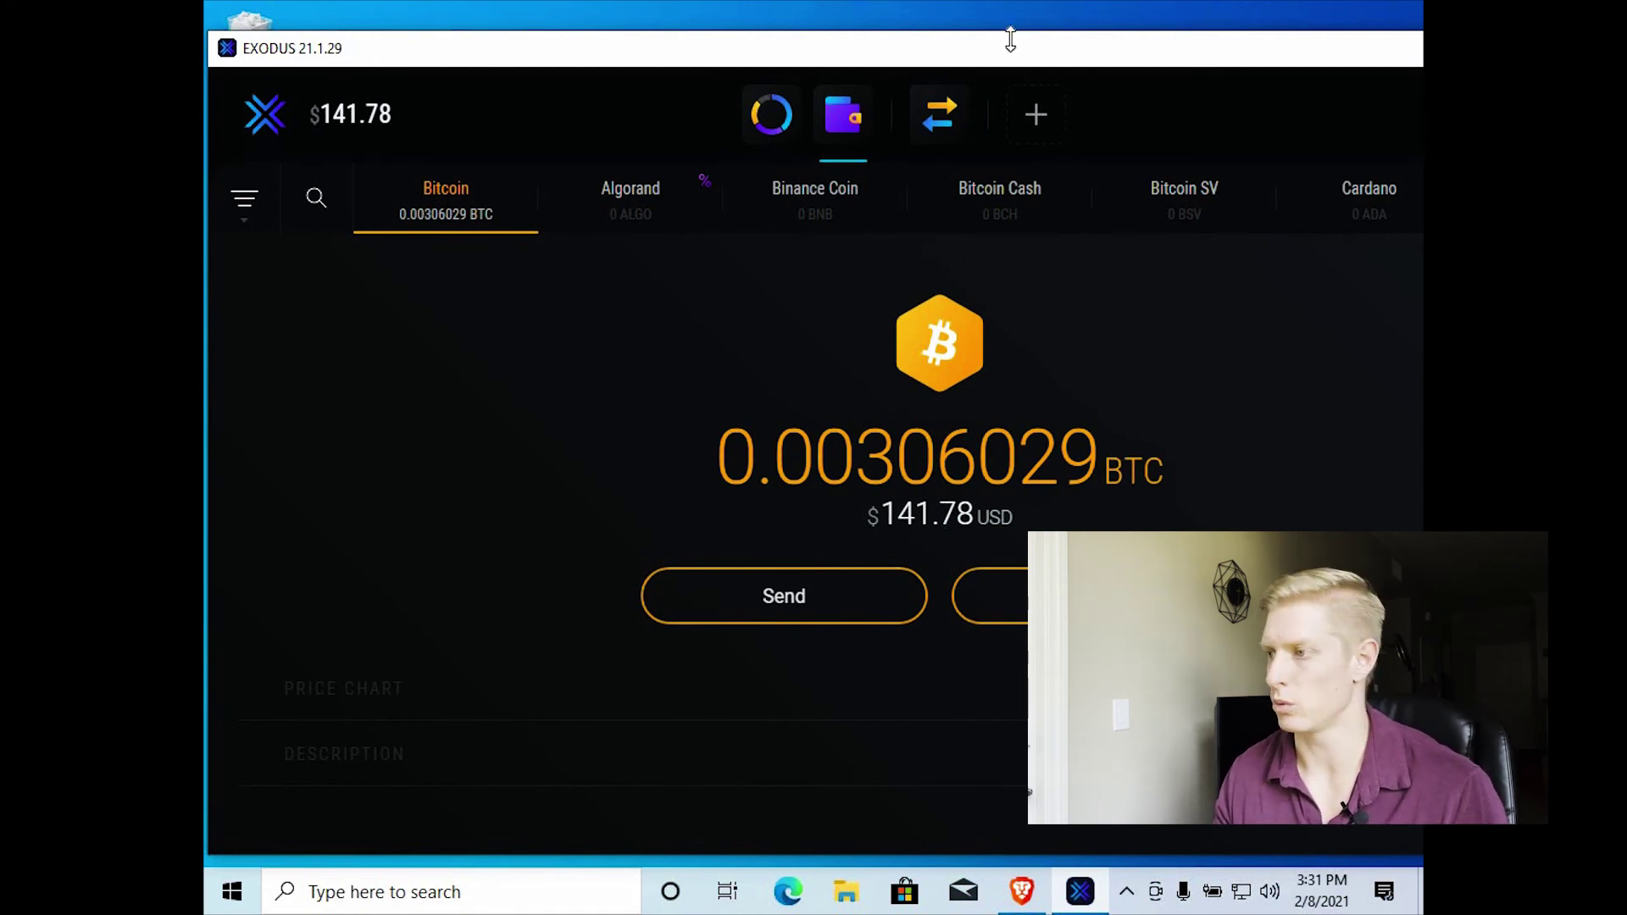
pyautogui.moveTo(1051, 51); pyautogui.dragTo(759, 103)
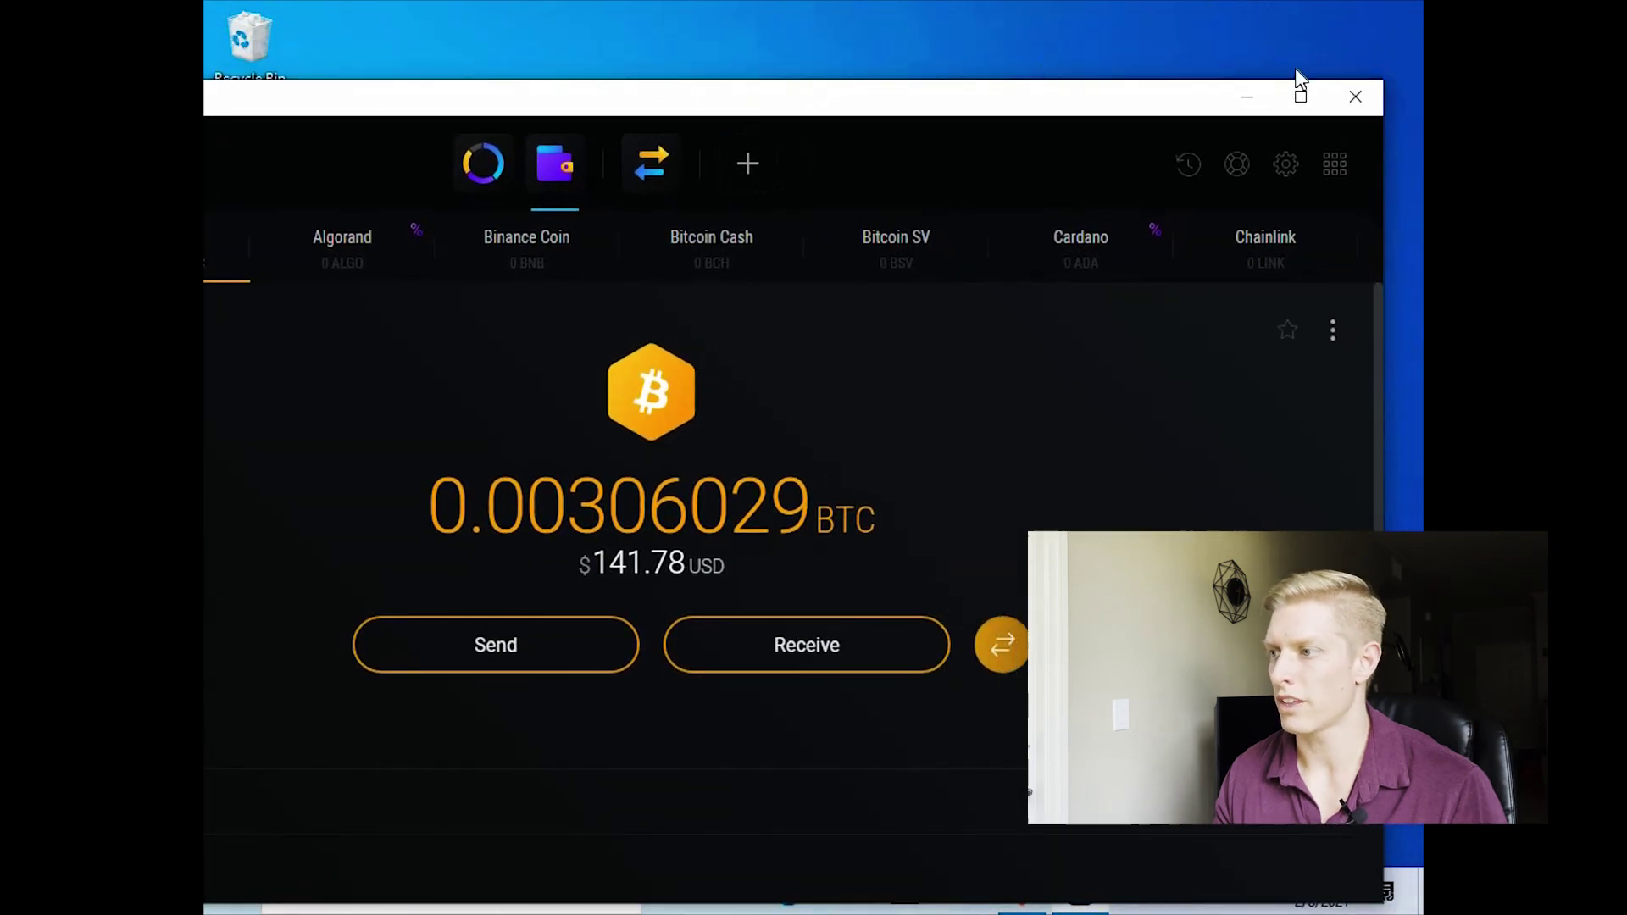
# Close Exodus, relaunch it from the desktop icon, and enter the wallet password.
pyautogui.click(1353, 98)
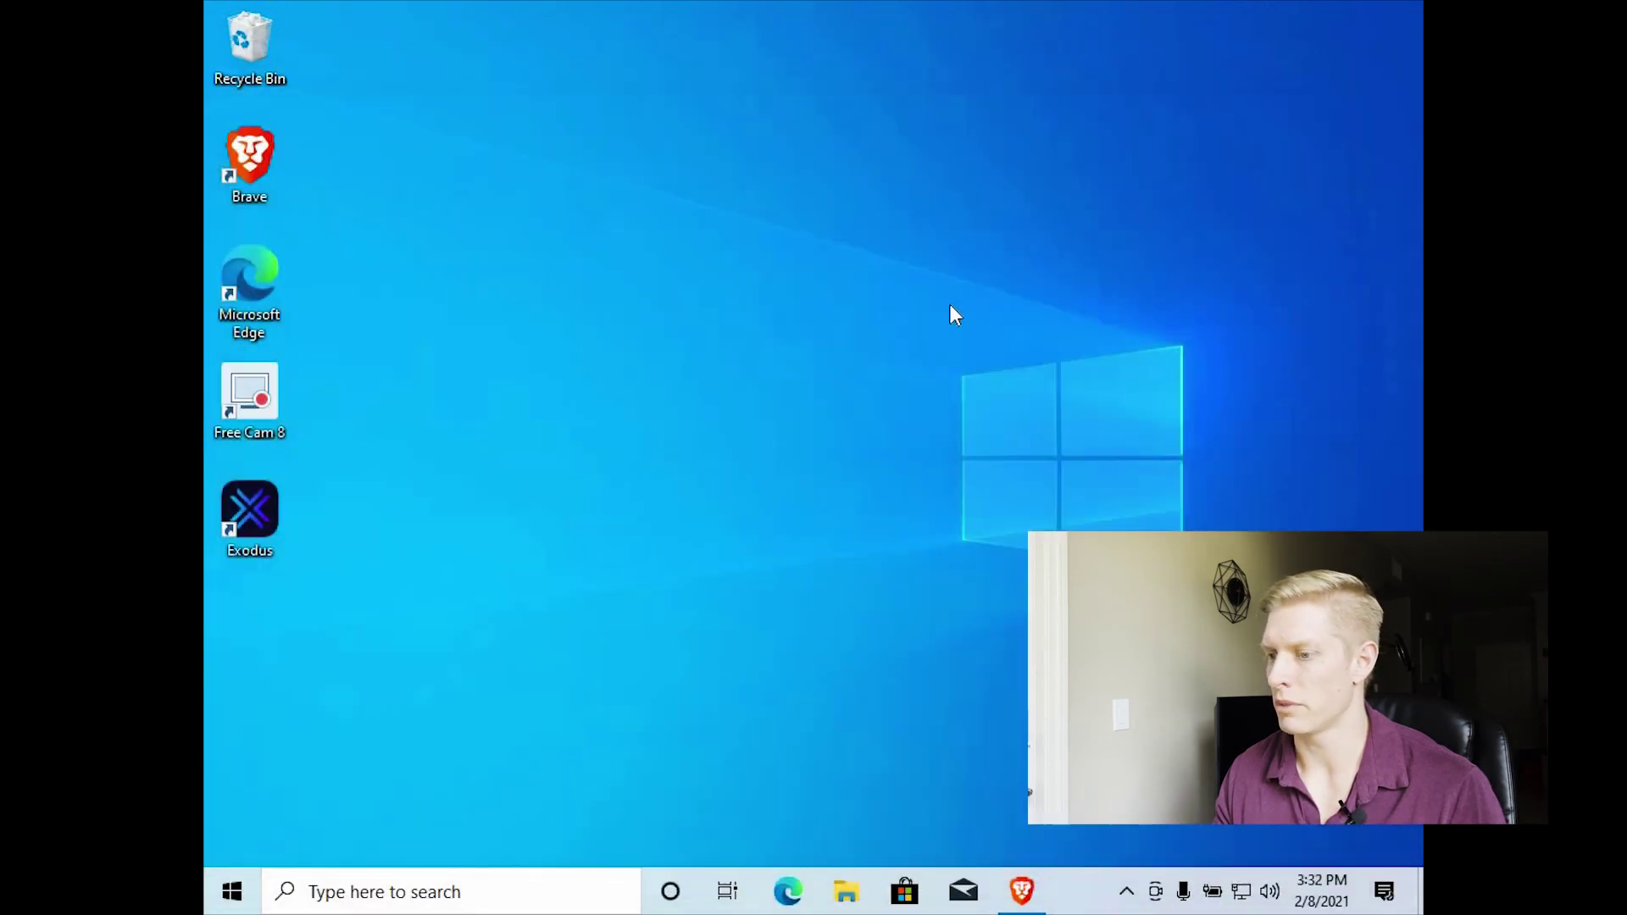
pyautogui.doubleClick(261, 513)
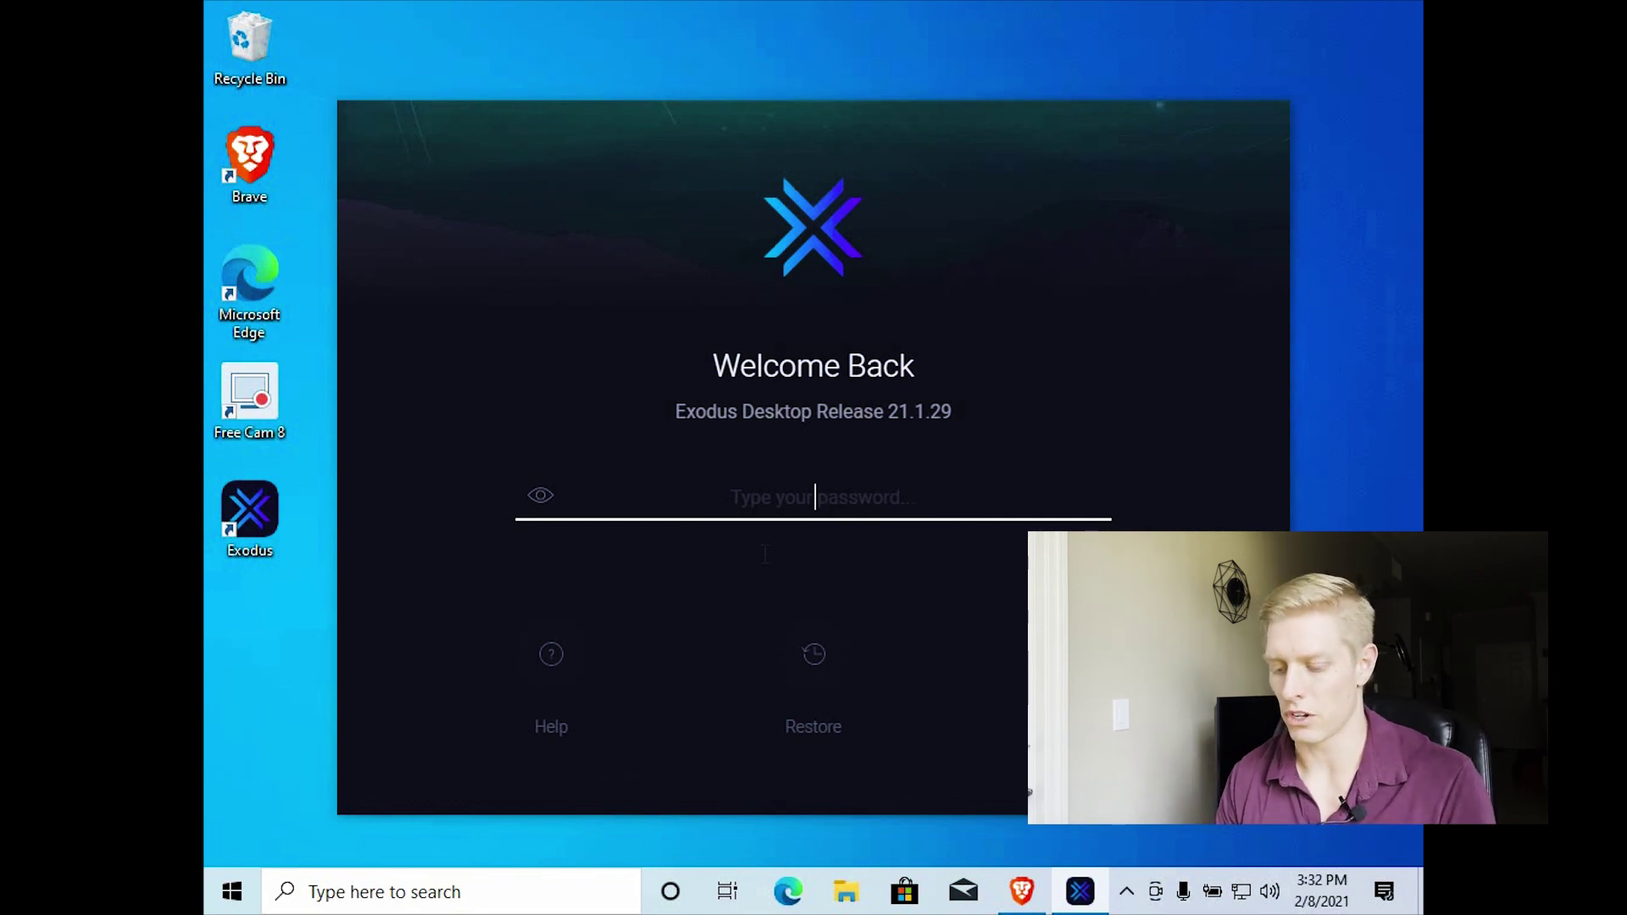
pyautogui.write('•••••••••••')
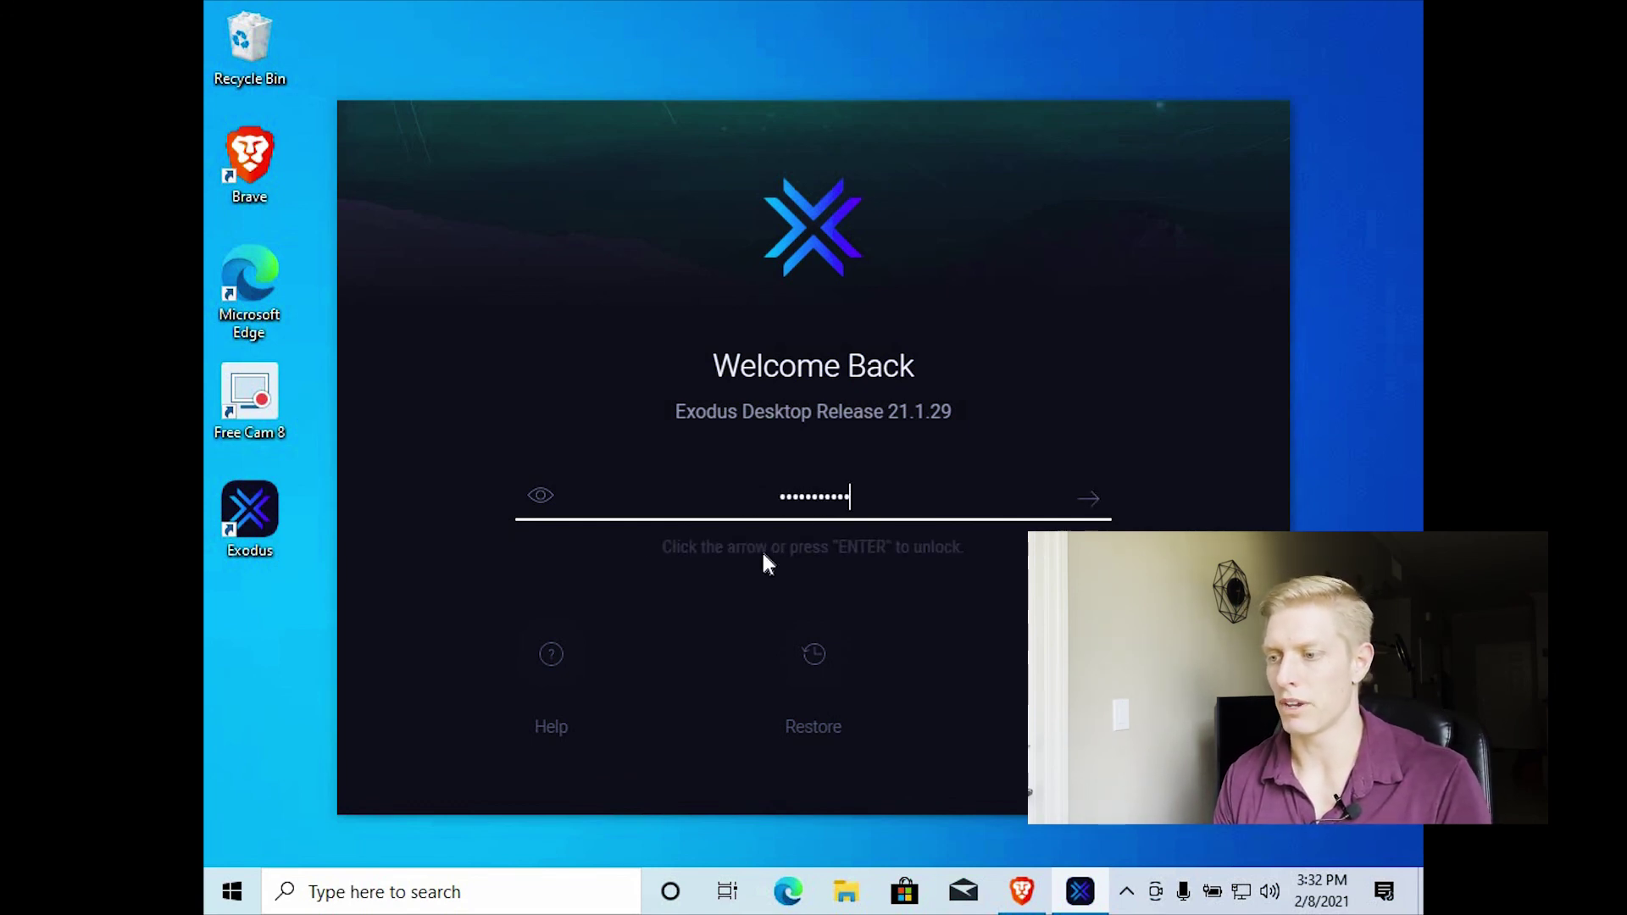
# Submit the entered password to unlock the Exodus wallet.
pyautogui.press('Return')
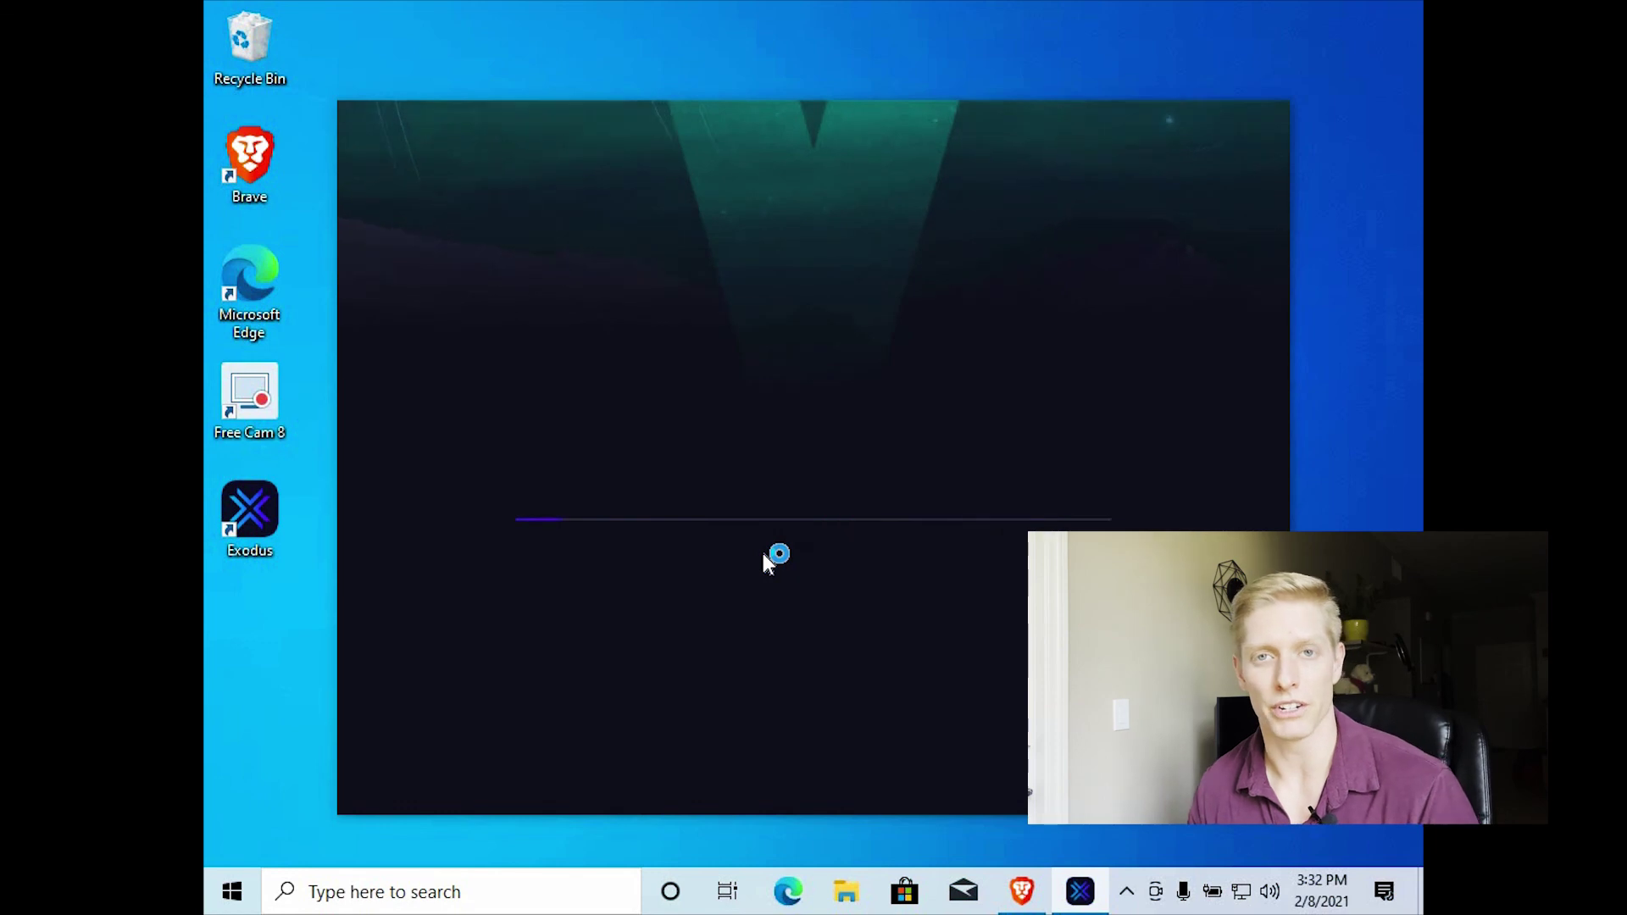